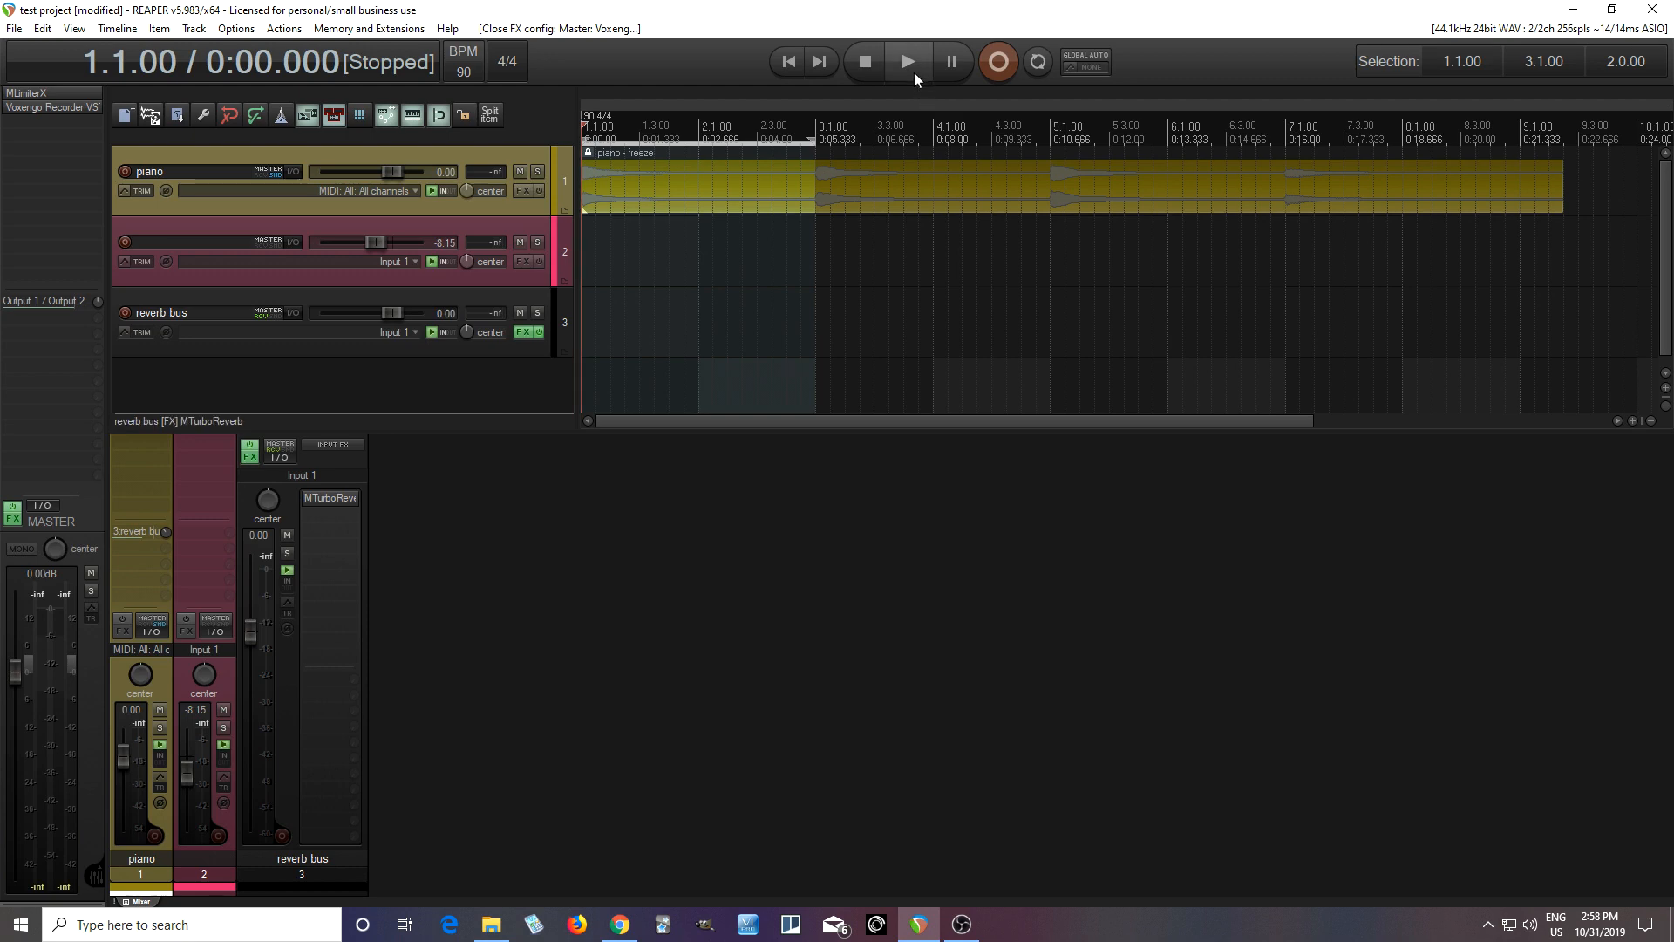
# - Play the project from the start to hear the piano with its reverb, and stop playback
pyautogui.click(909, 61)
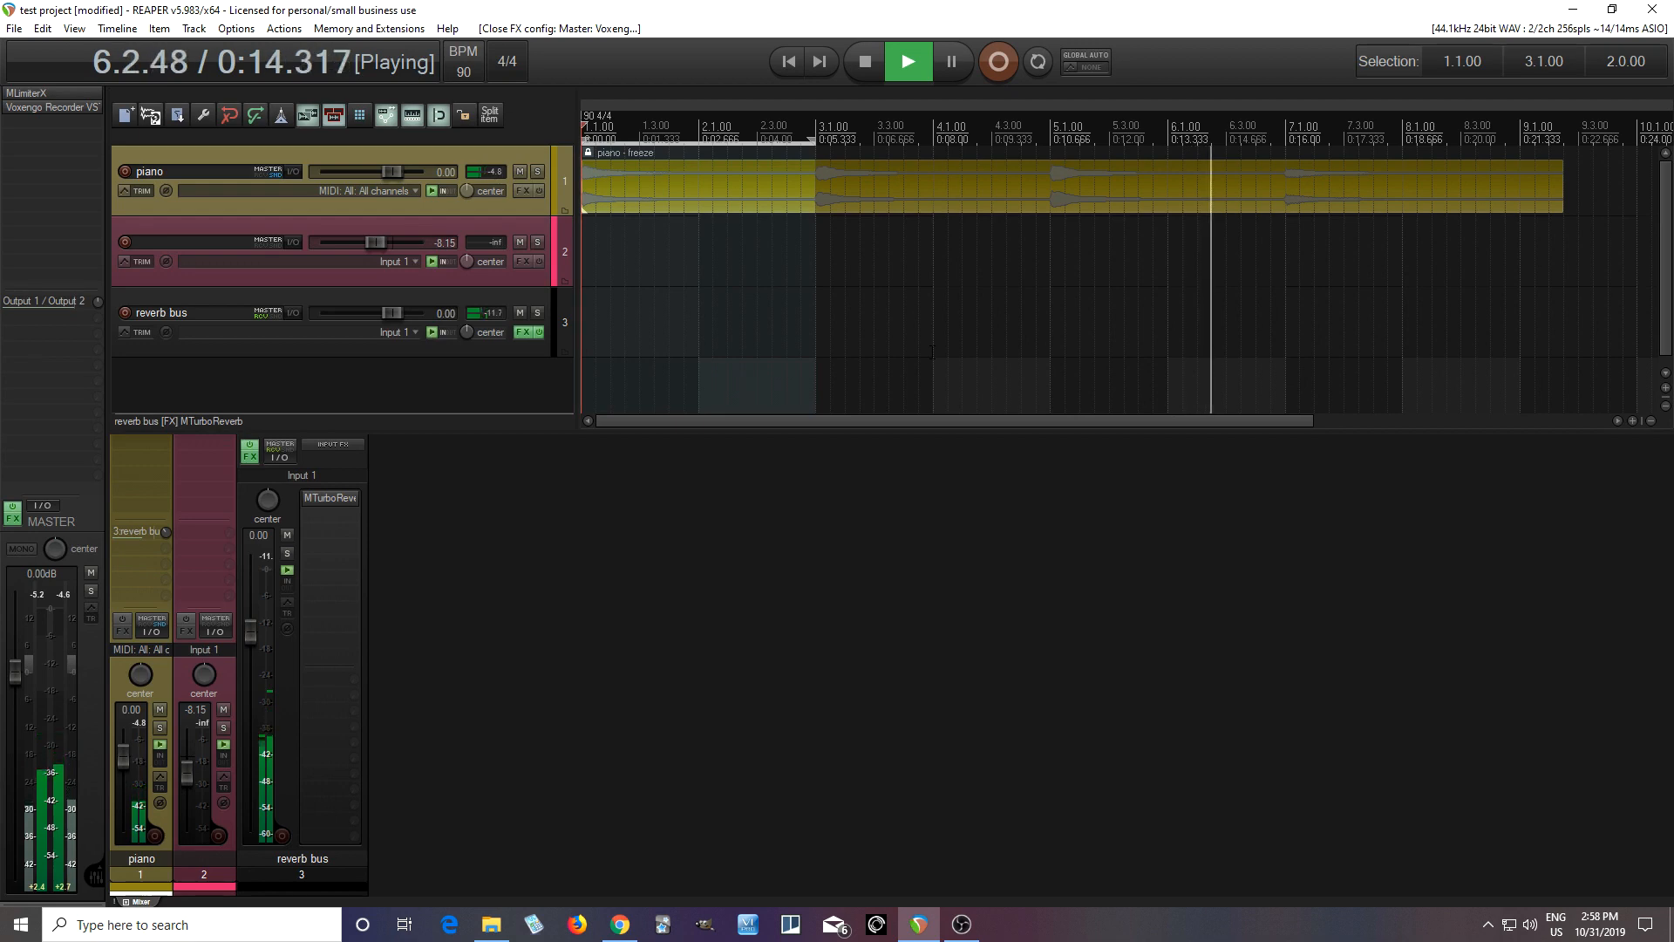
pyautogui.click(869, 71)
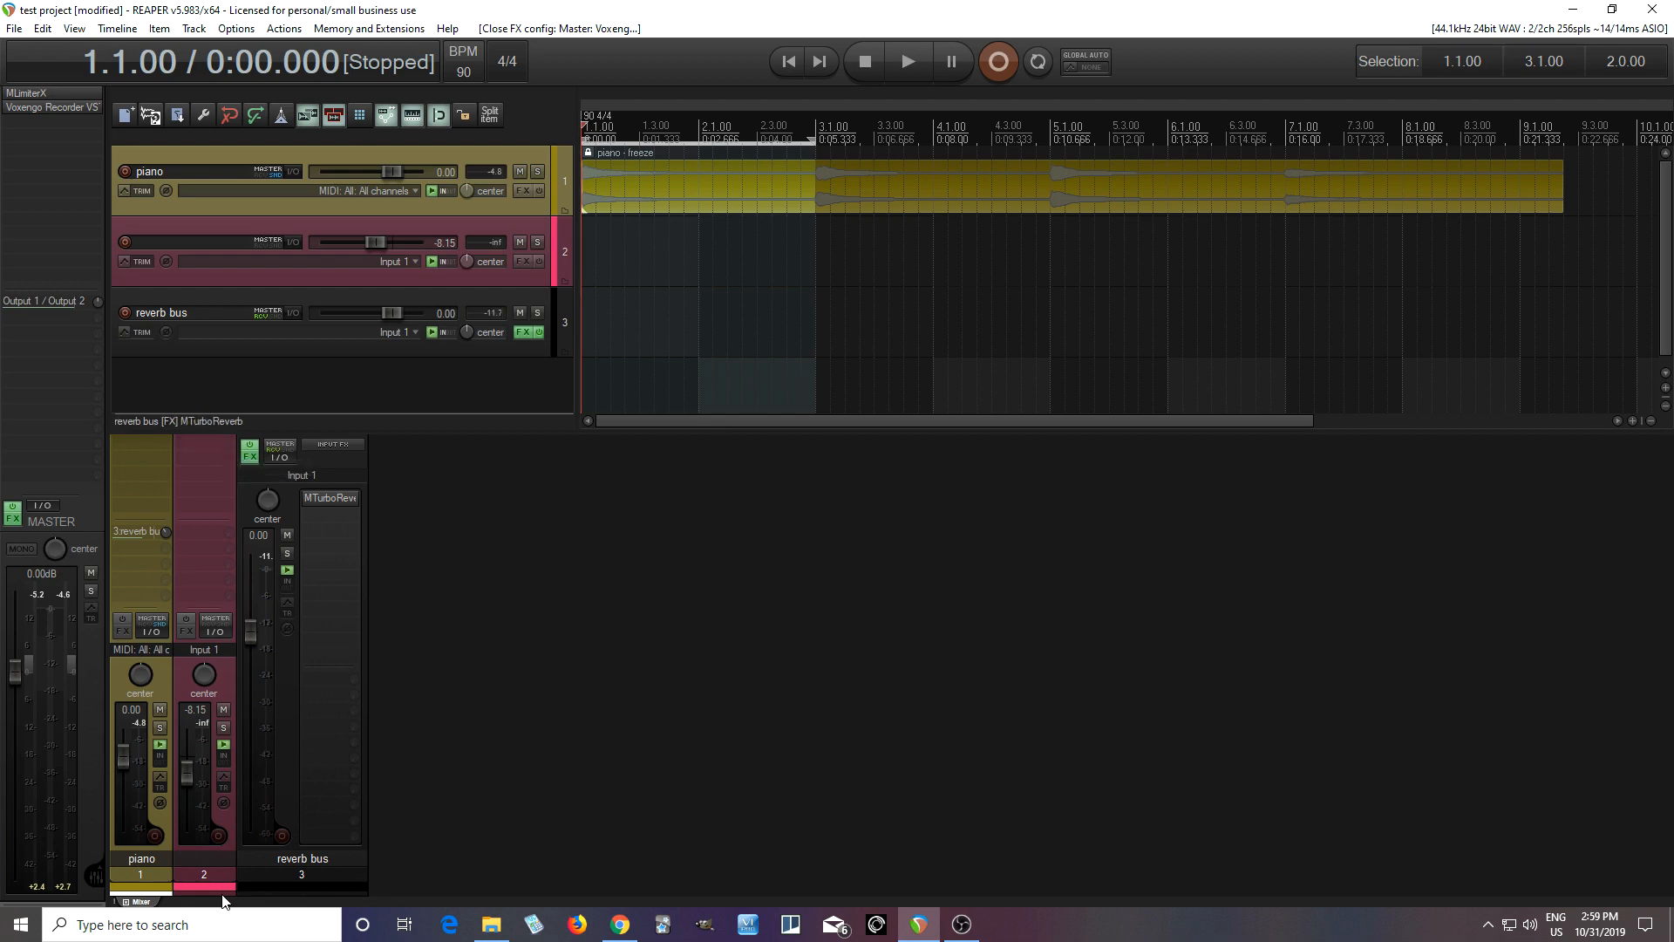
# - Insert the MGranularMB plugin on track 2 and move its window clear of the track list
pyautogui.rightClick(202, 441)
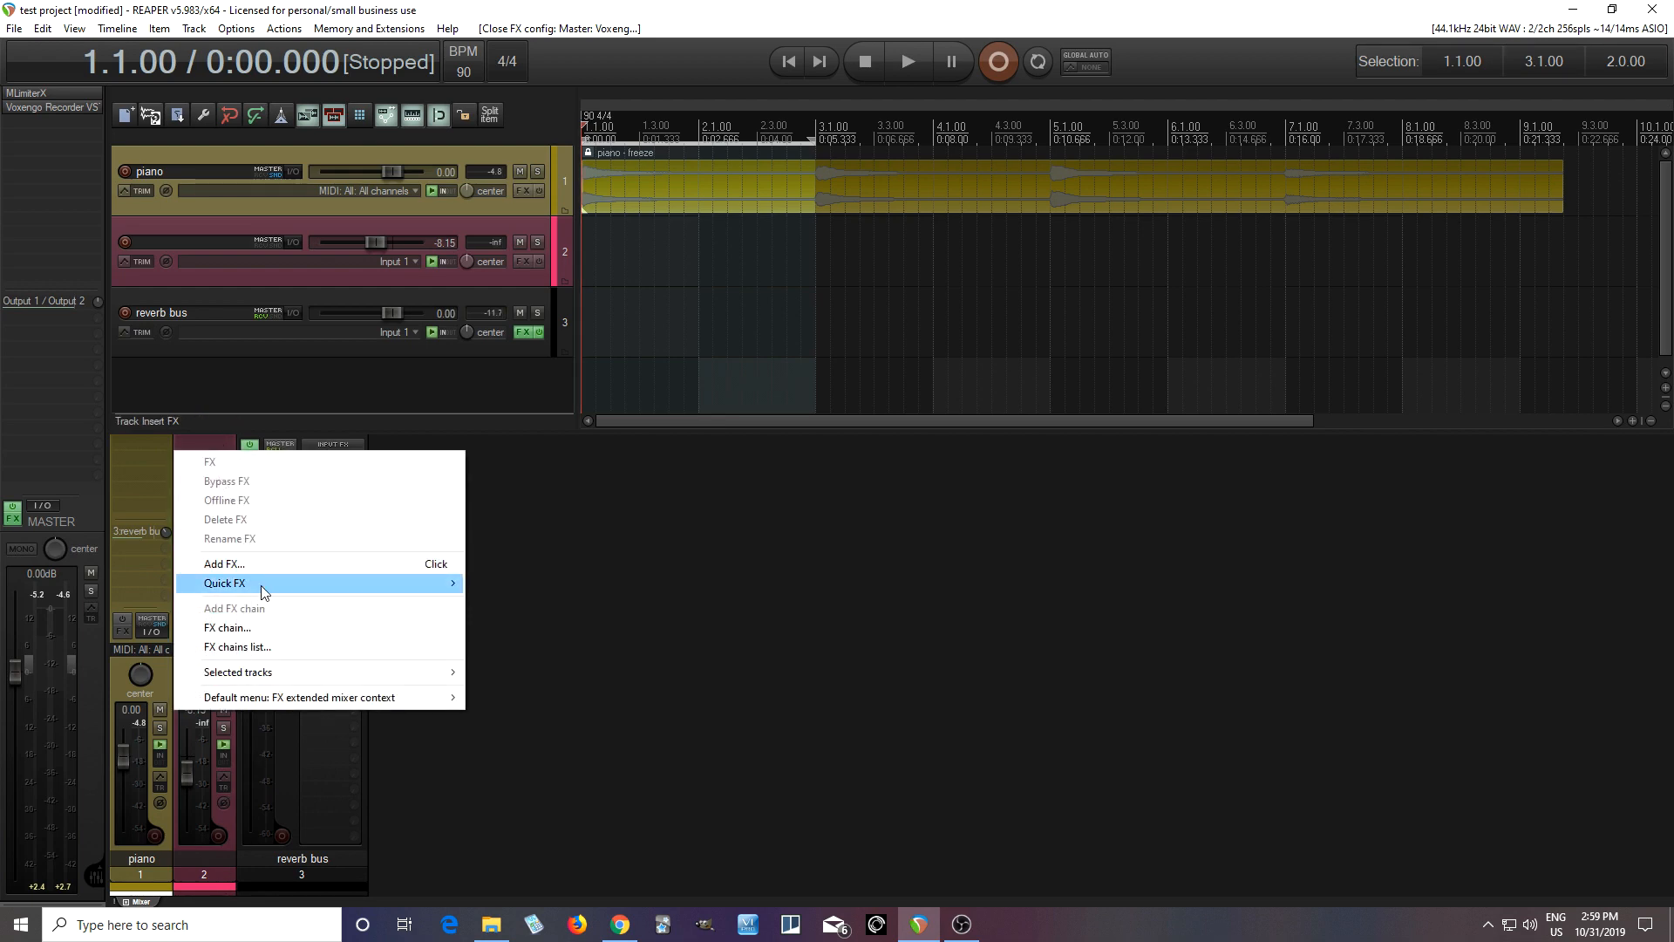
pyautogui.moveTo(260, 585)
pyautogui.click(694, 757)
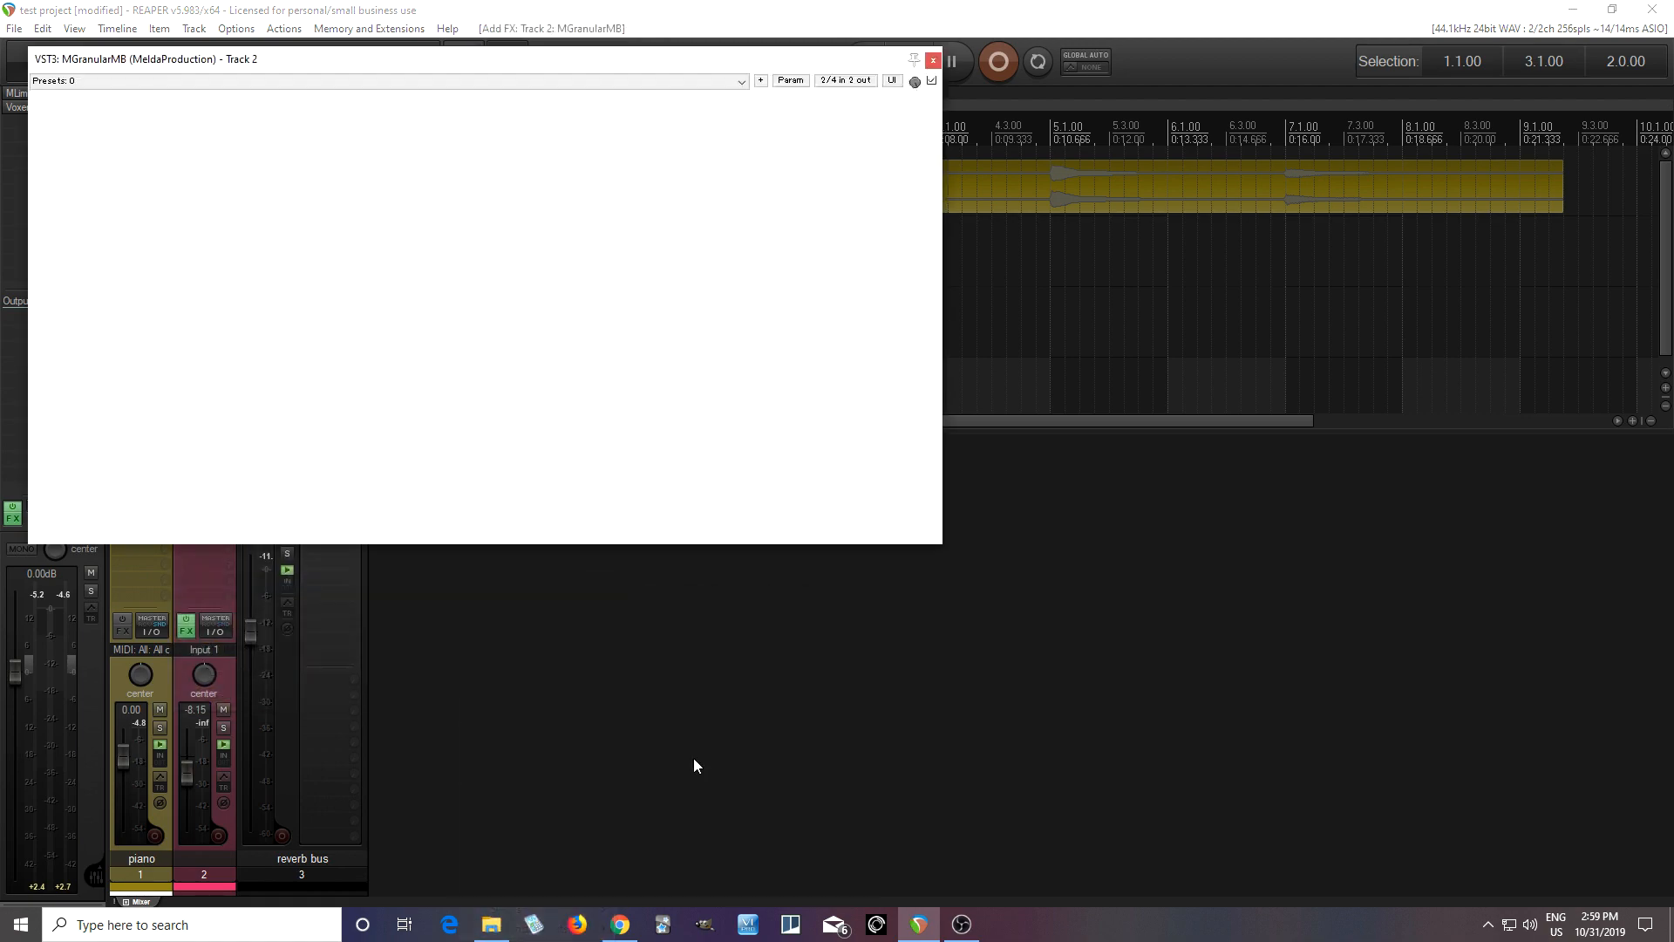
pyautogui.moveTo(472, 61); pyautogui.dragTo(1025, 236)
# - Load the Default preset from the Chandler folder in MGranularMB and reposition the plugin window
pyautogui.click(963, 287)
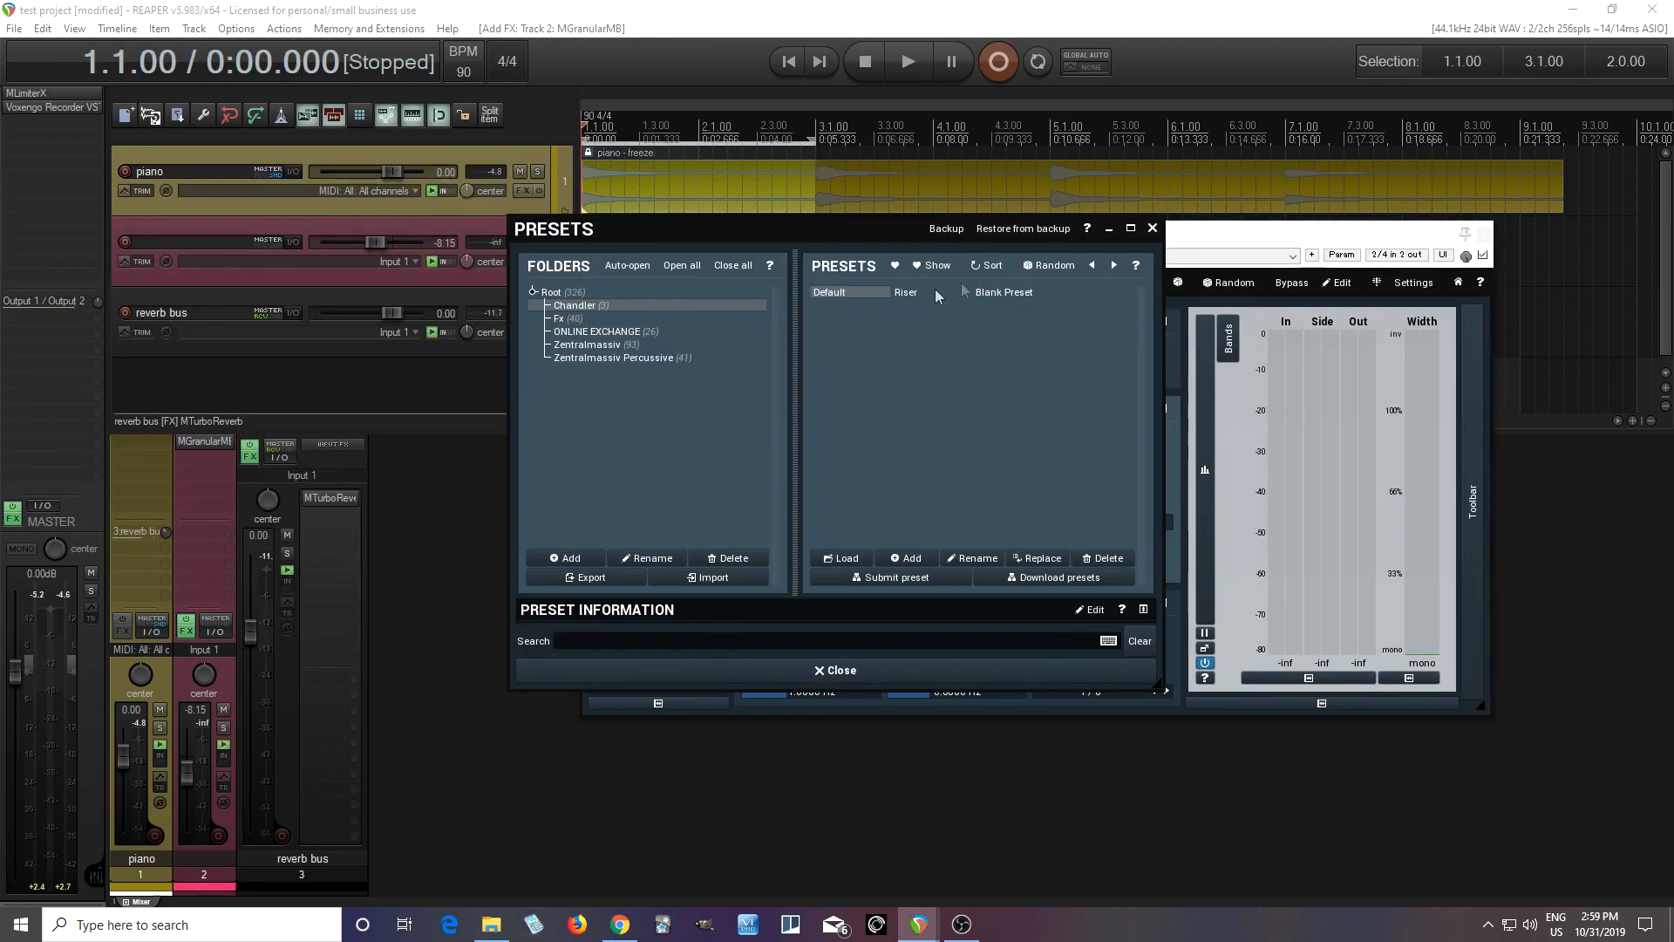
pyautogui.click(833, 292)
pyautogui.click(907, 671)
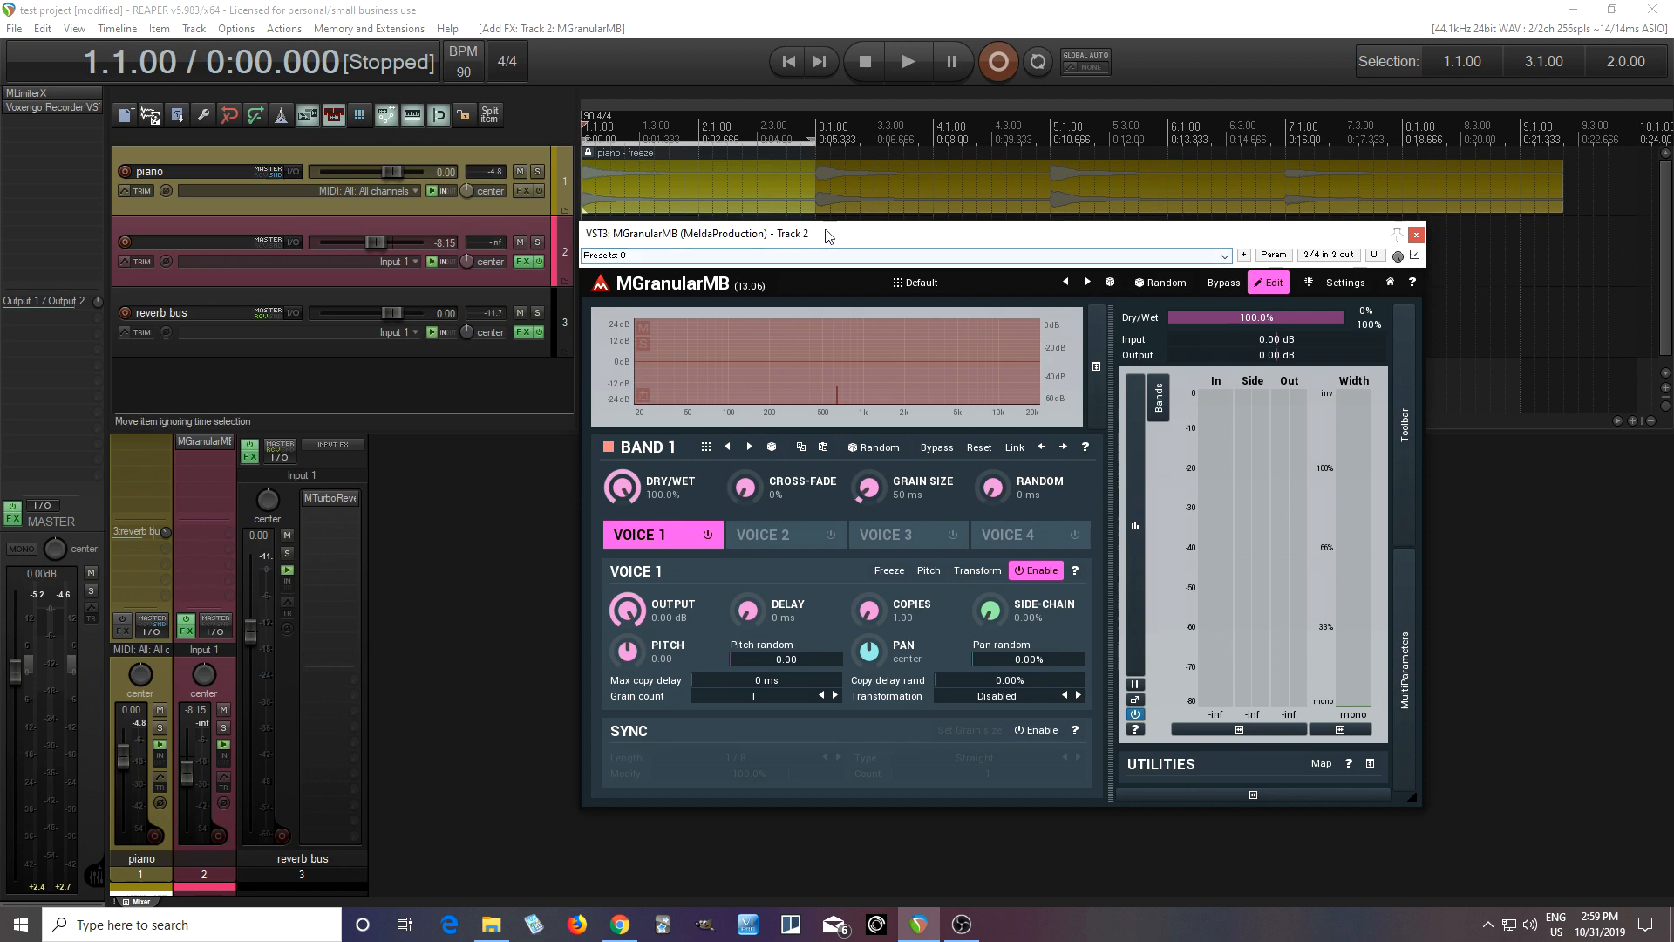
pyautogui.moveTo(828, 234); pyautogui.dragTo(878, 247)
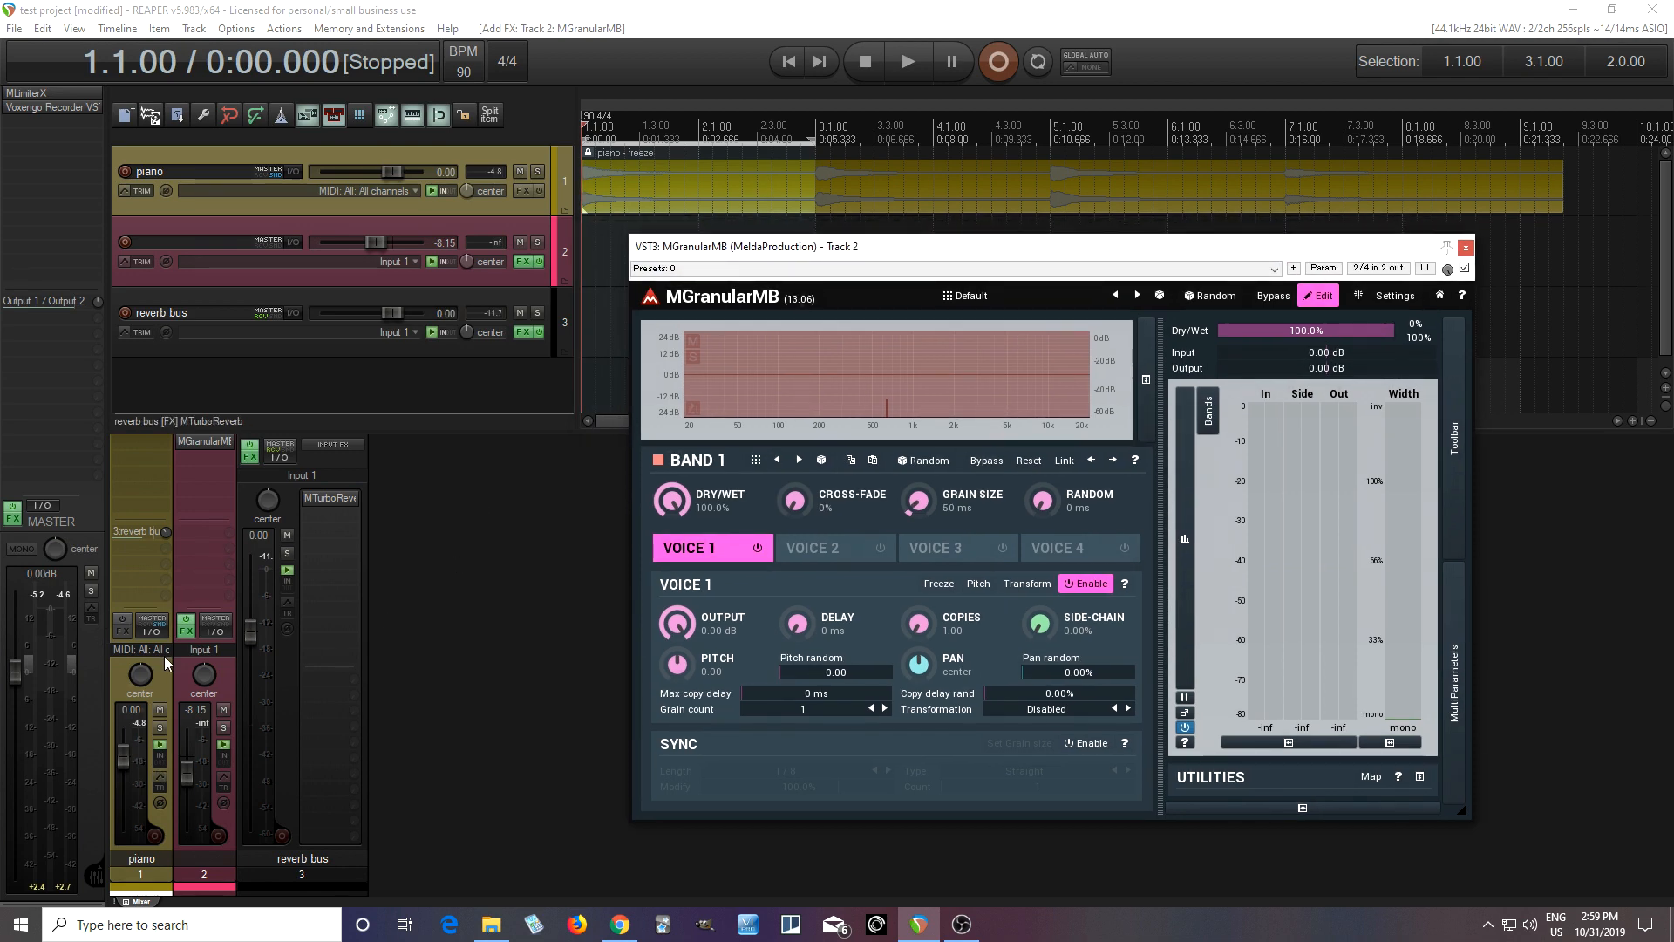
# - Create a send from the piano track to track 2 and set it to Pre-Fader (Post-FX)
pyautogui.moveTo(150, 630); pyautogui.dragTo(178, 555)
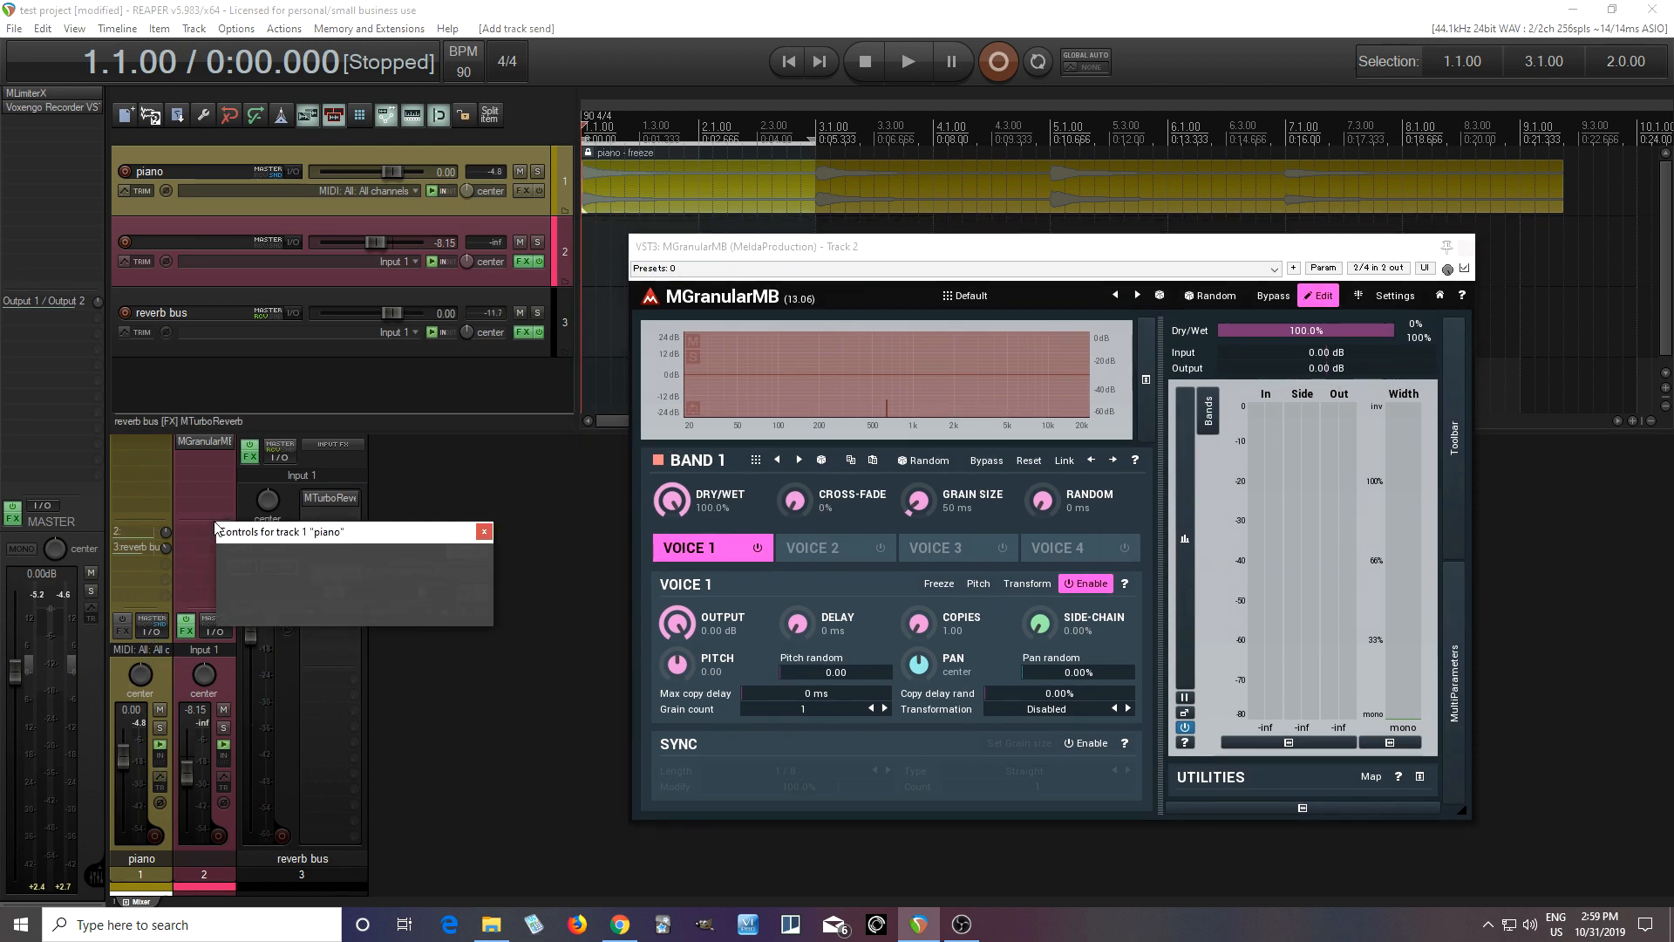
pyautogui.click(415, 573)
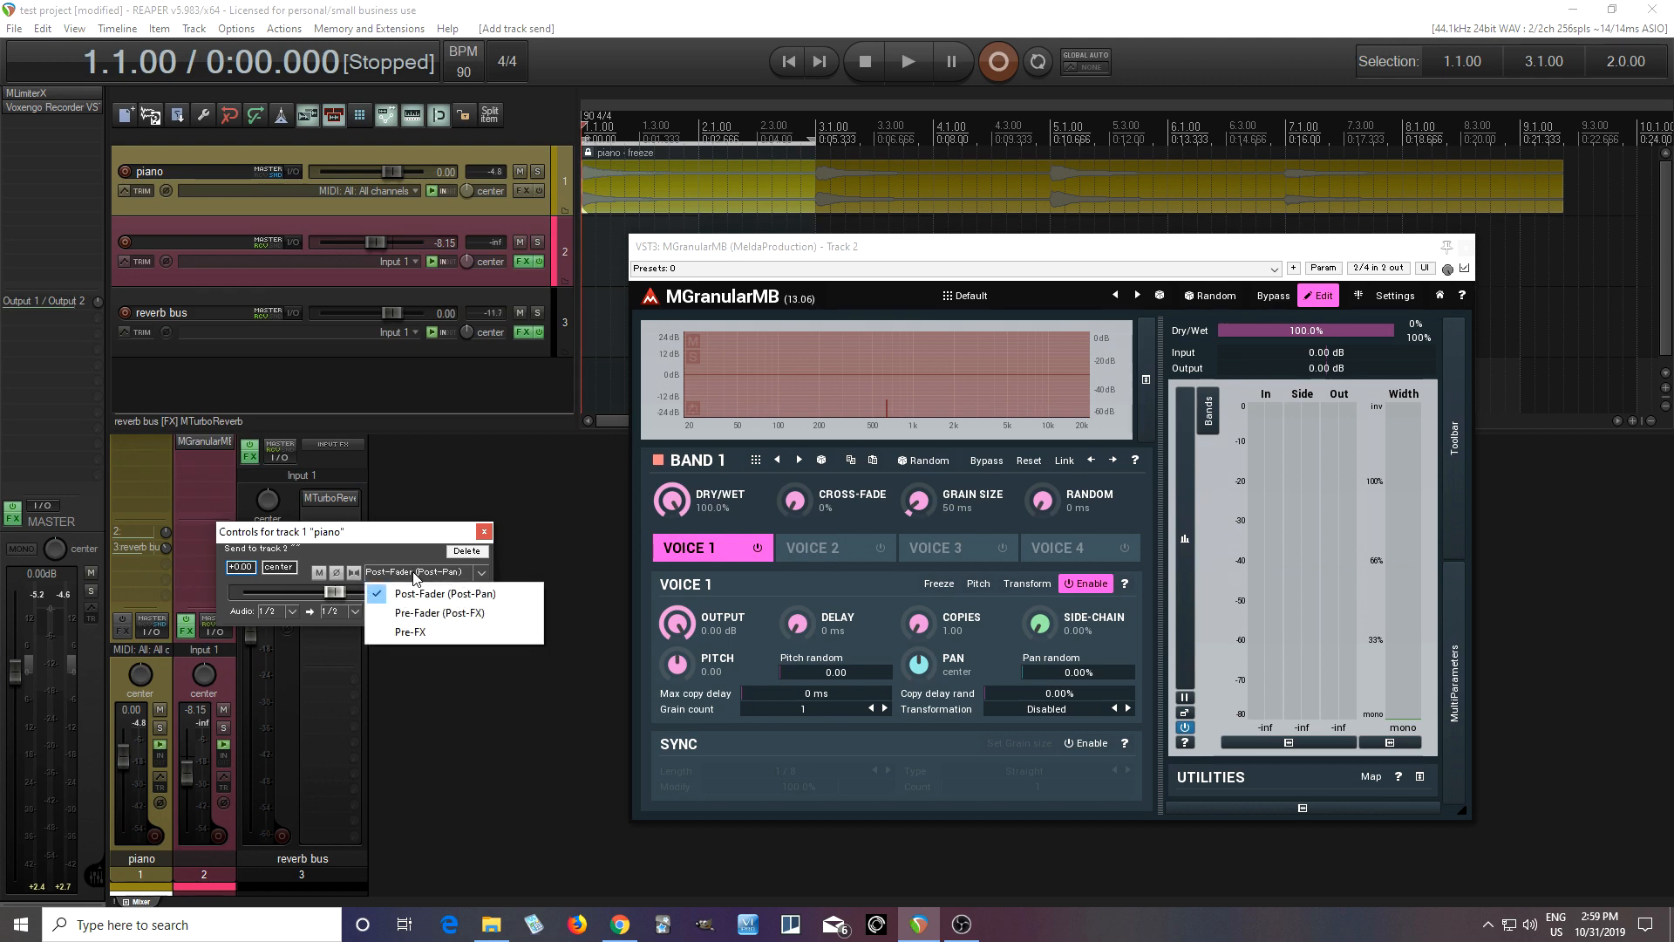
pyautogui.click(429, 612)
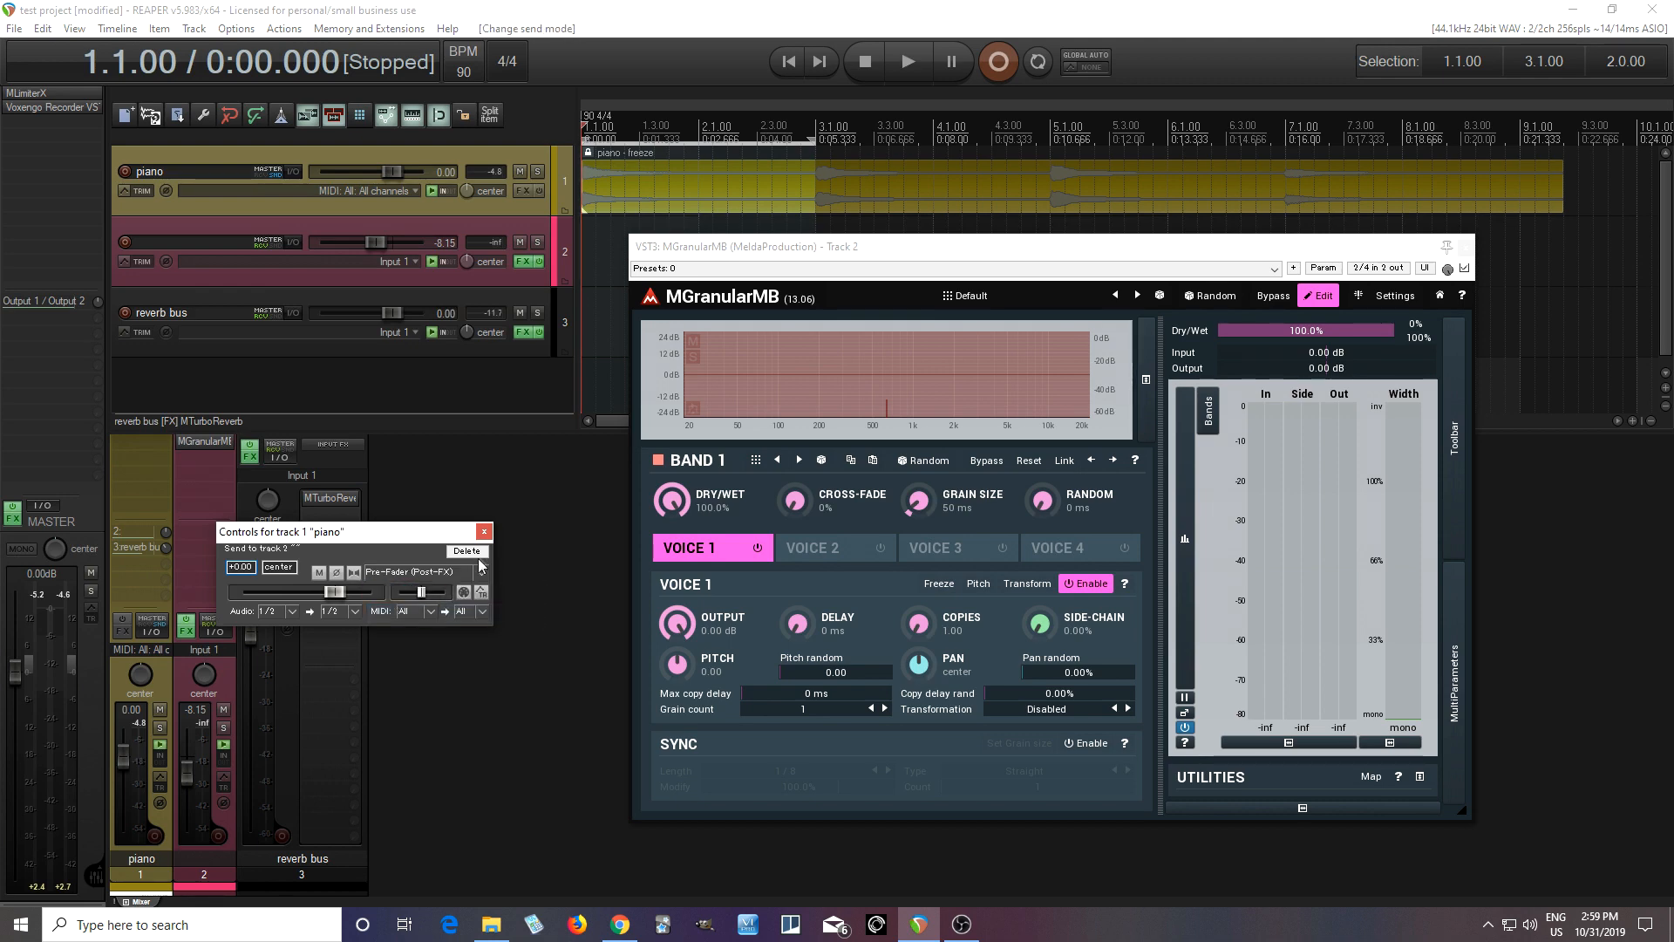
pyautogui.click(485, 534)
# - Lower the piano fader to -inf, reset track 2's volume to 0.00 dB, and audition the result briefly
pyautogui.moveTo(126, 755); pyautogui.dragTo(101, 854)
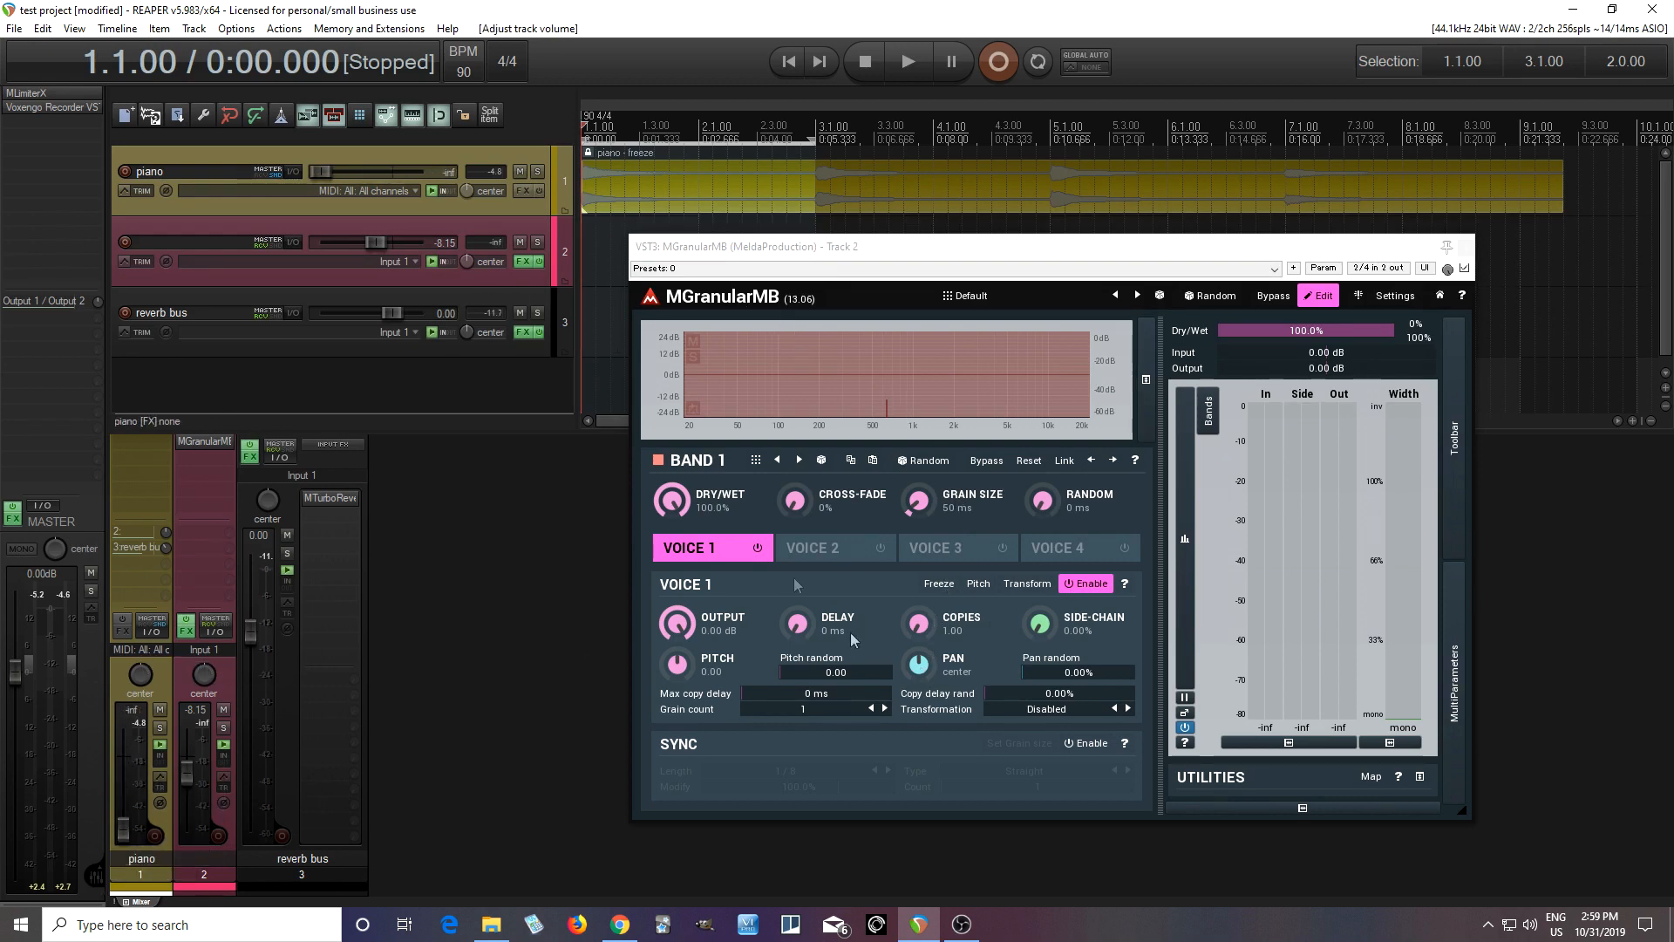
pyautogui.doubleClick(187, 771)
pyautogui.click(907, 61)
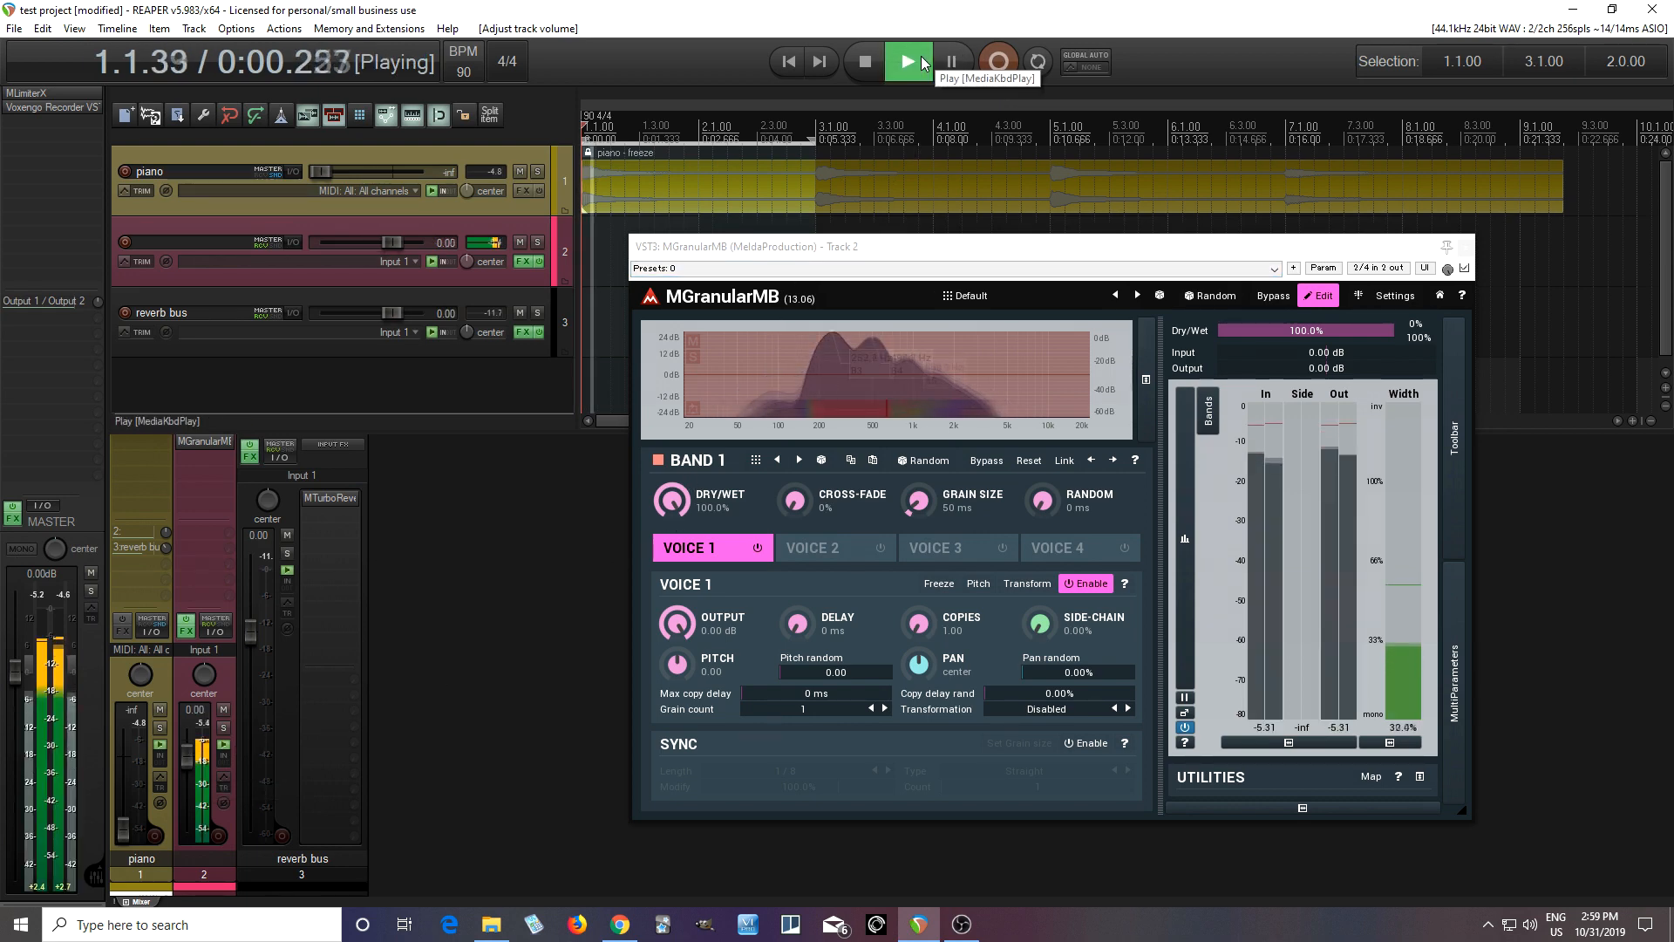
pyautogui.click(870, 58)
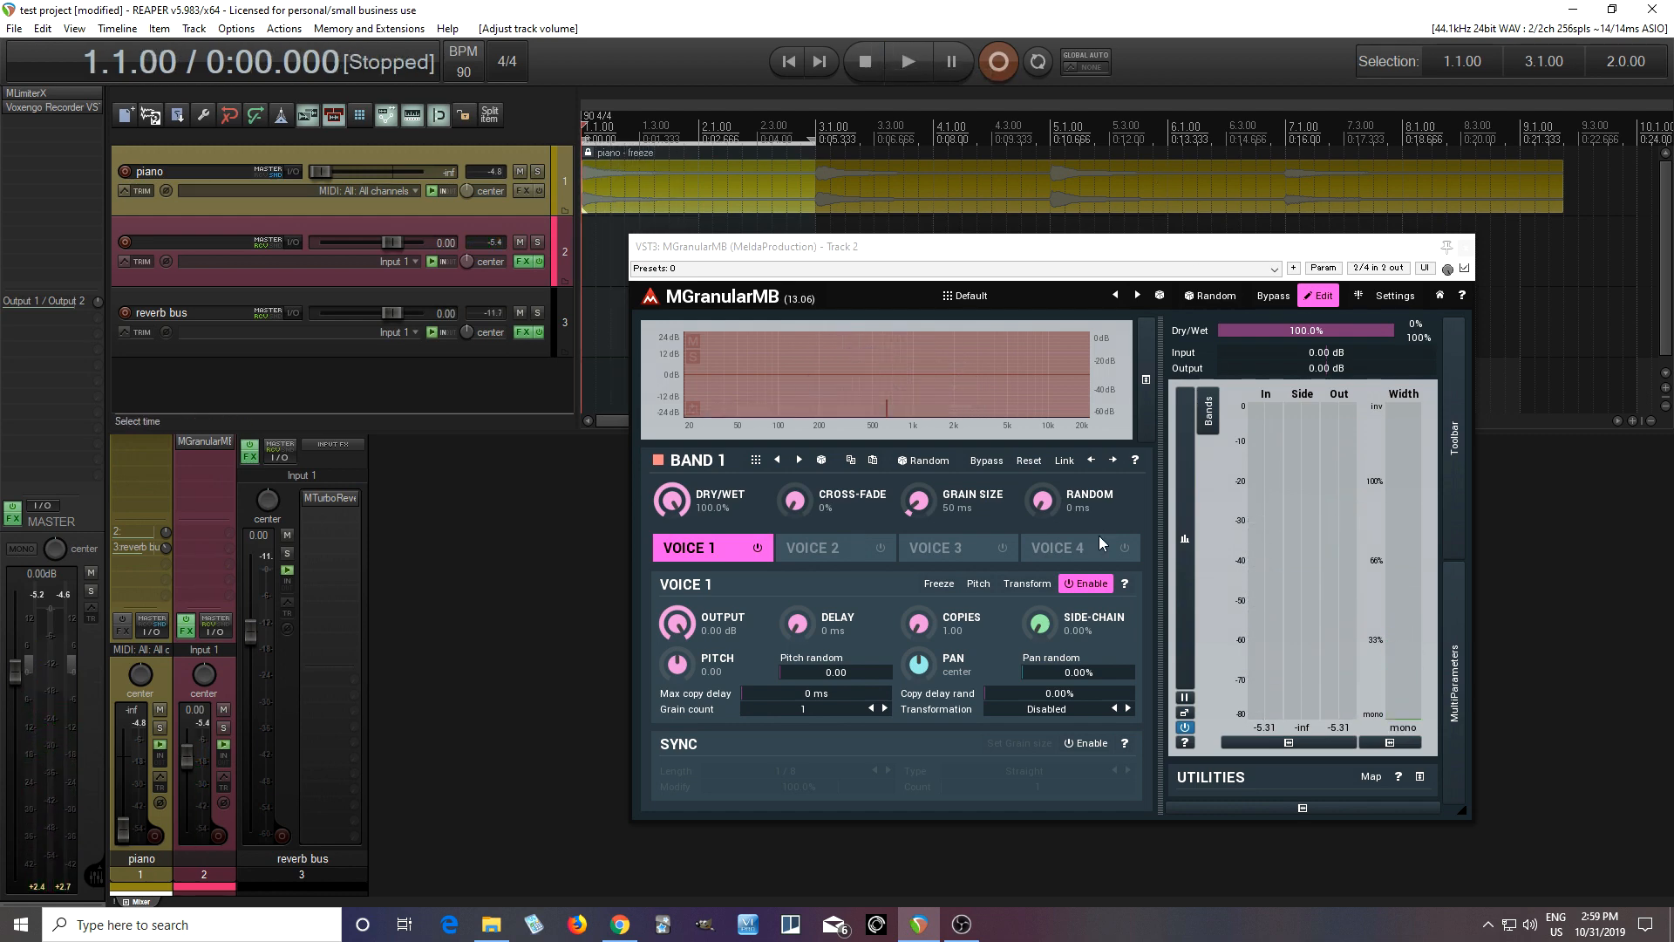
# - Set Voice 1's copies to 10 and lower its output to about -11.4 dB
pyautogui.doubleClick(921, 626)
pyautogui.click(840, 780)
pyautogui.click(912, 810)
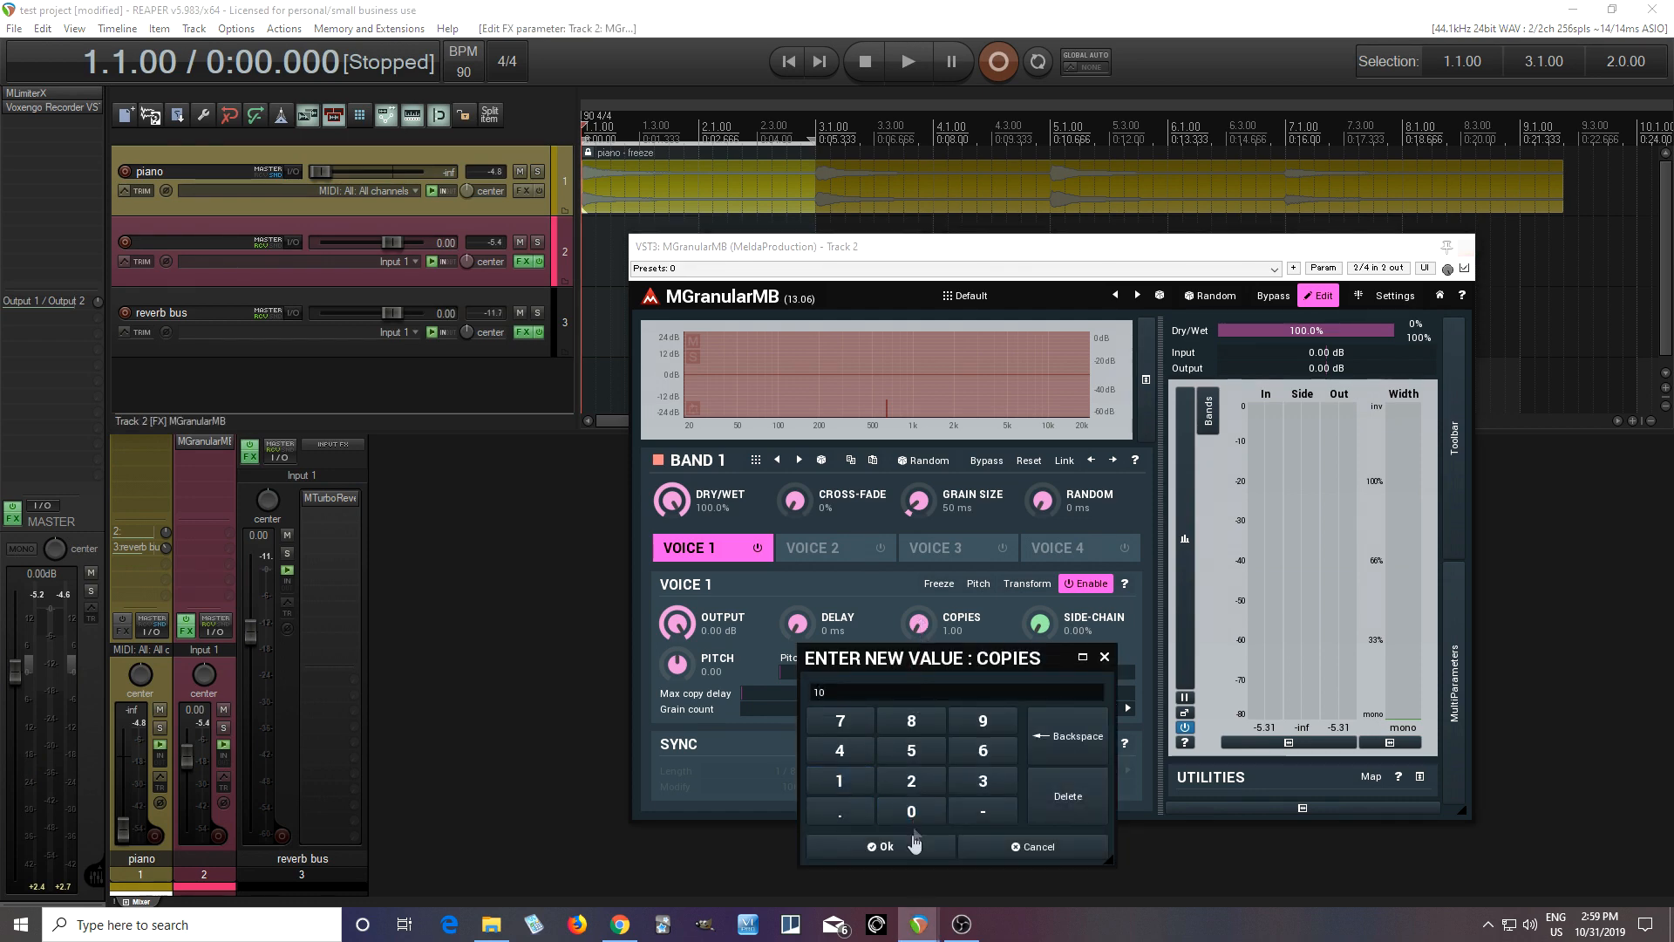
pyautogui.click(881, 845)
pyautogui.moveTo(681, 632)
pyautogui.mouseDown()
pyautogui.moveTo(681, 654)
pyautogui.moveTo(682, 633)
pyautogui.mouseUp()
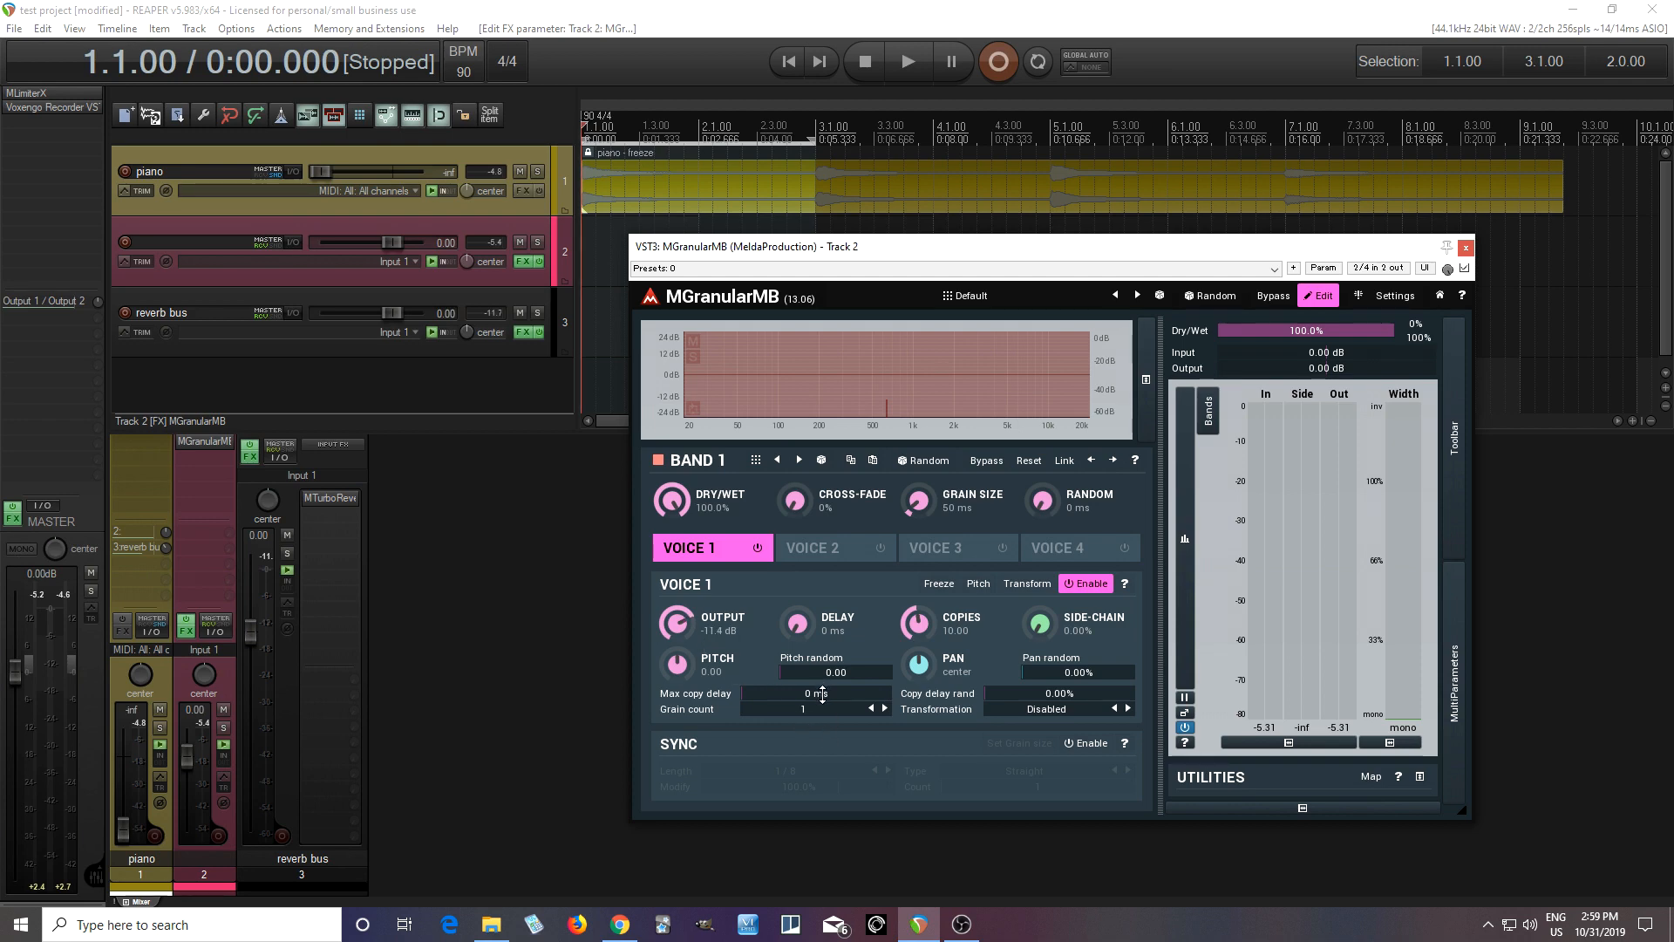
# - Set Voice 1's max copy delay to 1000 ms and copy delay rand to about 7.6%, and audition it
pyautogui.moveTo(821, 693); pyautogui.dragTo(924, 695)
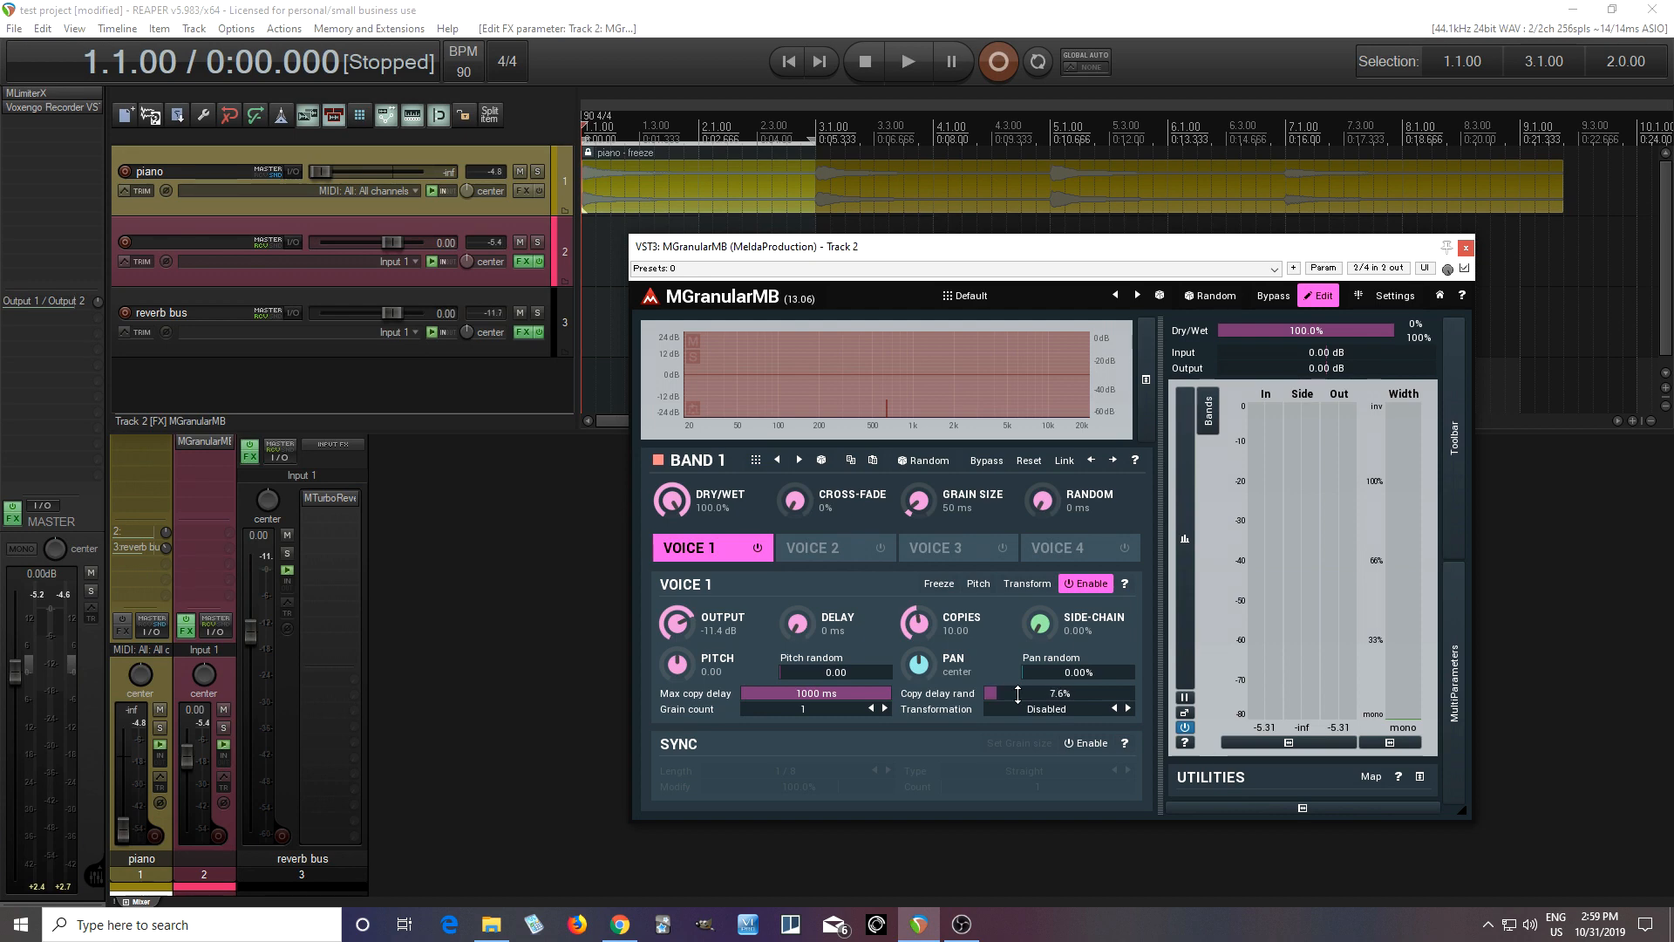
pyautogui.click(908, 61)
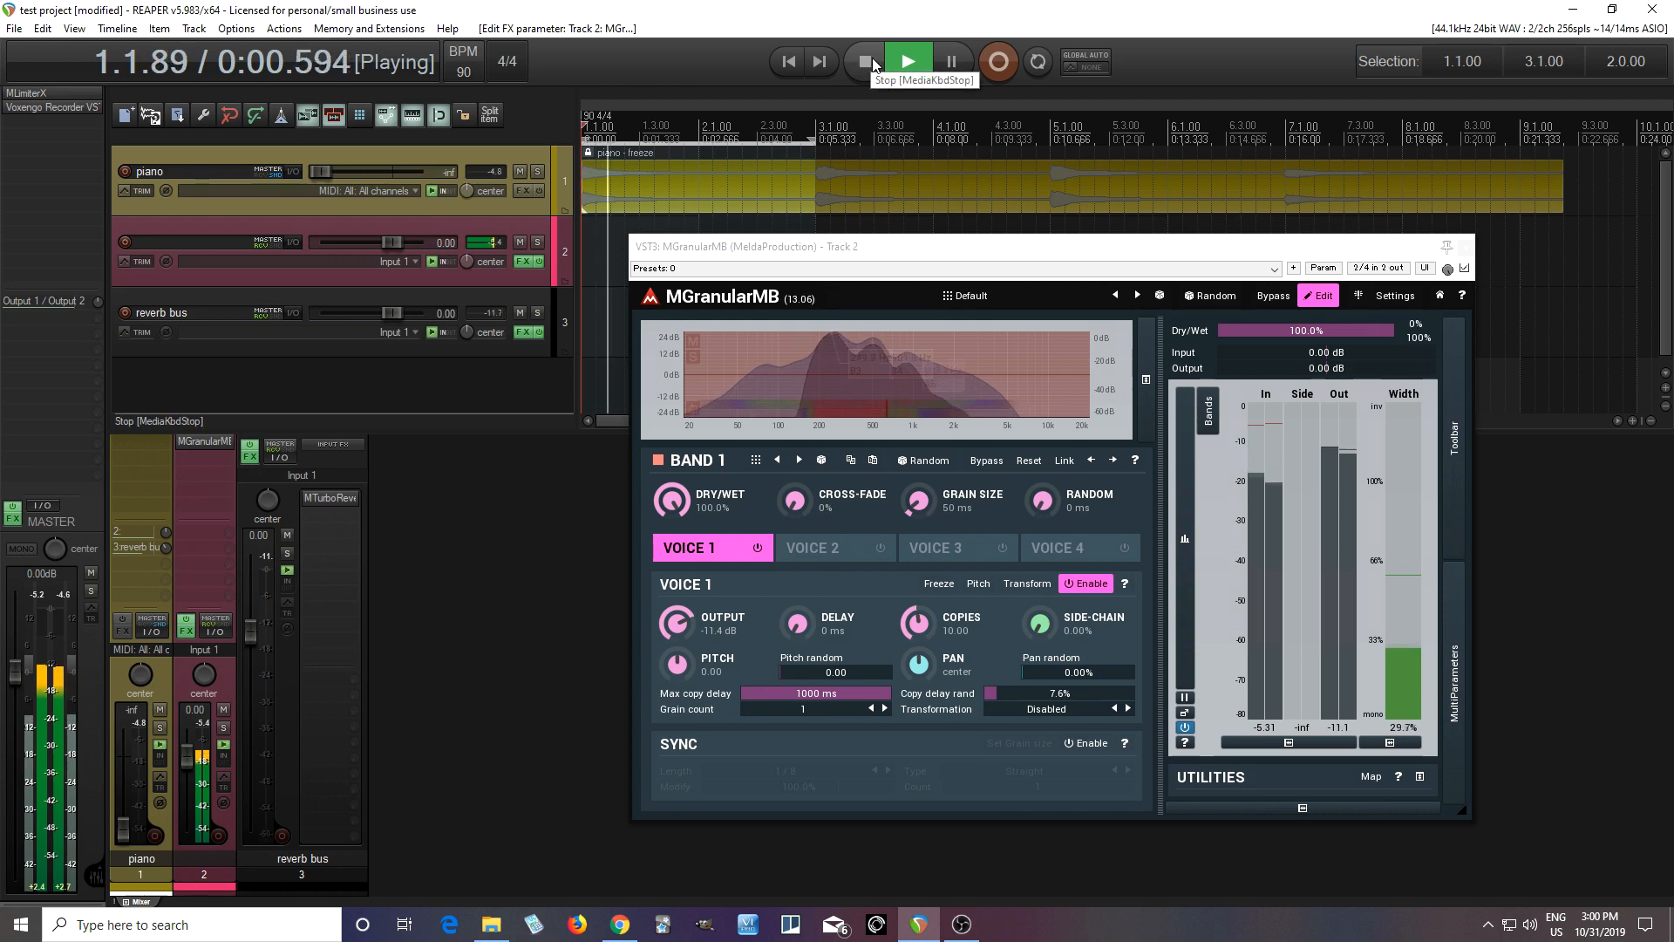
pyautogui.click(872, 56)
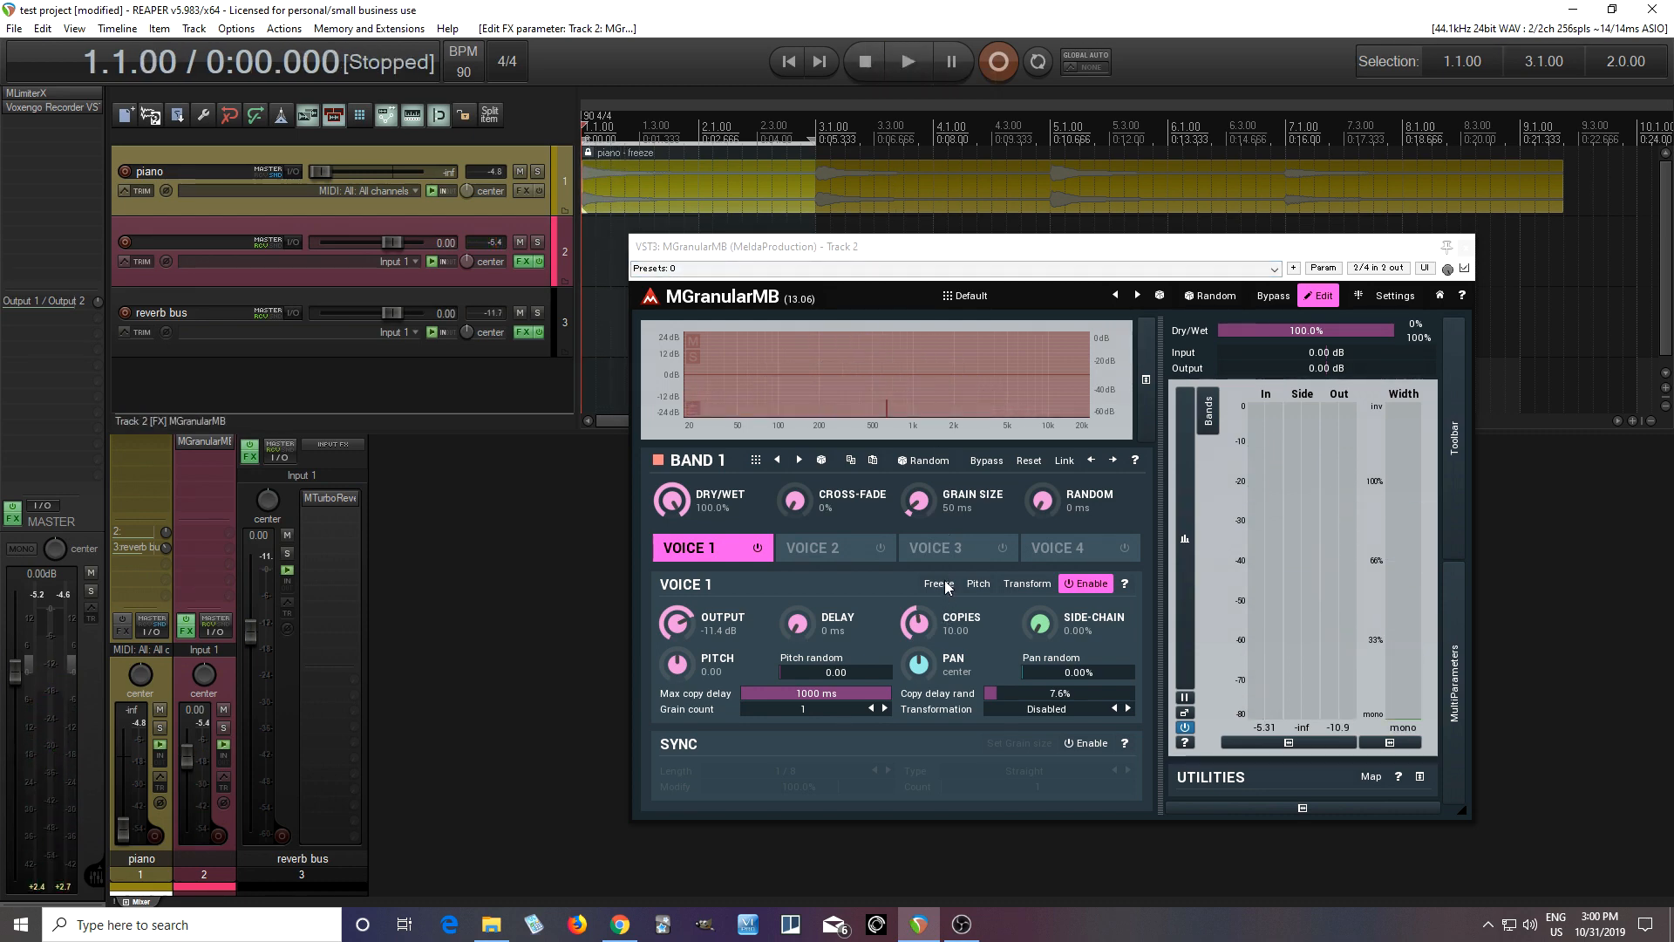
# - Raise Voice 1's output to about -7.75 dB during playback while auditioning Freeze on and off
pyautogui.click(907, 61)
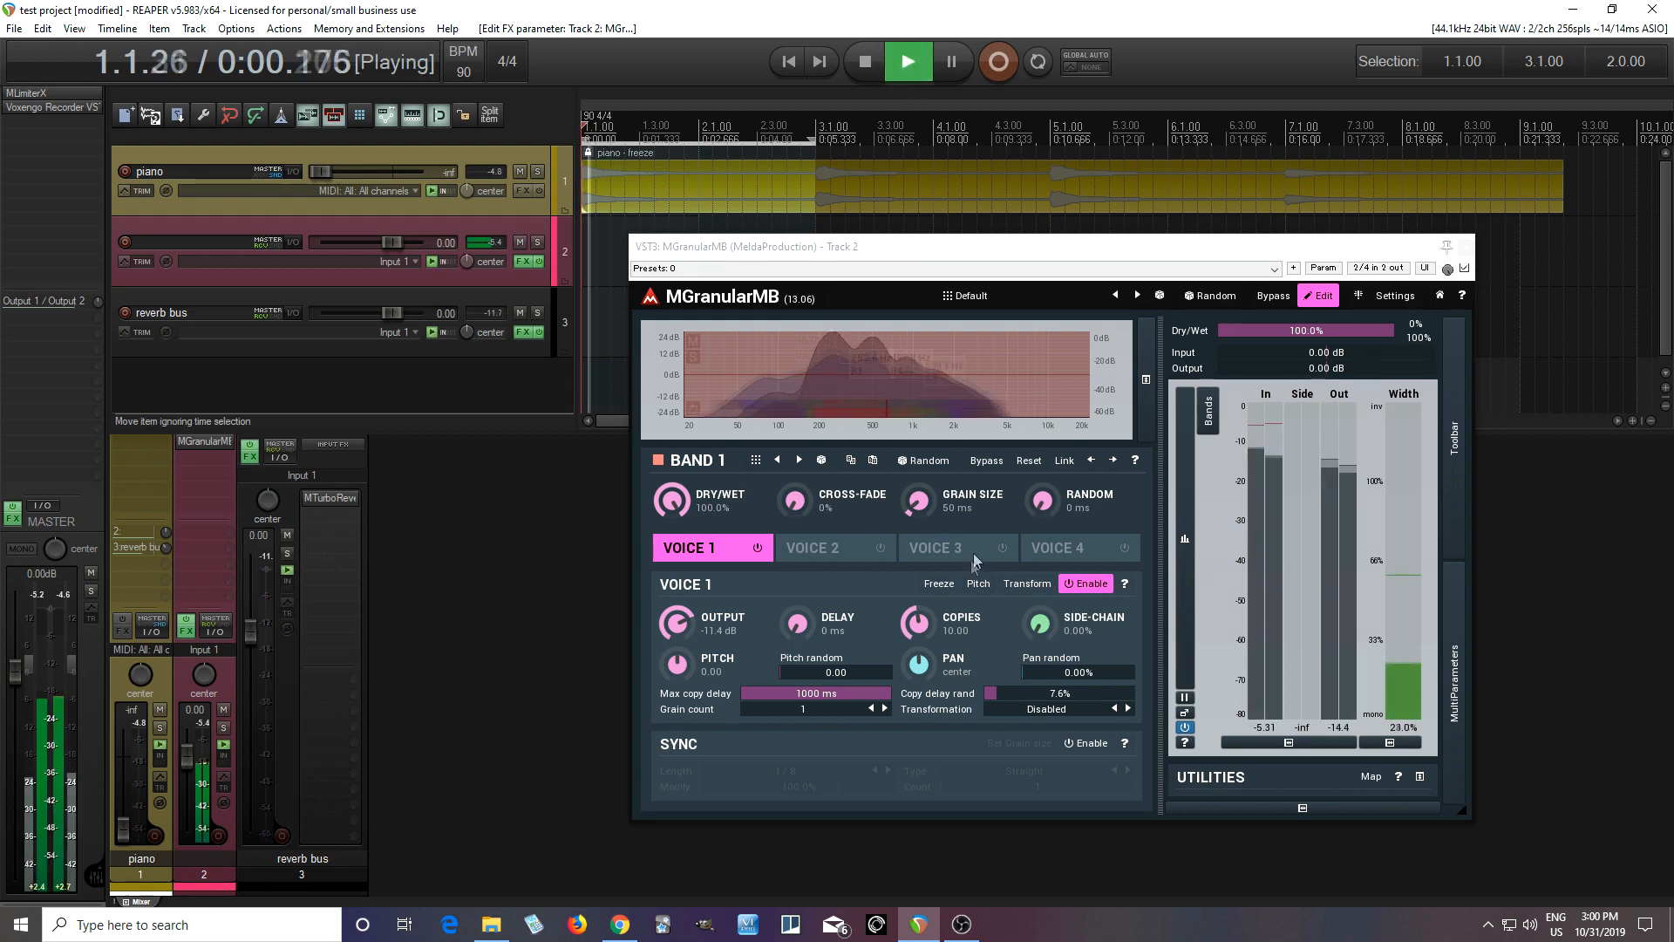
pyautogui.click(939, 583)
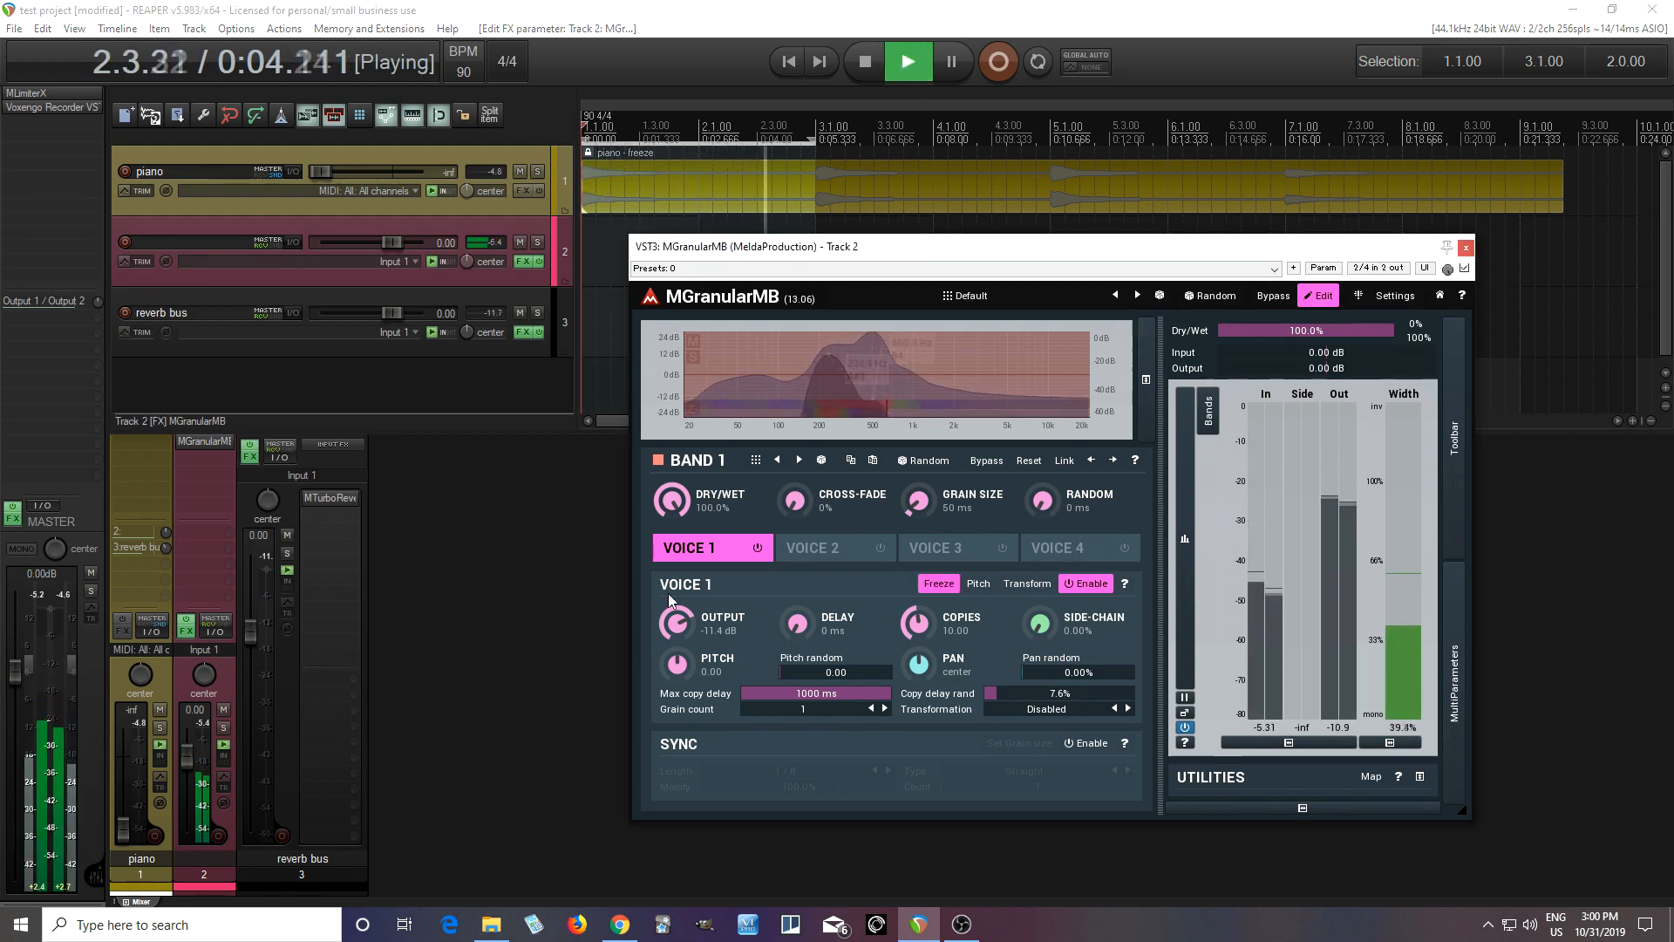
pyautogui.moveTo(680, 630); pyautogui.dragTo(680, 613)
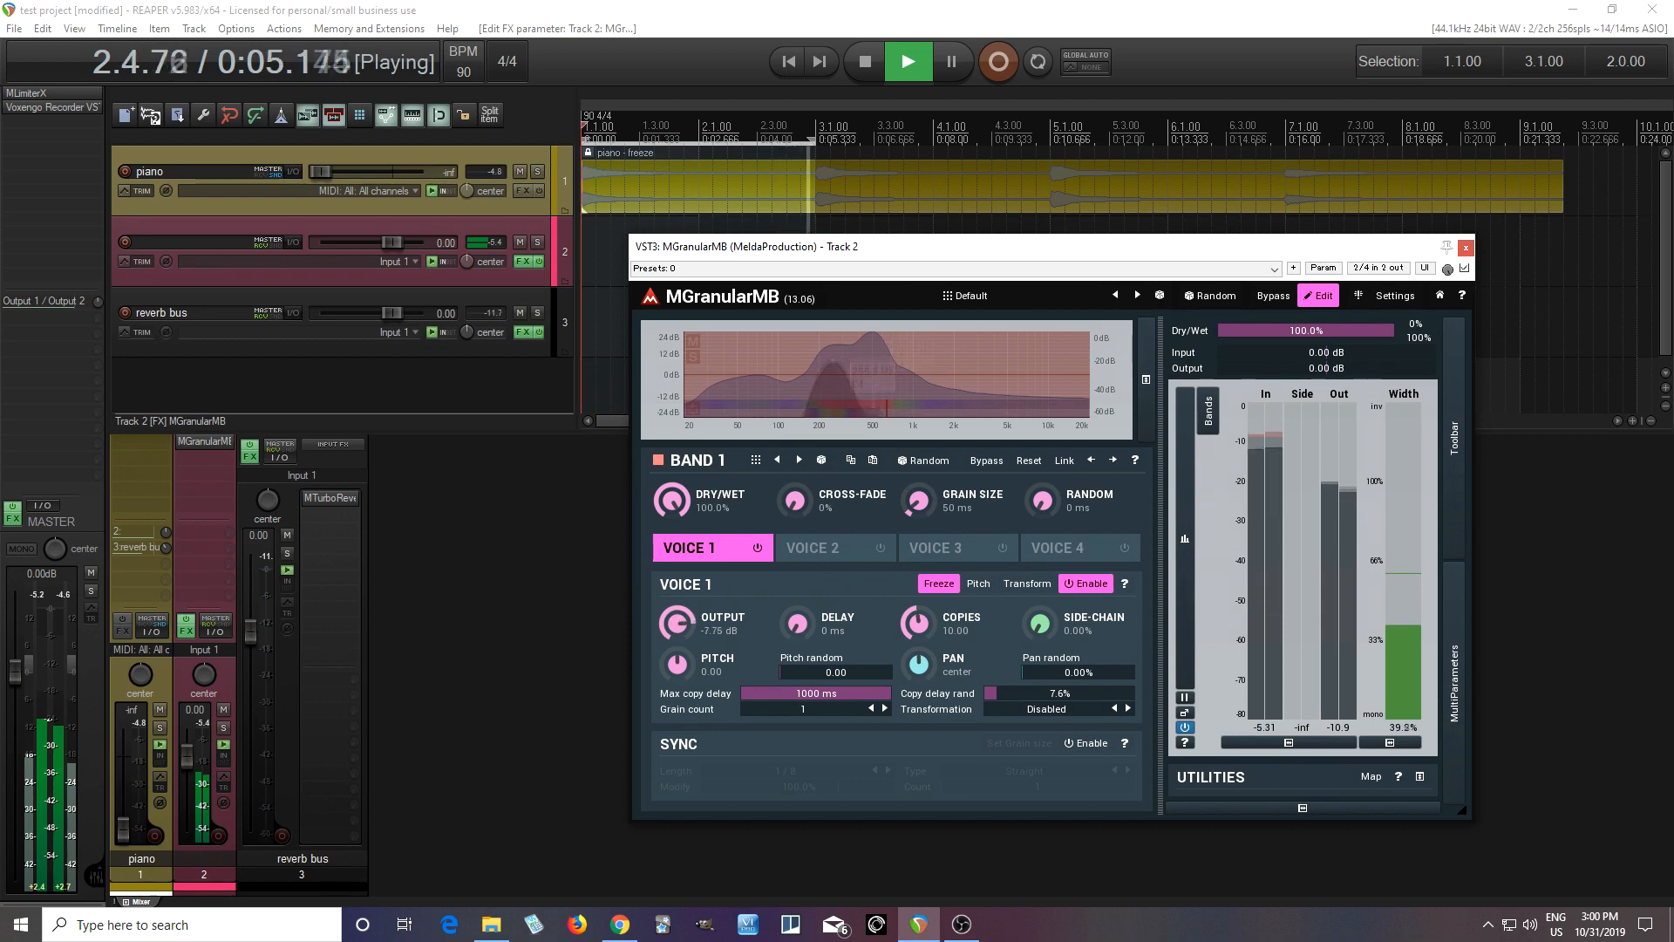
pyautogui.click(940, 584)
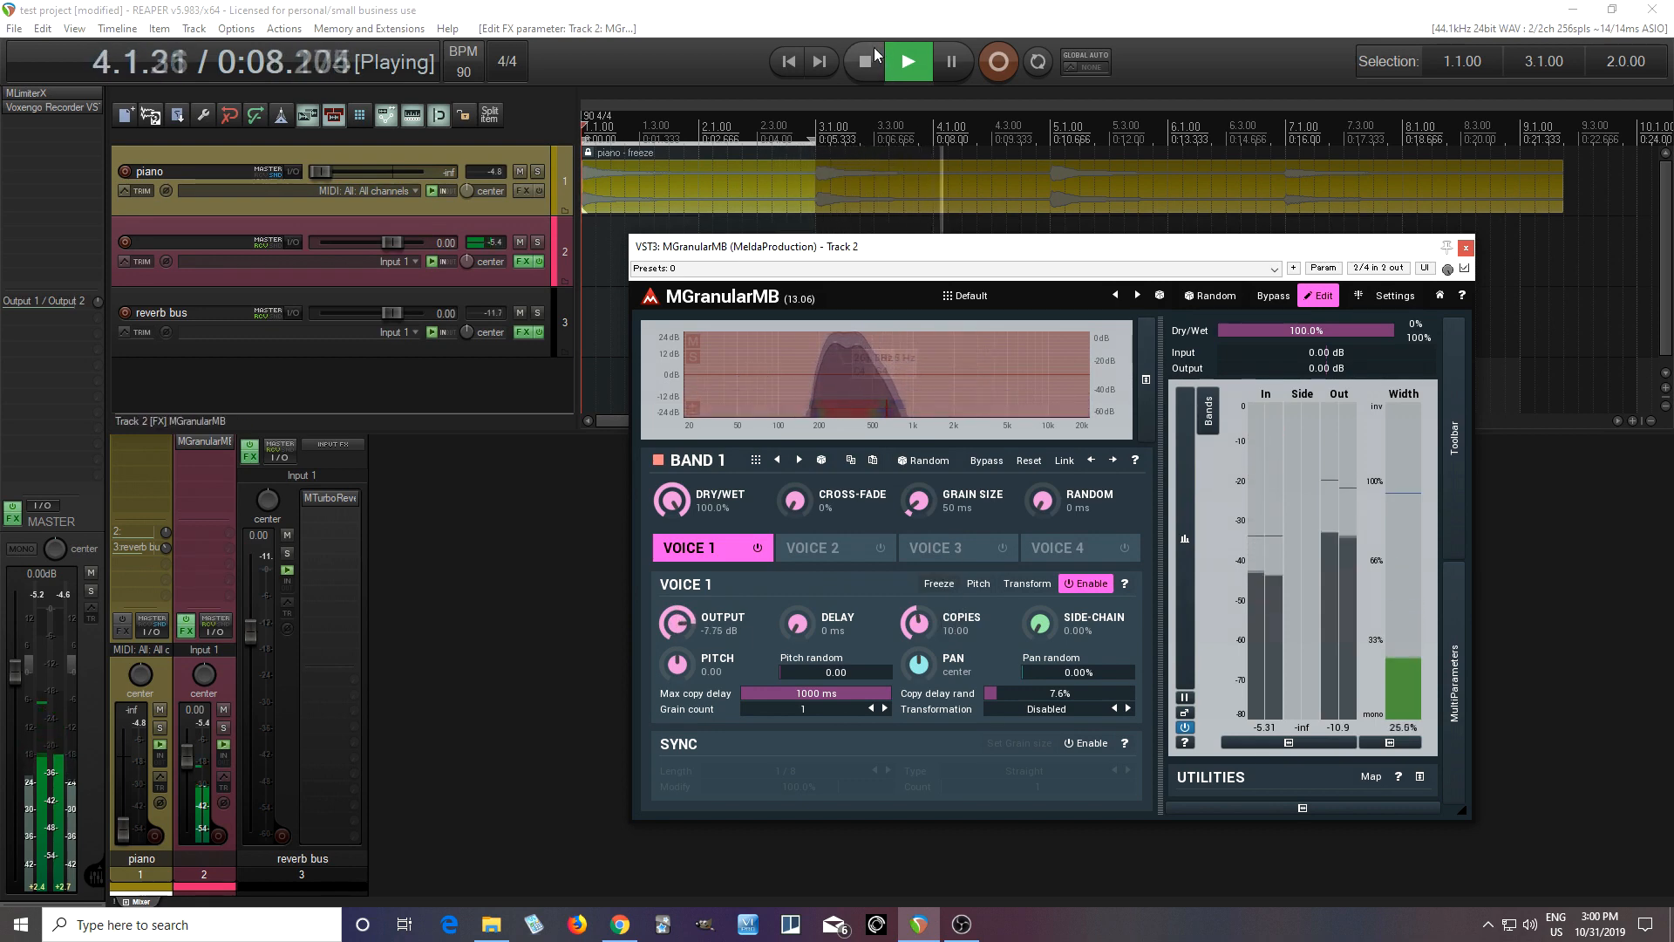
pyautogui.click(865, 61)
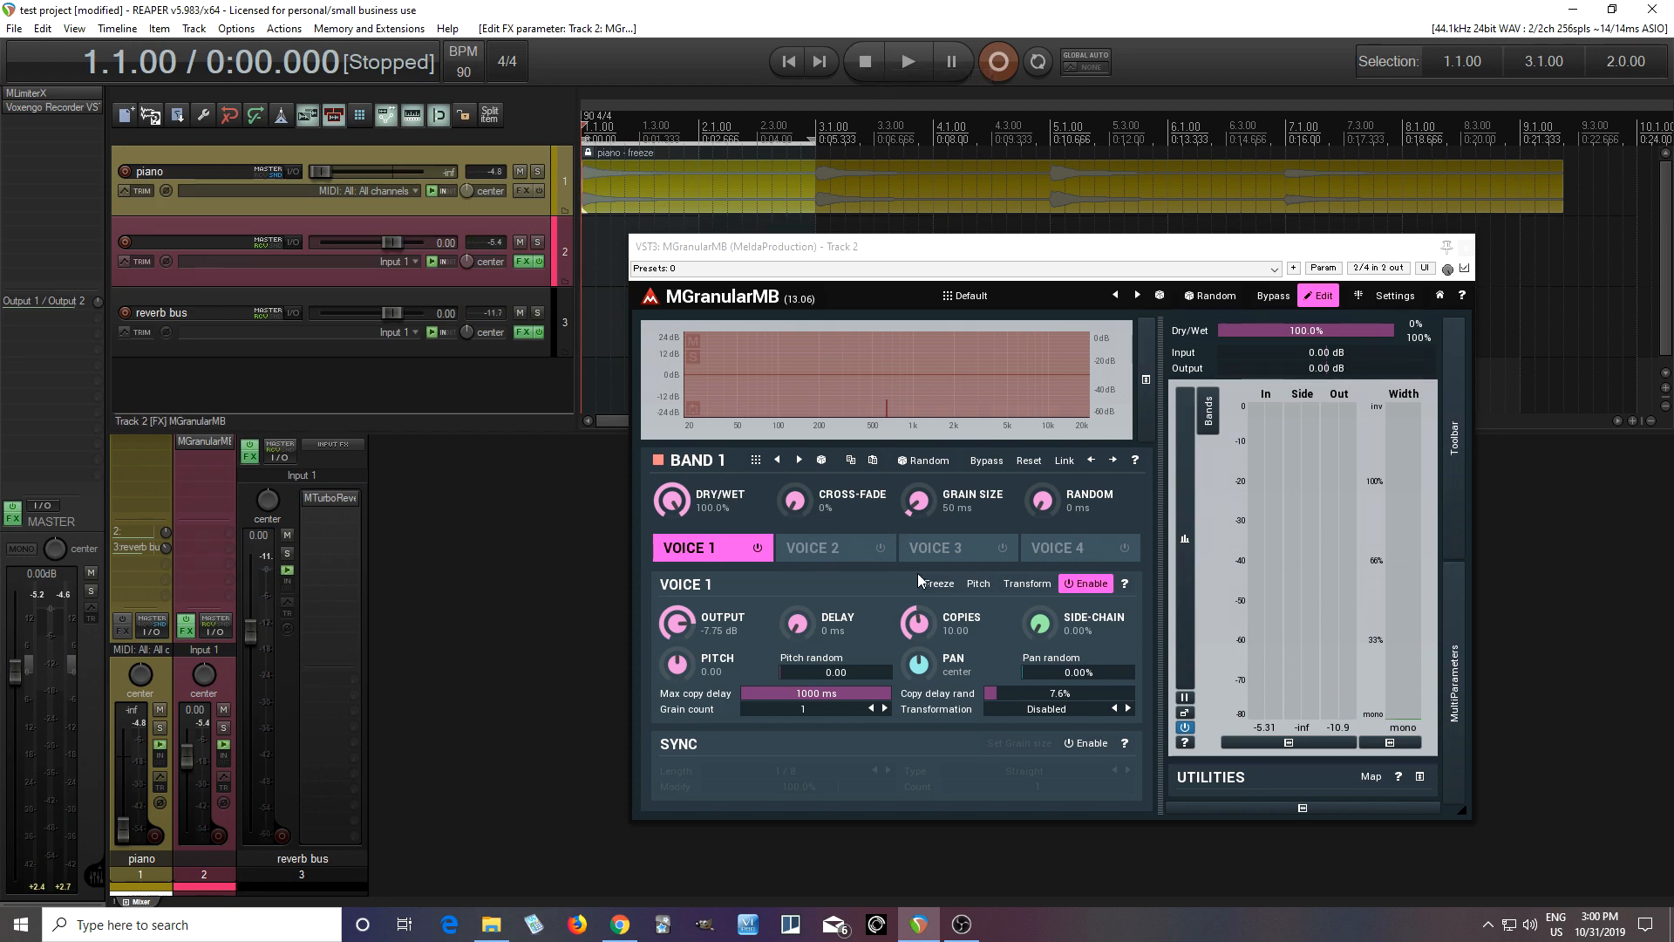
# - Set Band 1's grain size to about 263 ms and audition it with Freeze engaged, finishing with Freeze off
pyautogui.click(921, 504)
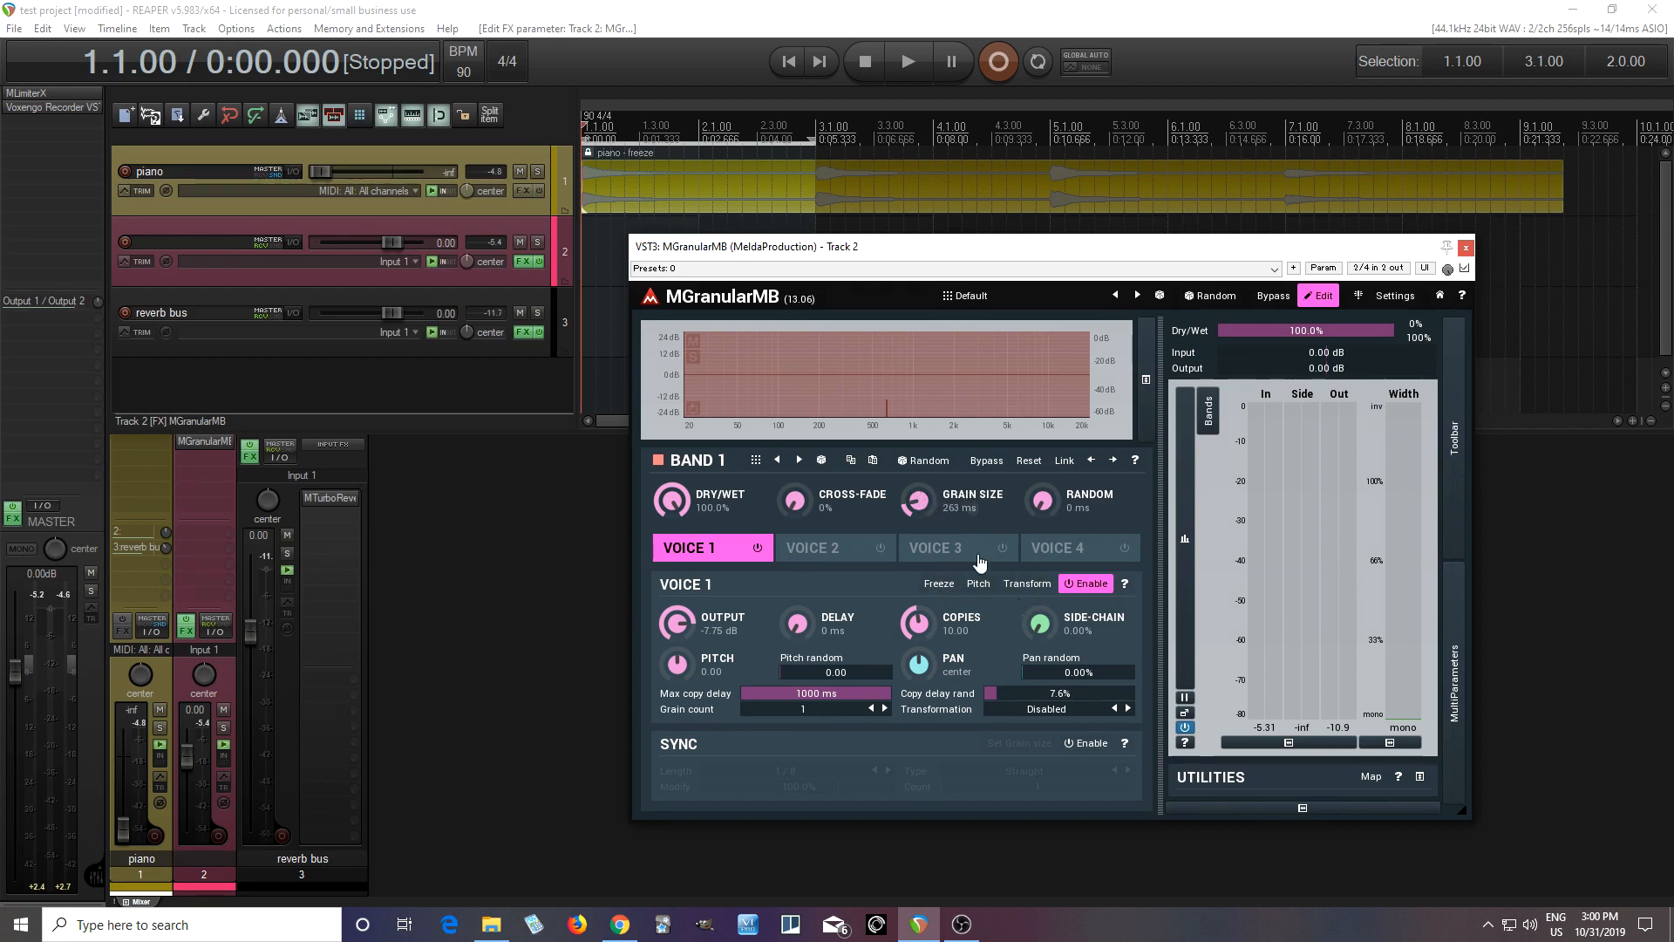
pyautogui.click(905, 73)
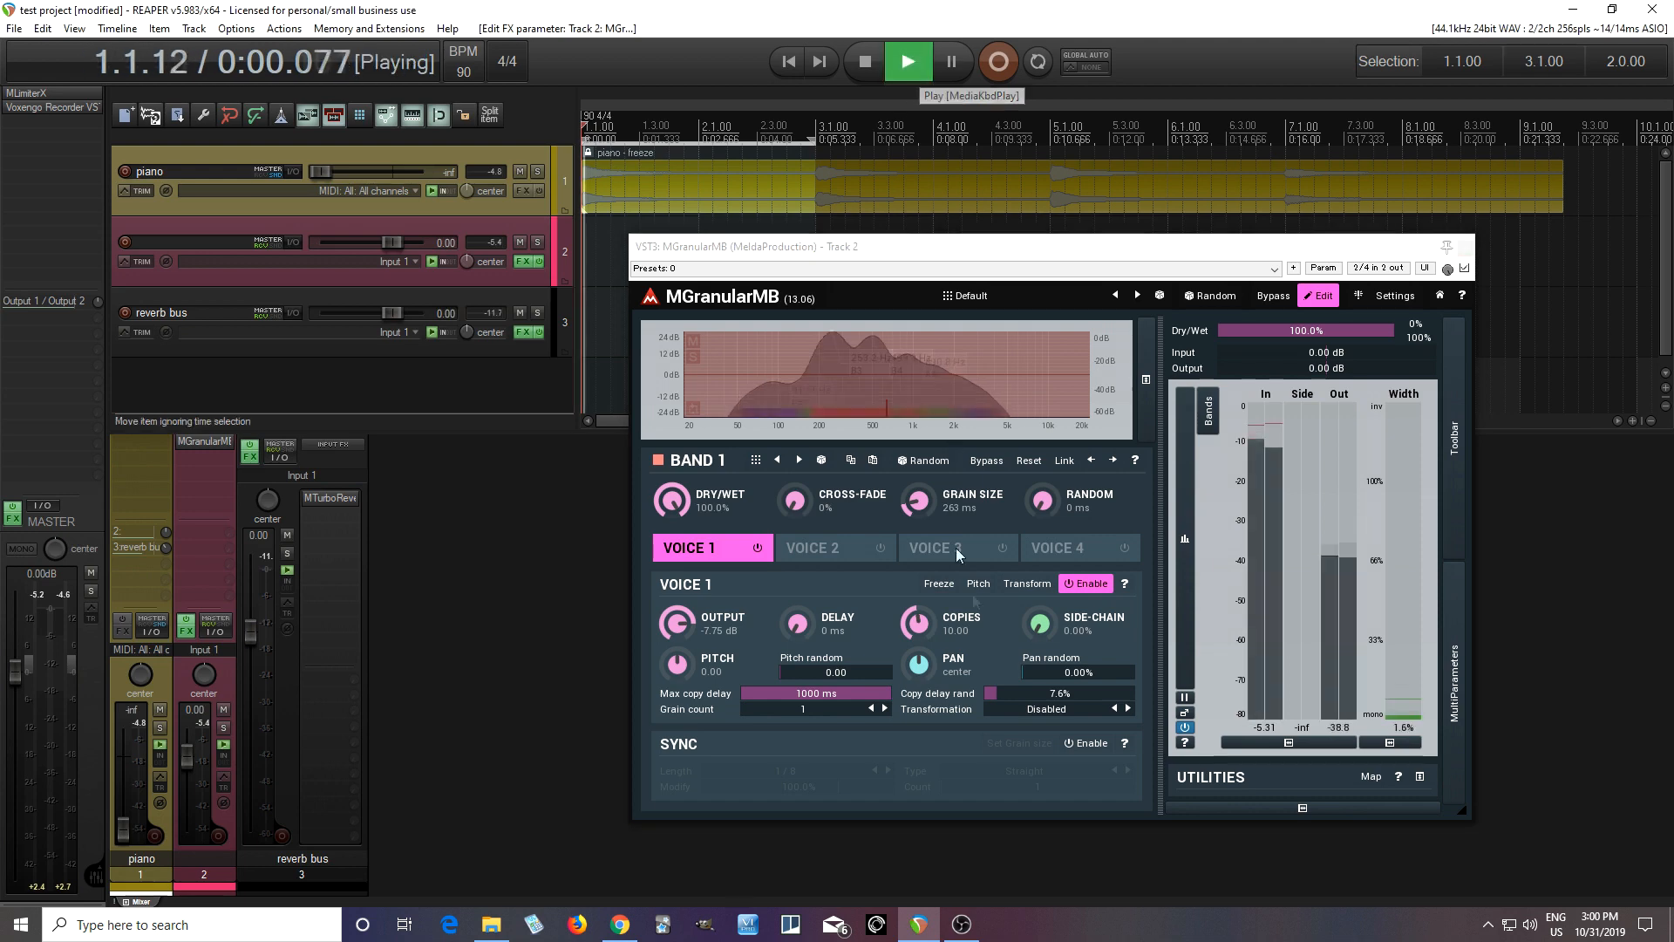
pyautogui.click(936, 587)
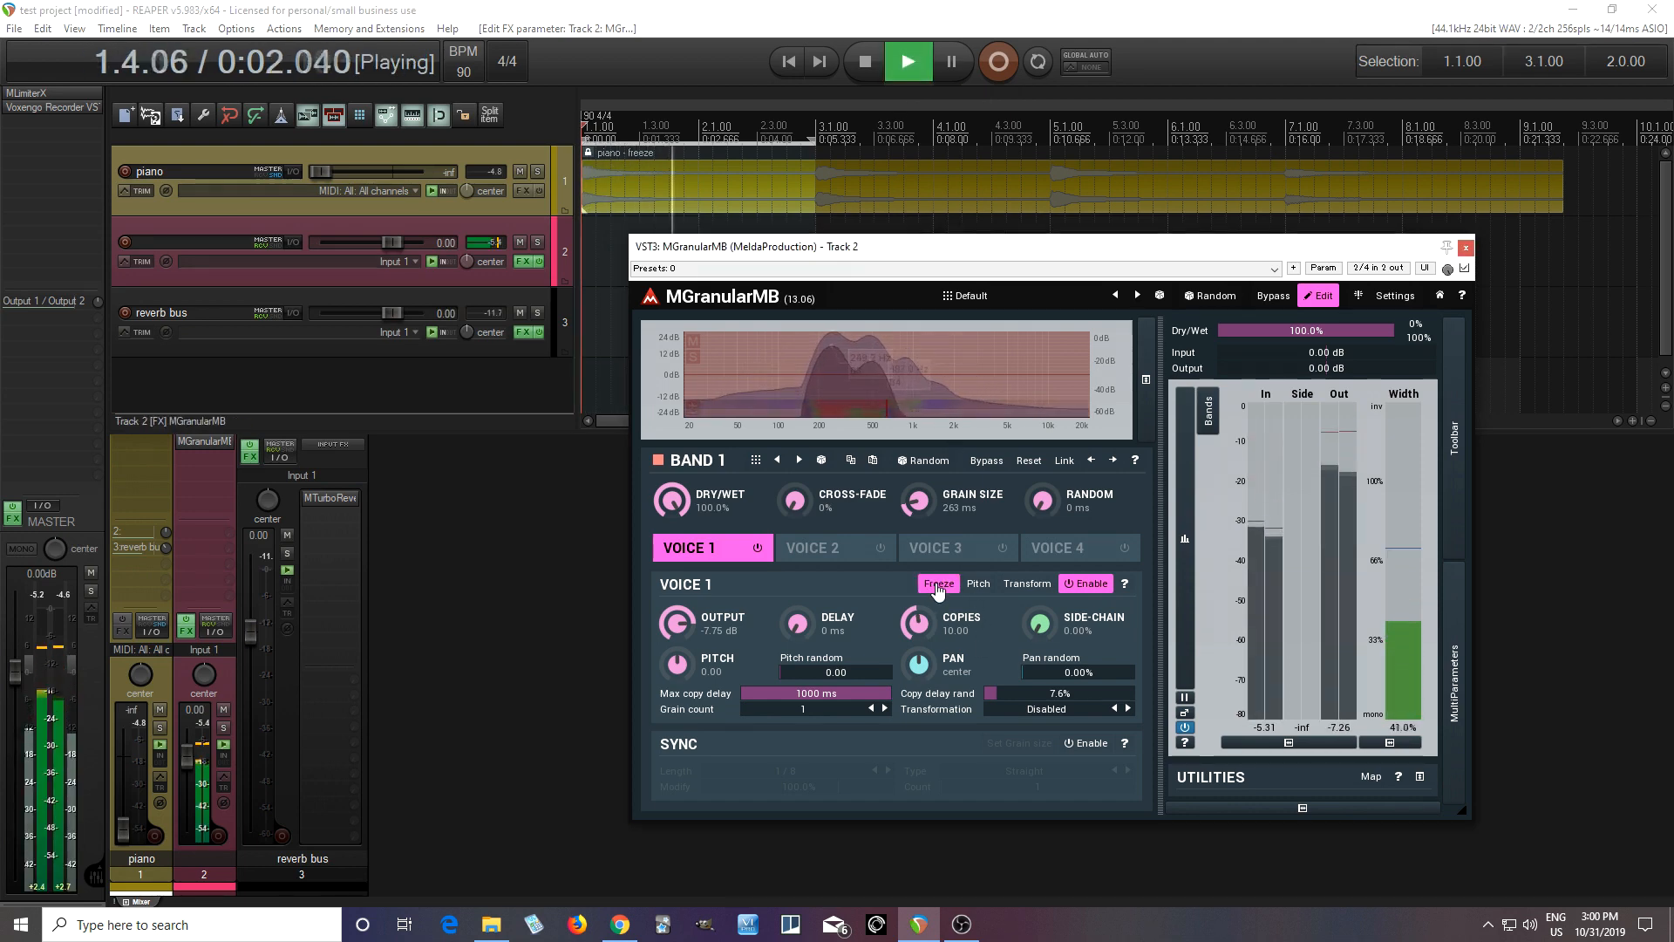
pyautogui.click(865, 61)
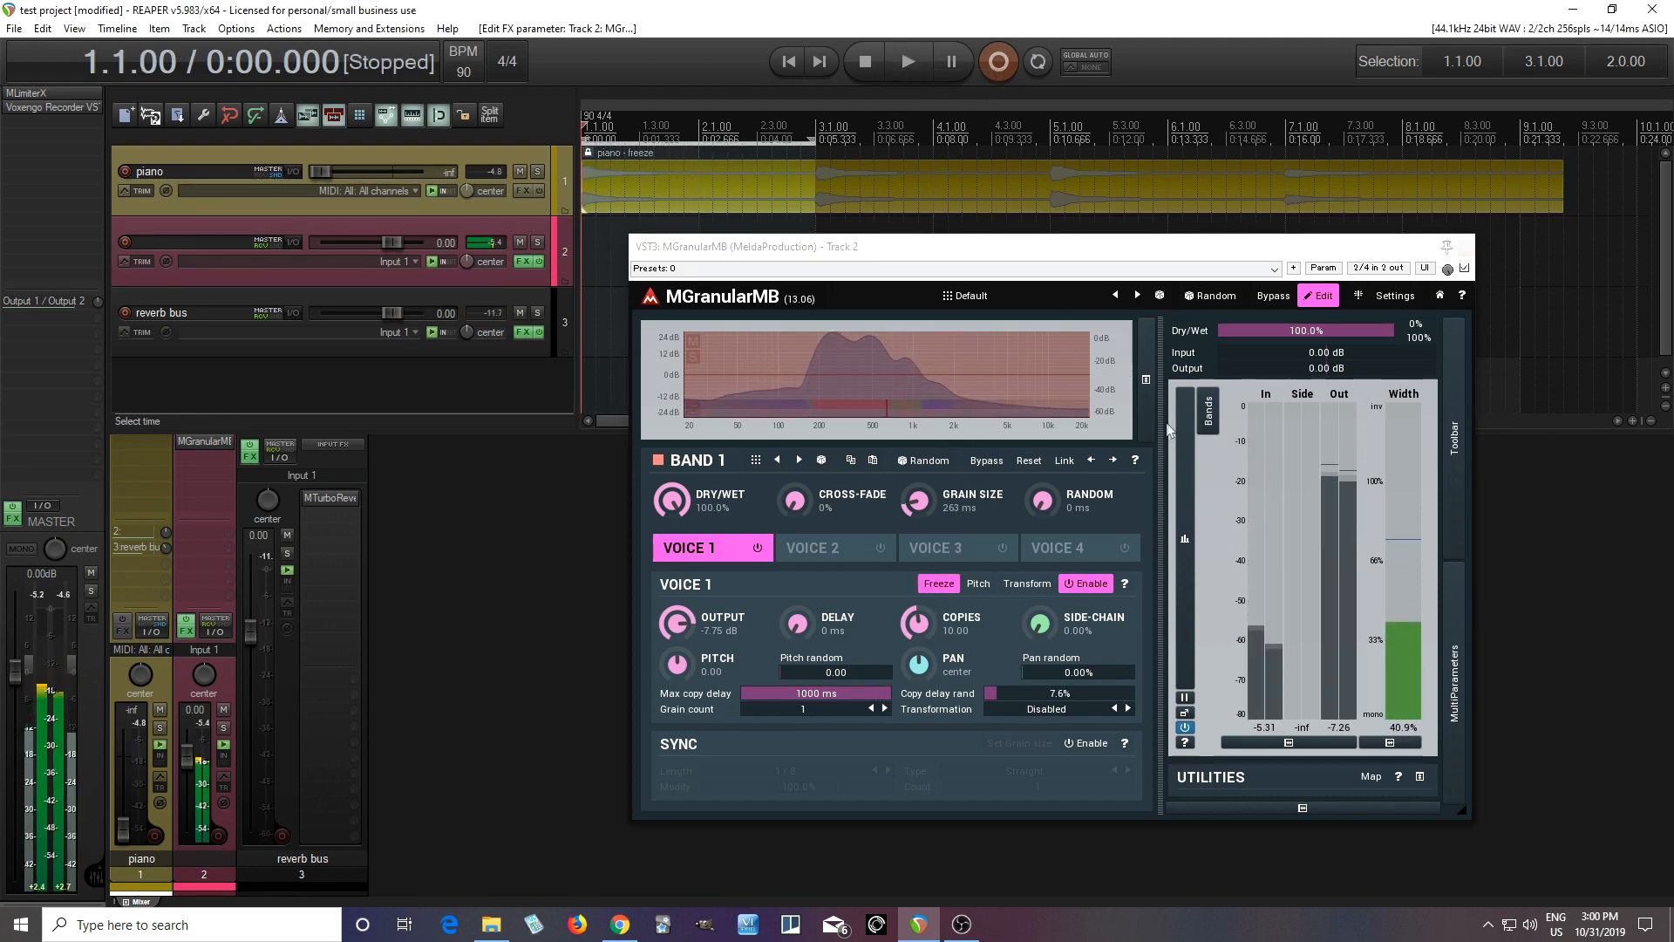
pyautogui.click(940, 584)
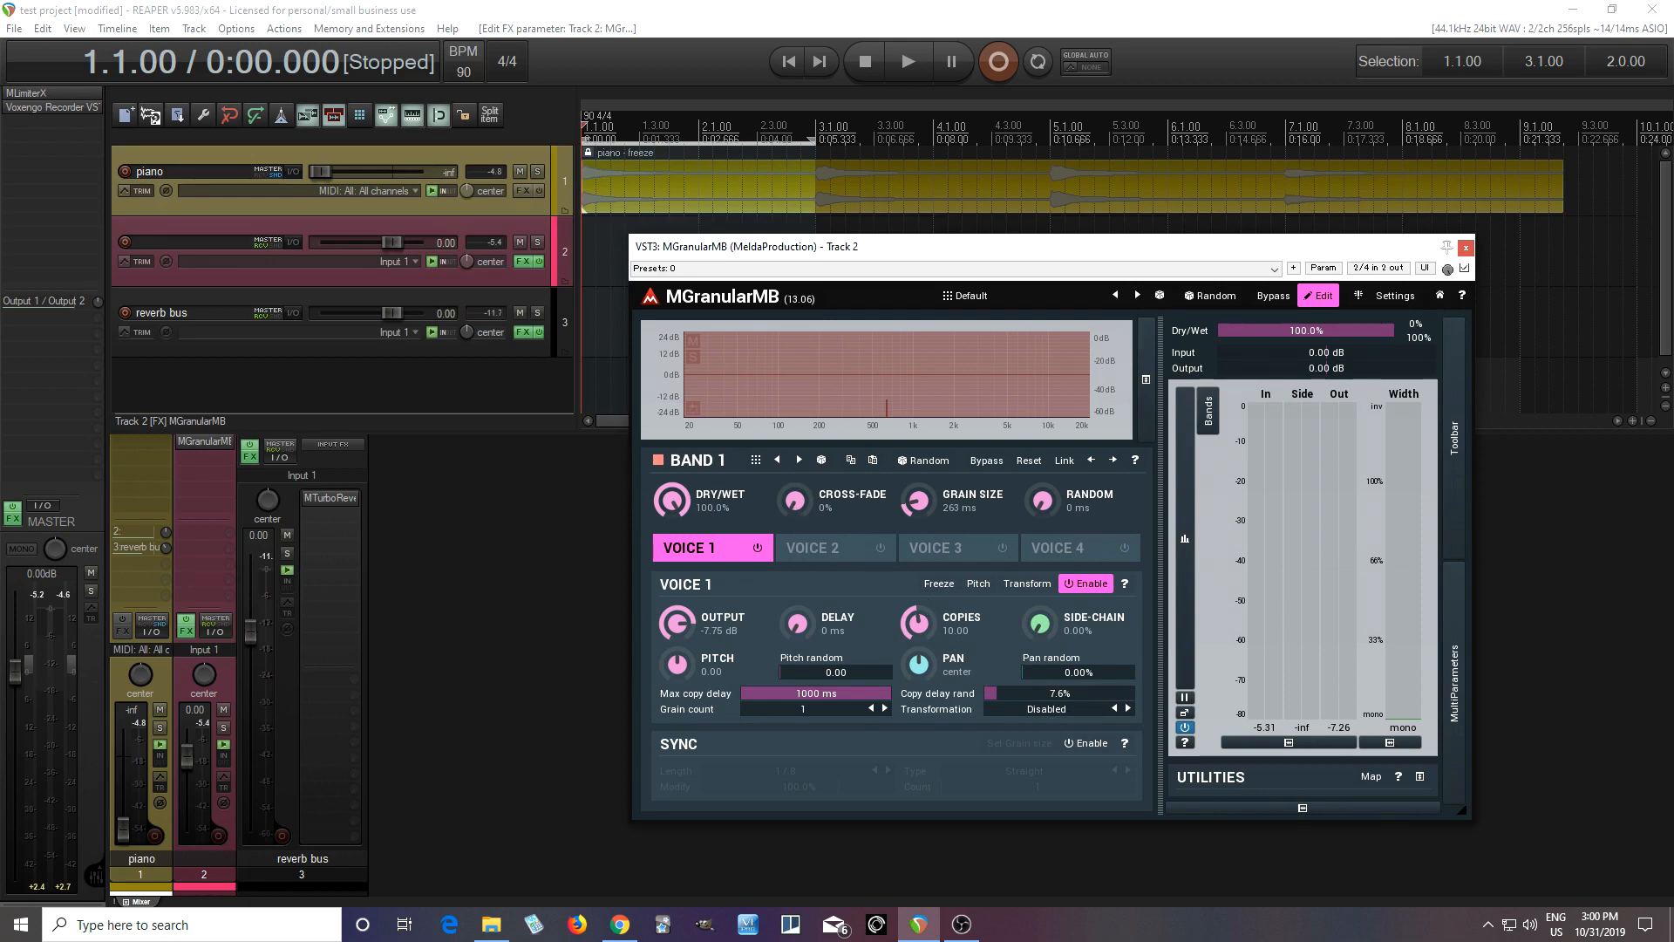
# - Set Band 1's cross-fade to 100% and random to about 31 ms, with Voice 1's grain count at 3
pyautogui.moveTo(792, 499); pyautogui.dragTo(793, 444)
pyautogui.moveTo(1043, 500); pyautogui.dragTo(1043, 497)
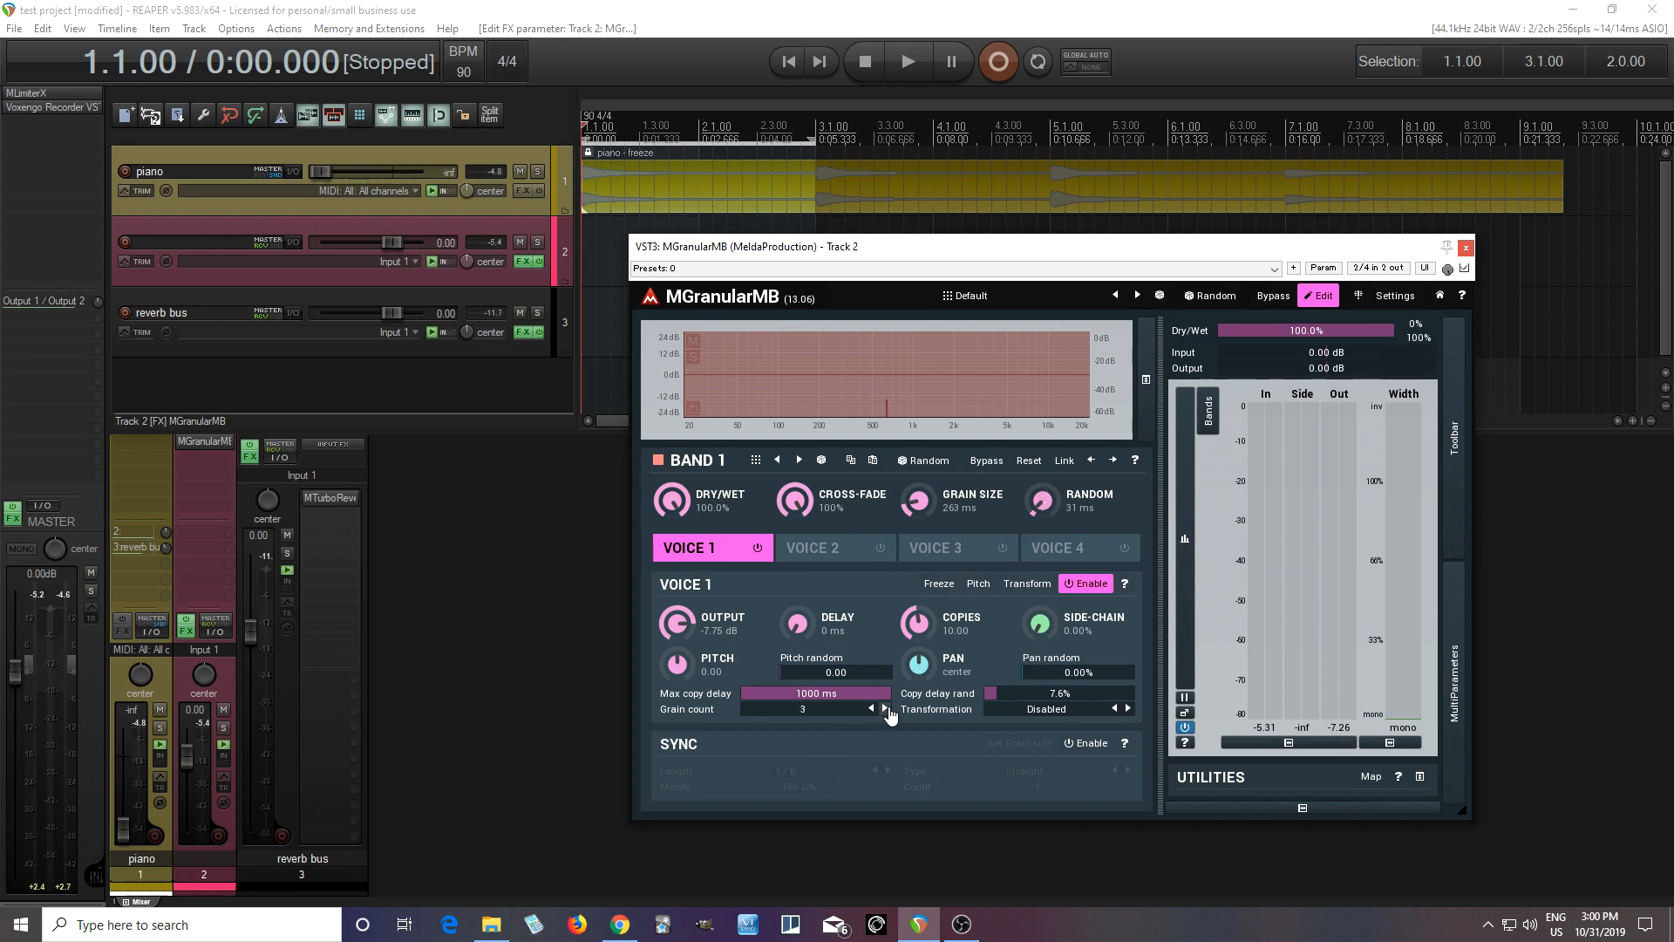
# - Audition the smoothed grains by freezing Voice 1 during playback, and turn Freeze off after stopping
pyautogui.click(919, 54)
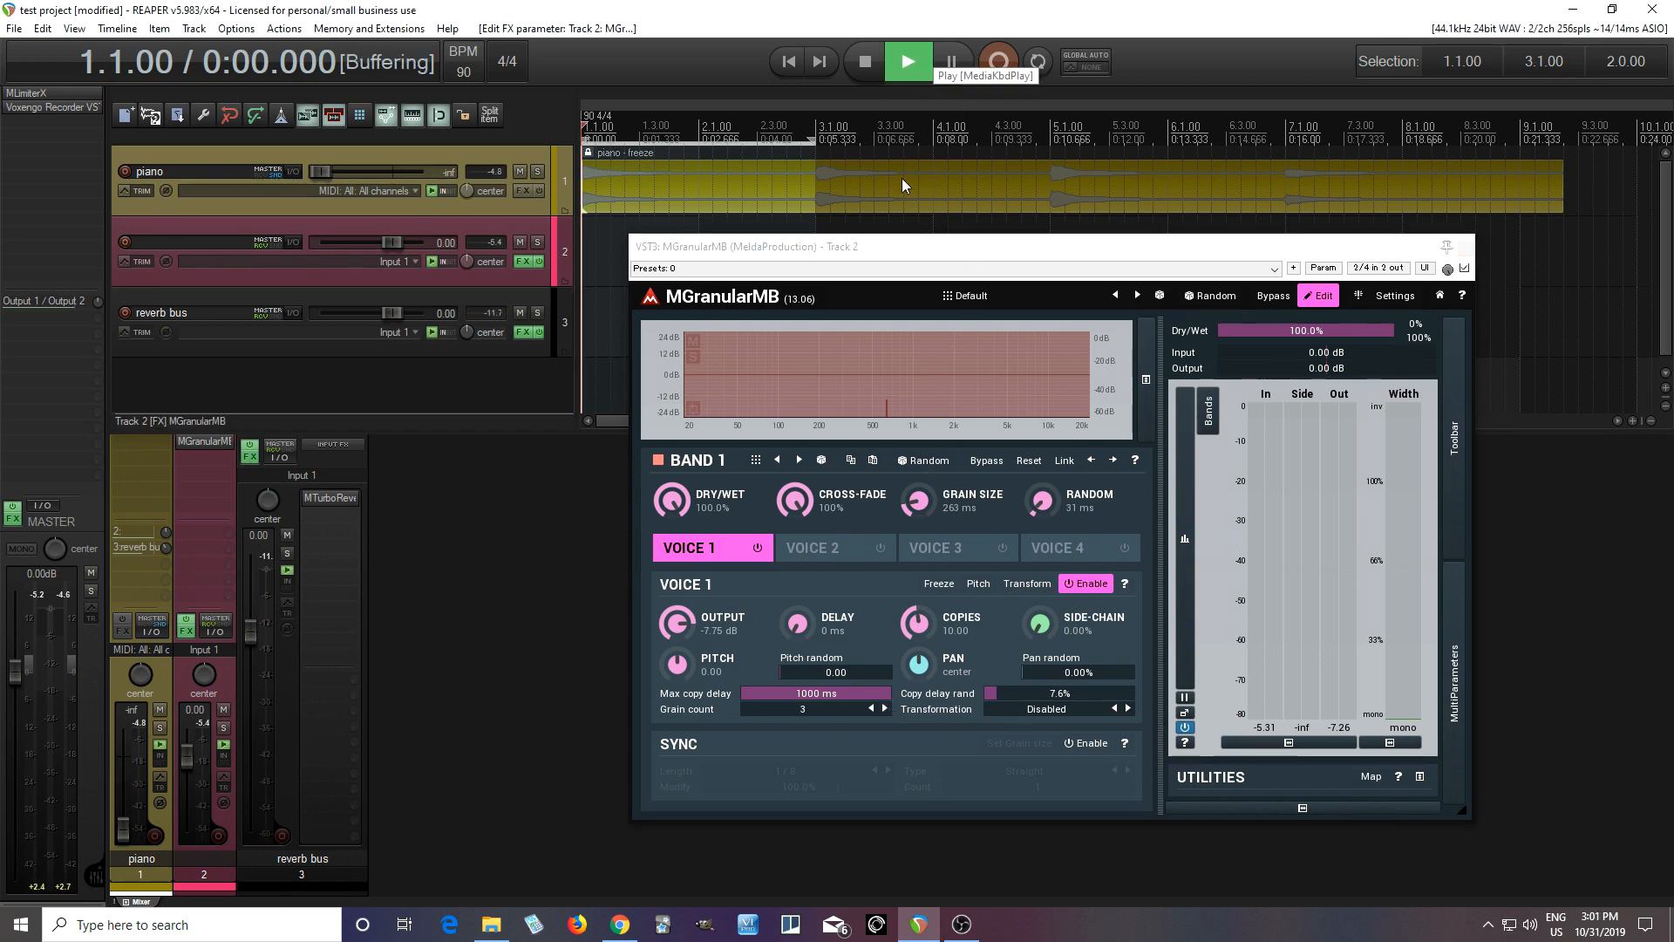
pyautogui.click(936, 587)
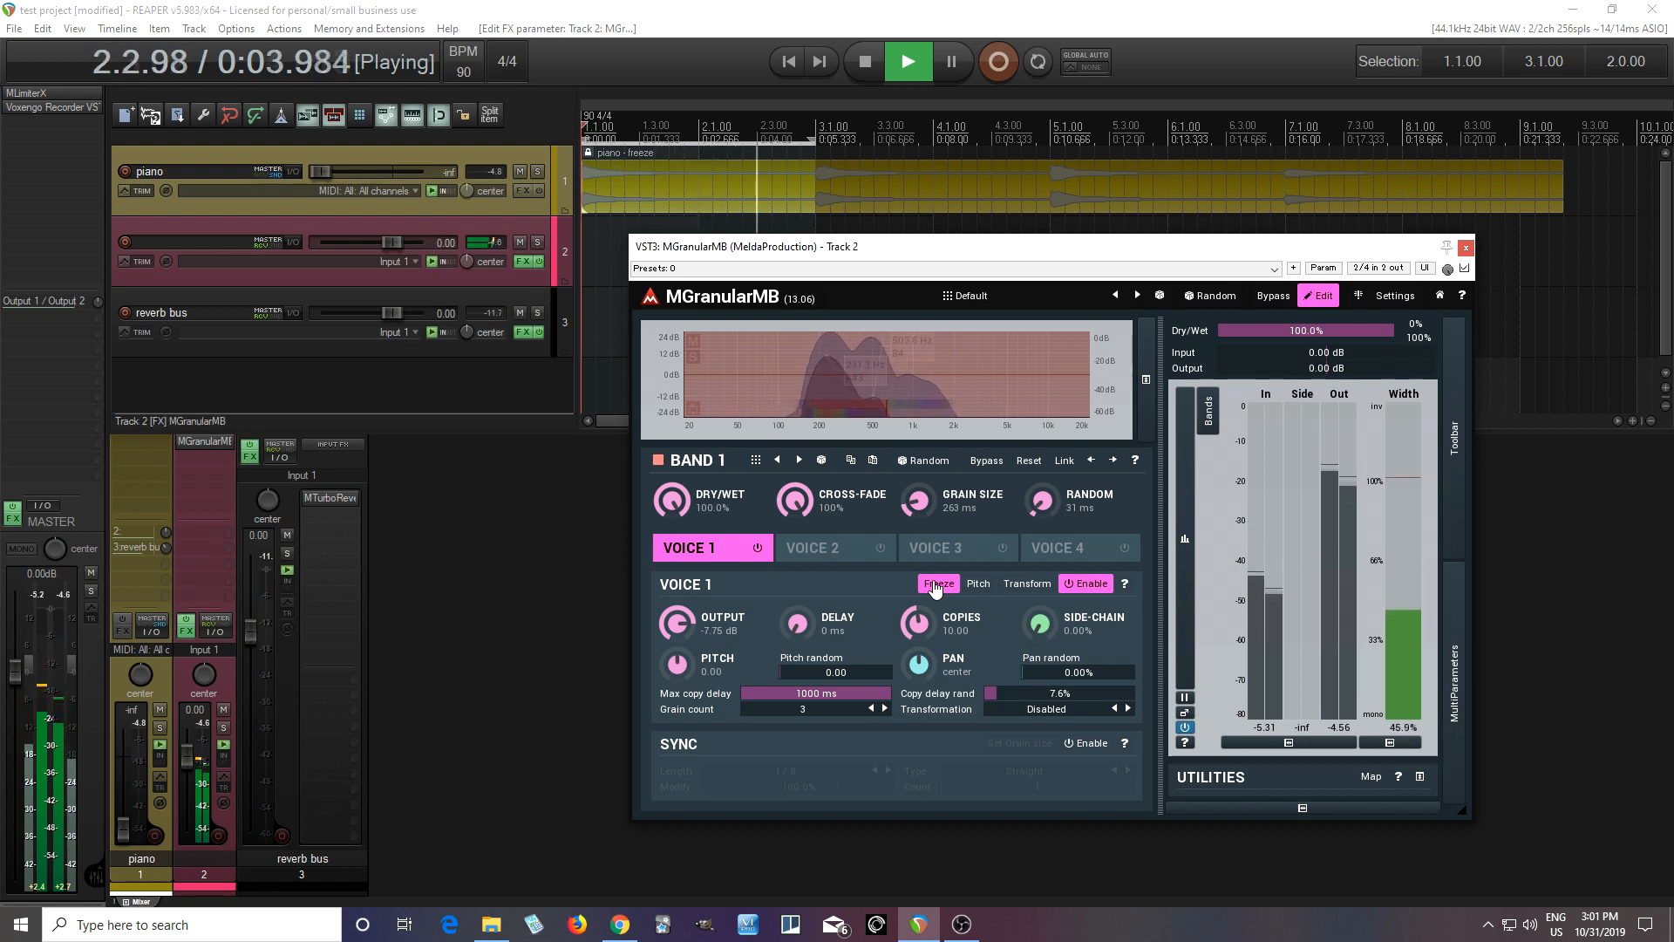
pyautogui.click(868, 61)
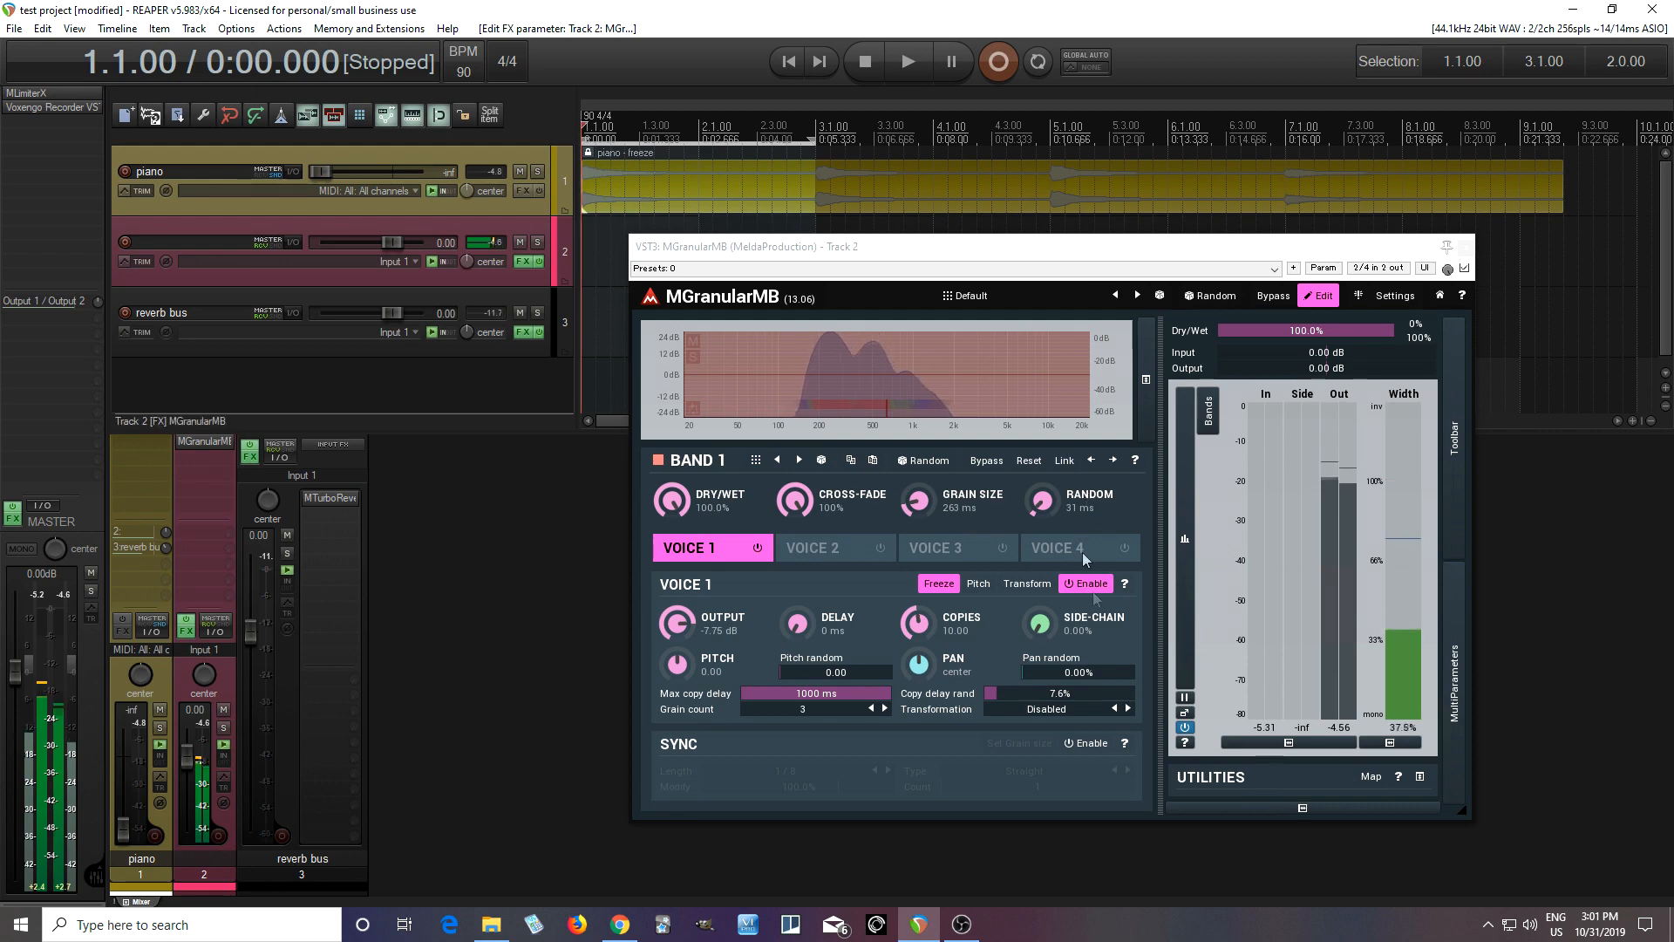
pyautogui.click(945, 588)
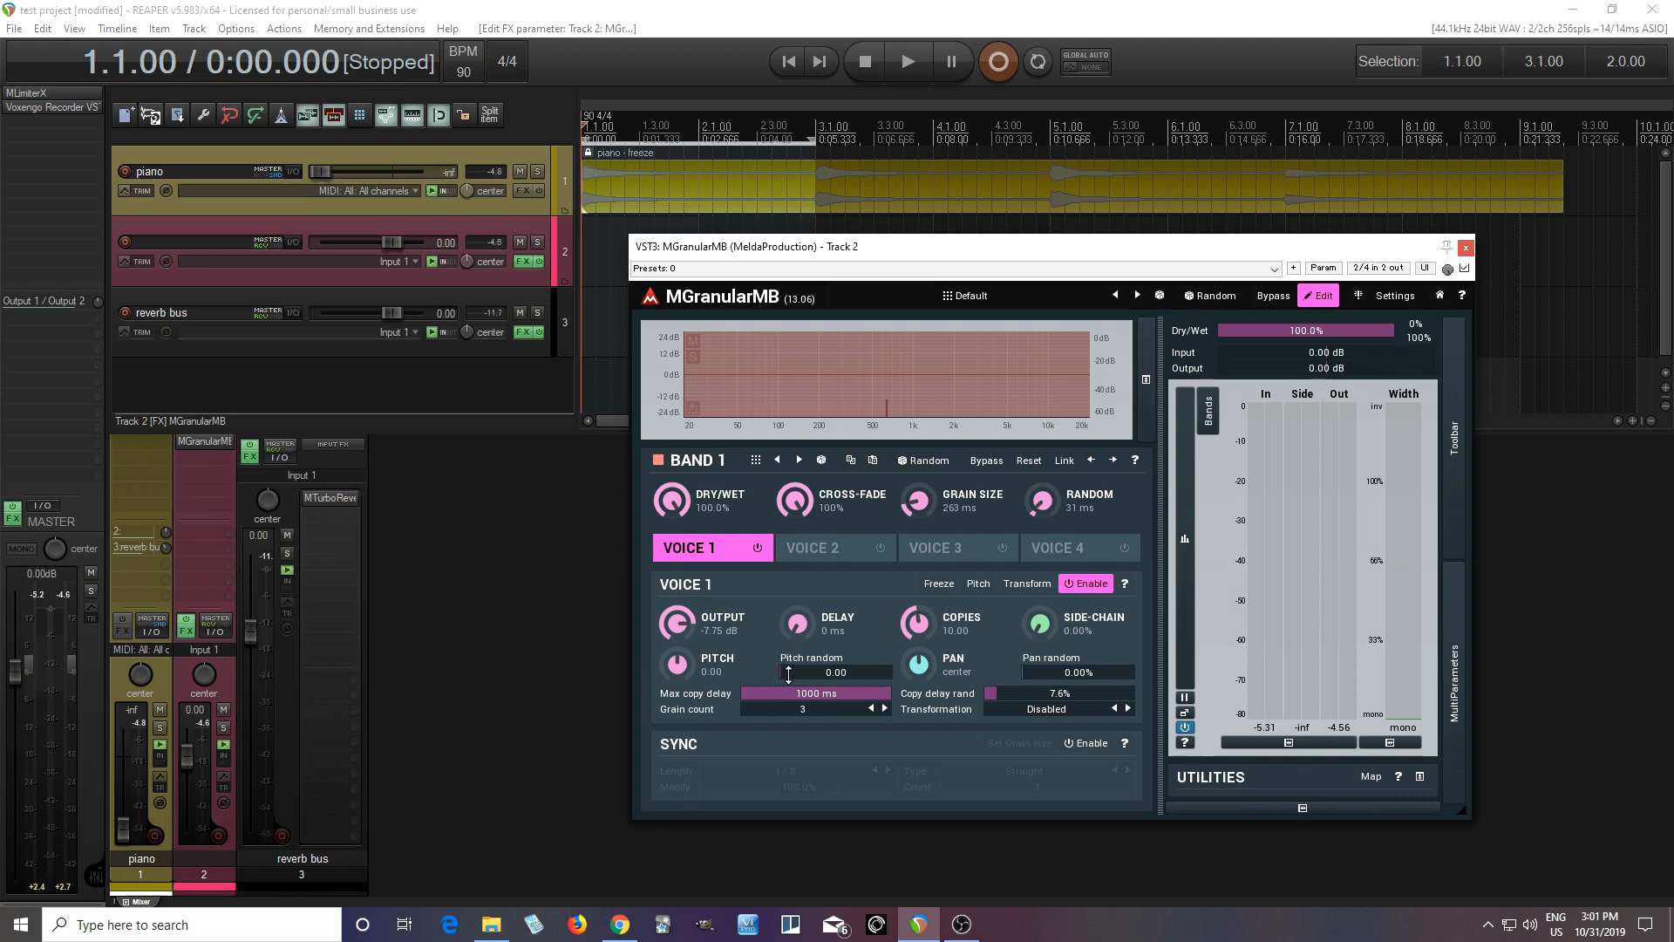
# - Set Voice 1's pitch random to 0.15 and pan random to about 68.8%
pyautogui.doubleClick(794, 671)
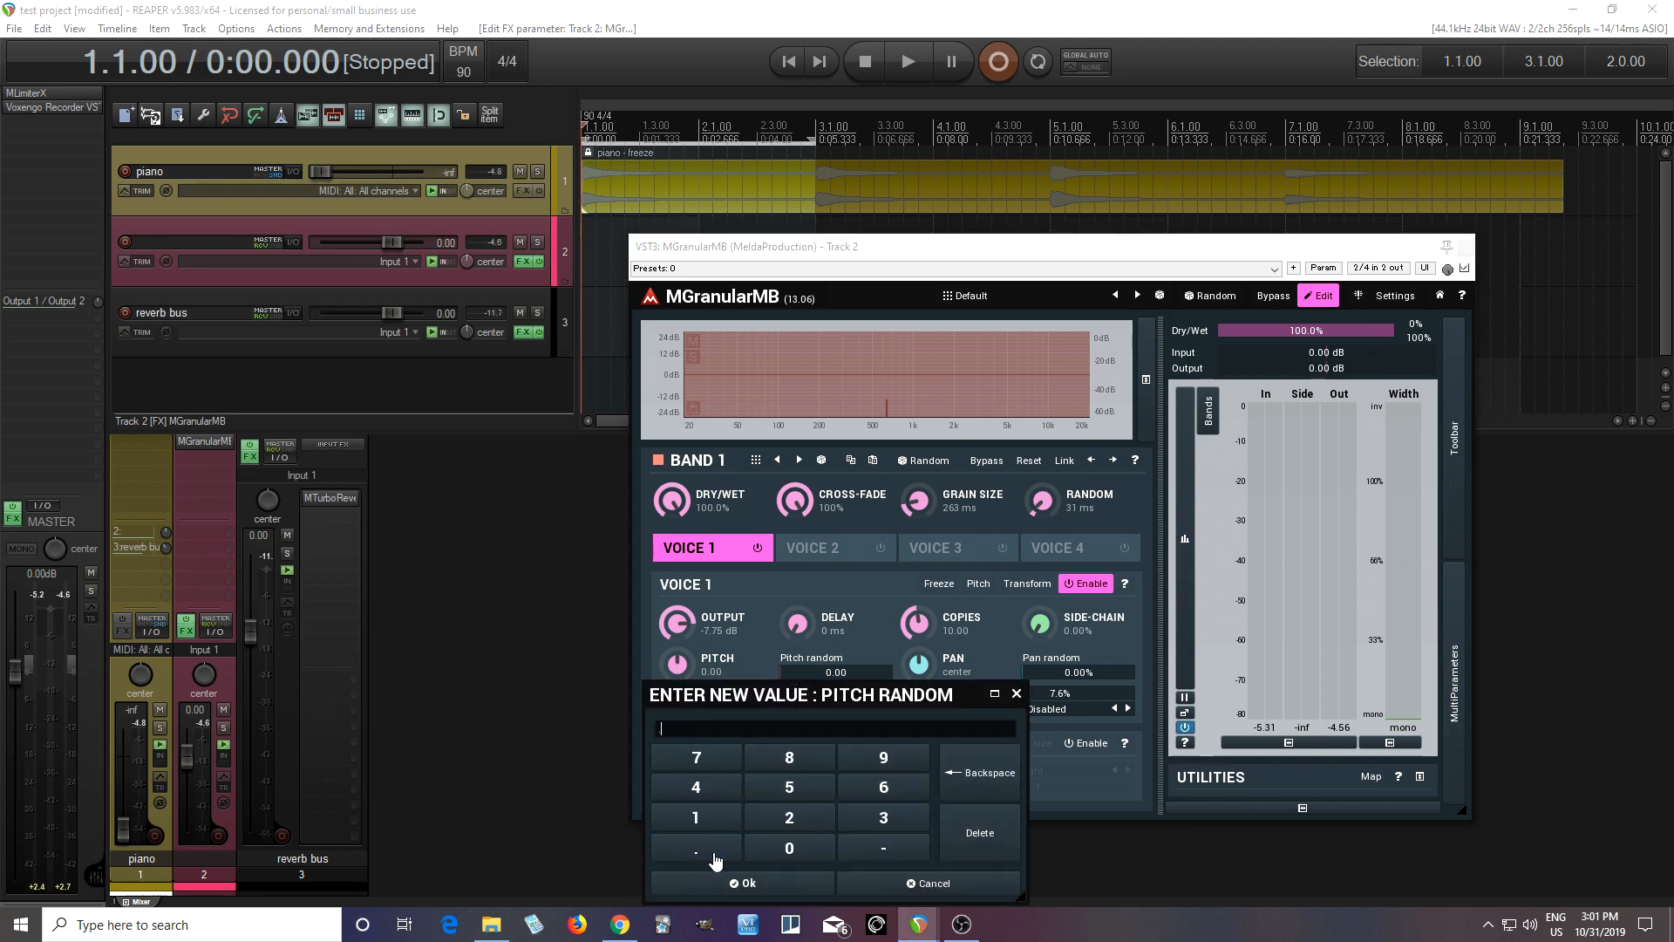
pyautogui.click(755, 799)
pyautogui.click(770, 882)
pyautogui.moveTo(1025, 674); pyautogui.dragTo(1094, 673)
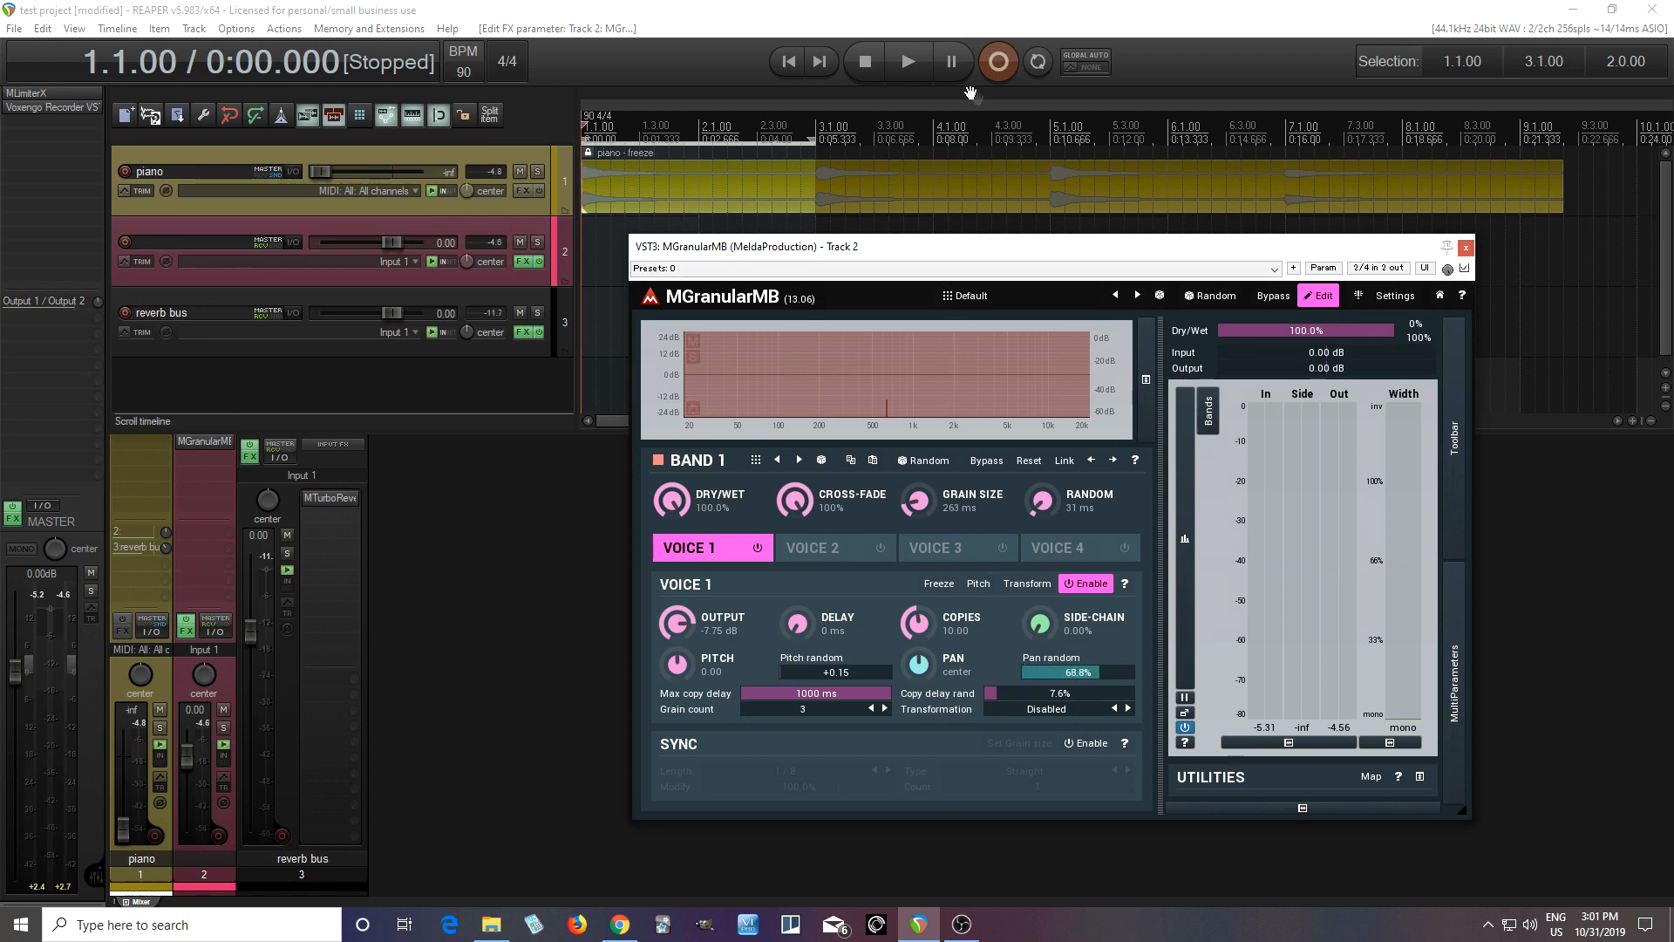
# - Audition Voice 1's randomized grains by freezing them during playback, and turn Freeze off after stopping
pyautogui.click(910, 61)
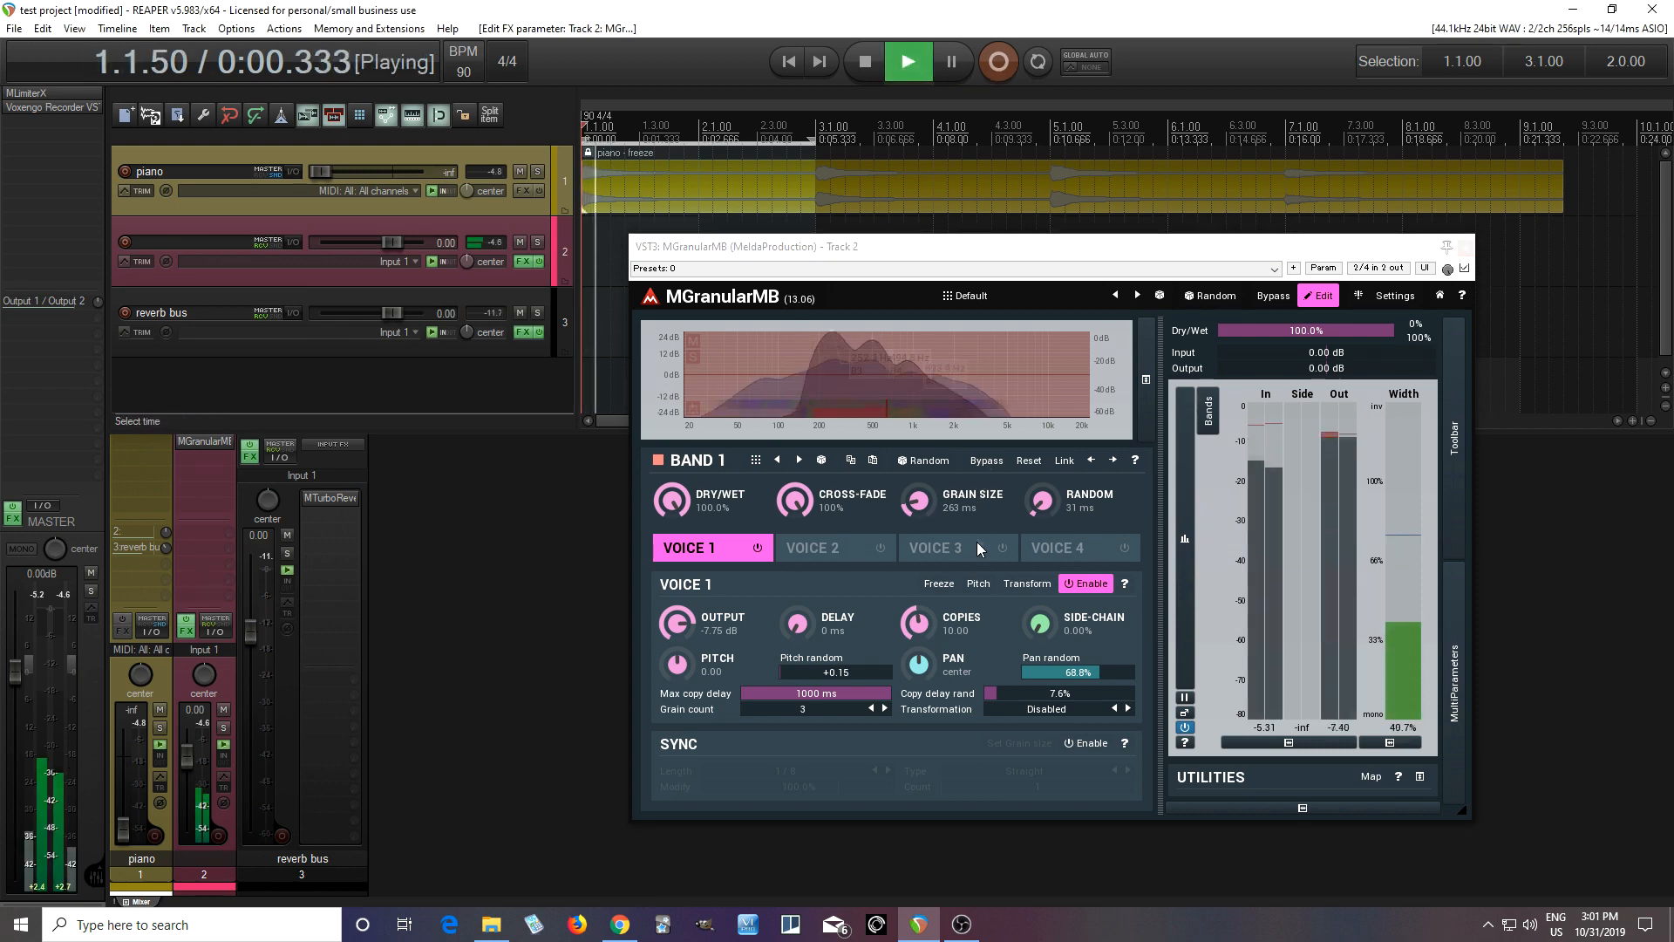
pyautogui.click(940, 584)
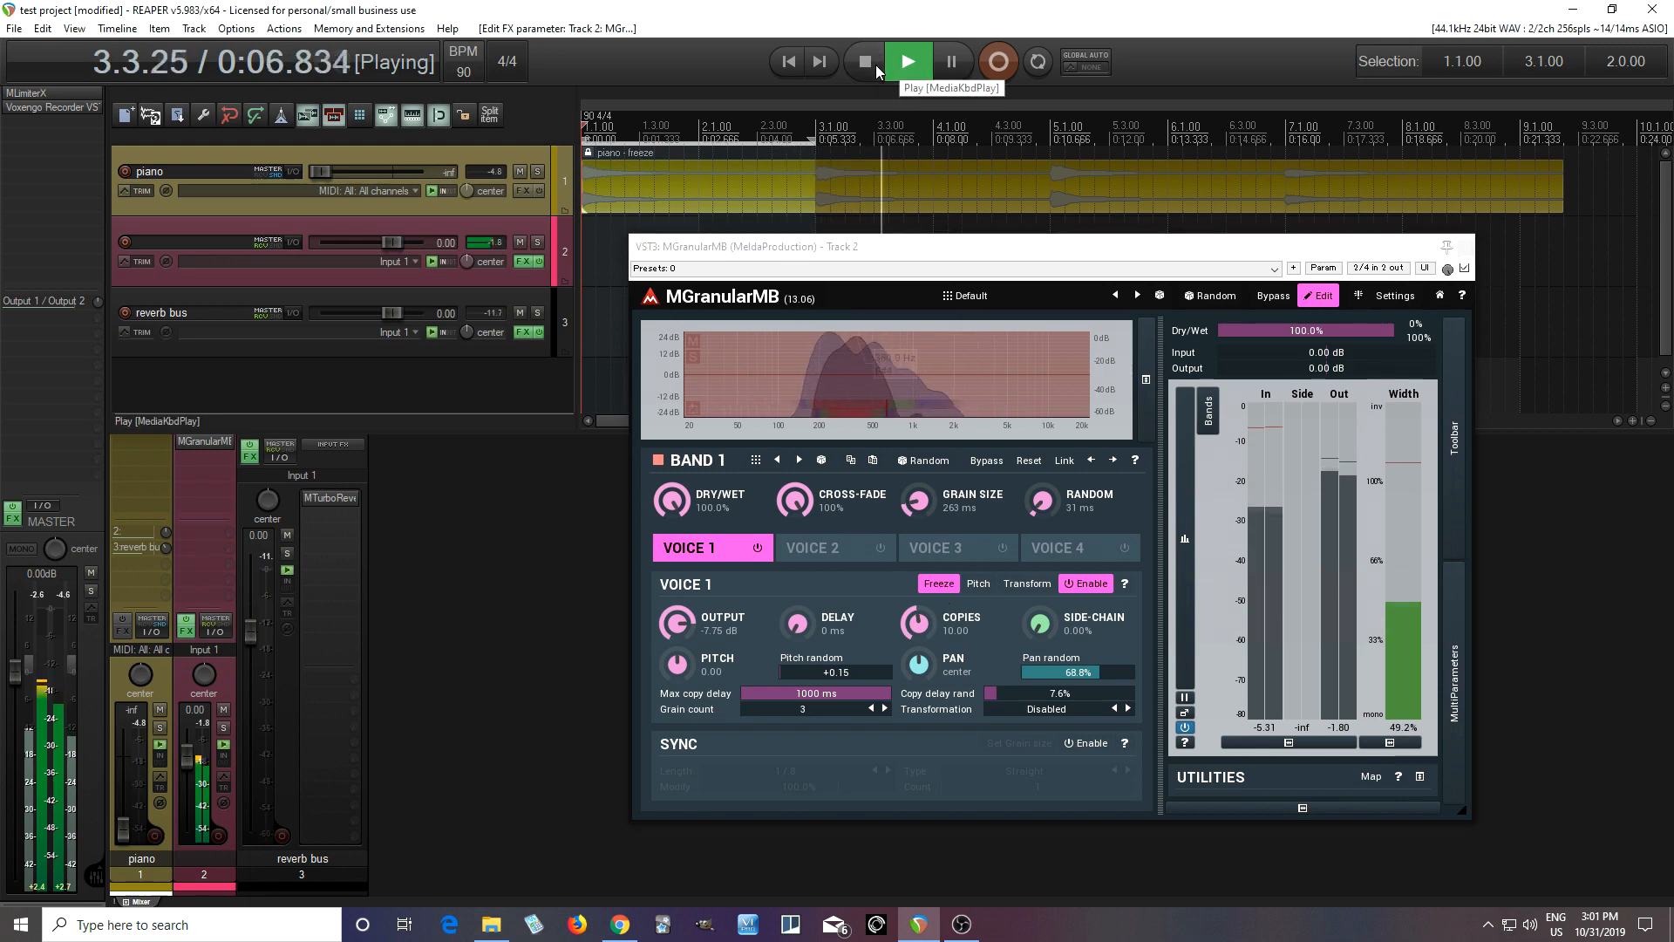
pyautogui.click(871, 65)
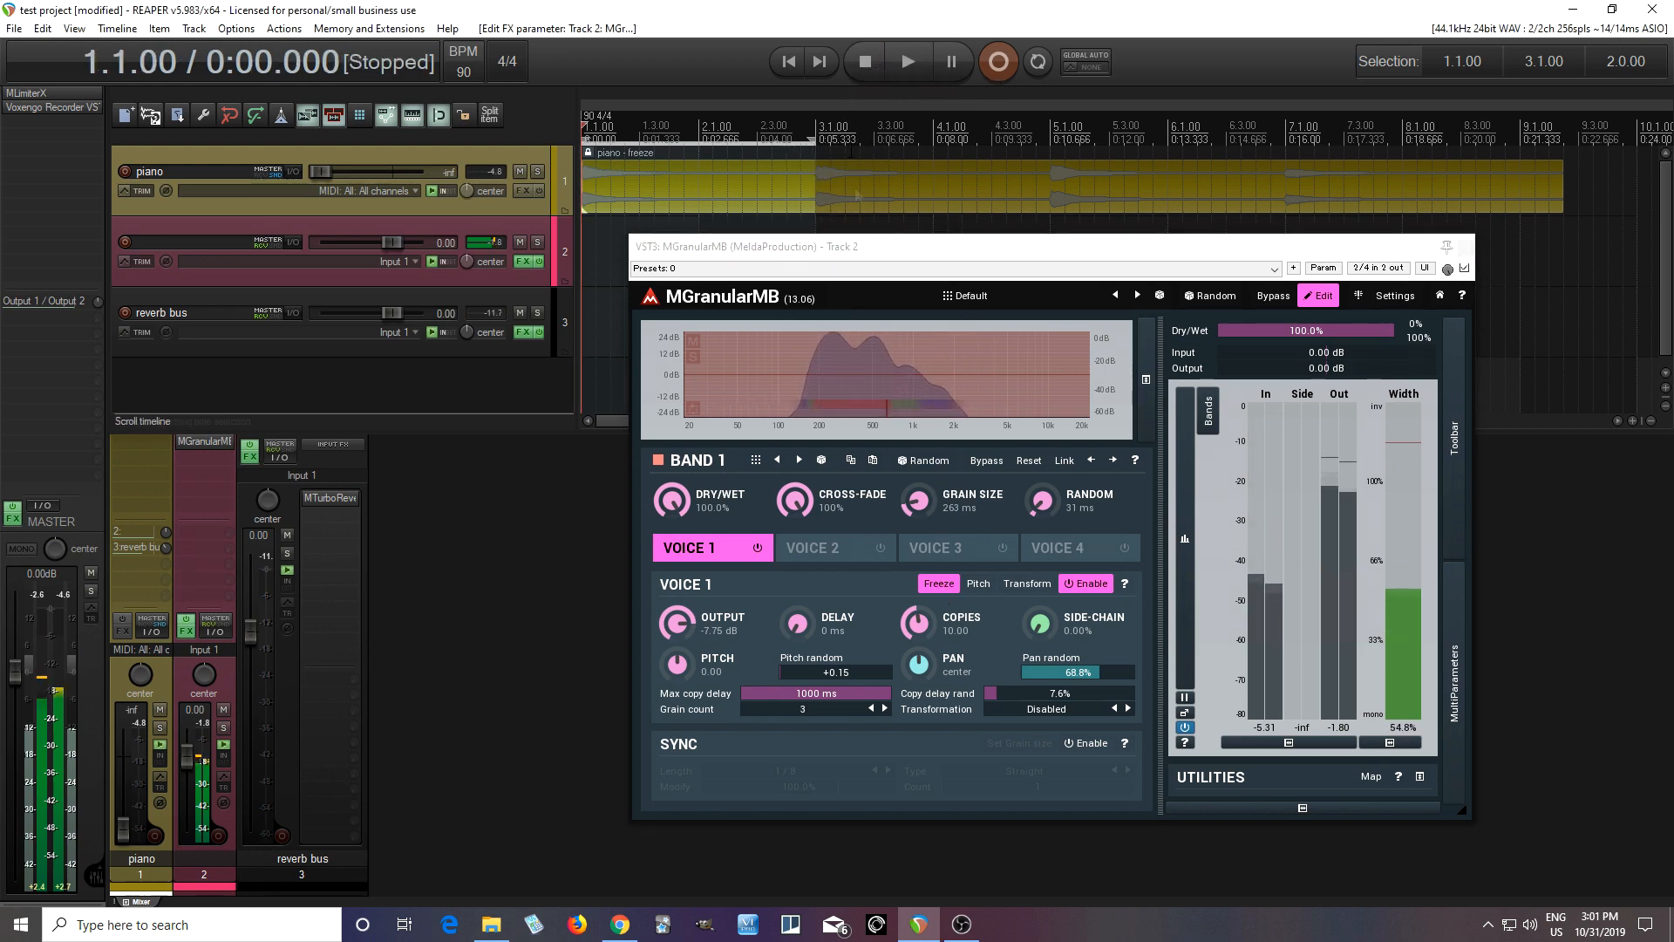
pyautogui.click(944, 584)
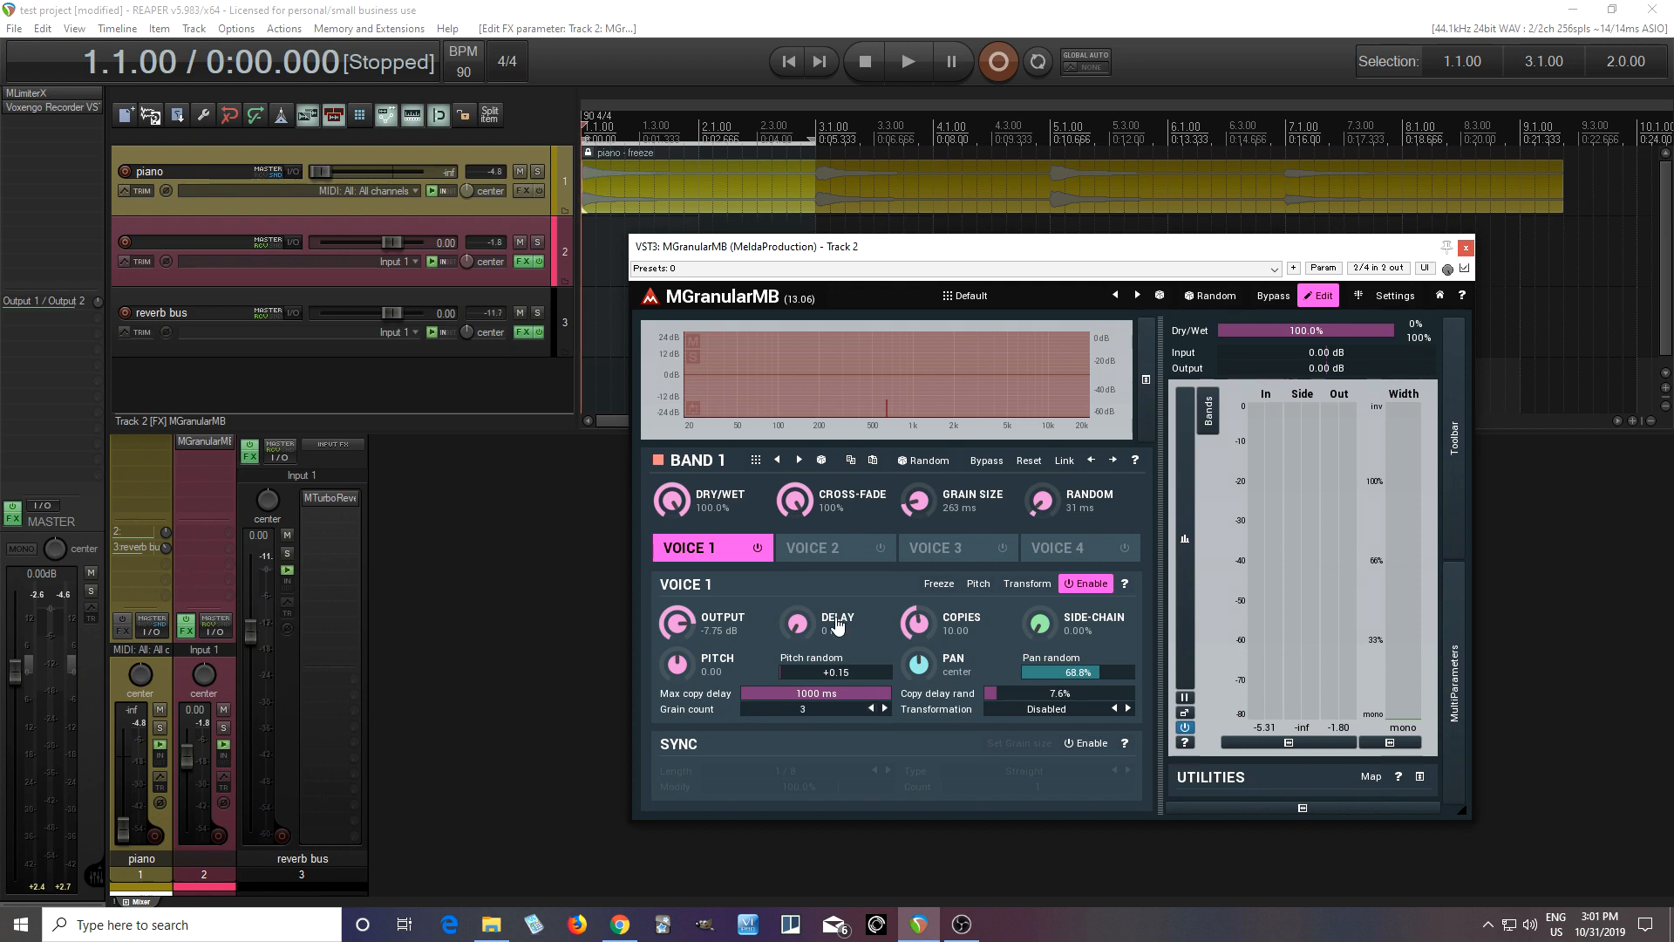
# - Disable Voice 1 and set Voice 2's output to about -14.9 dB, copies 8.22, max copy delay 1000 ms, copy delay random 12.4% and pan random 76%
pyautogui.click(760, 548)
pyautogui.click(792, 556)
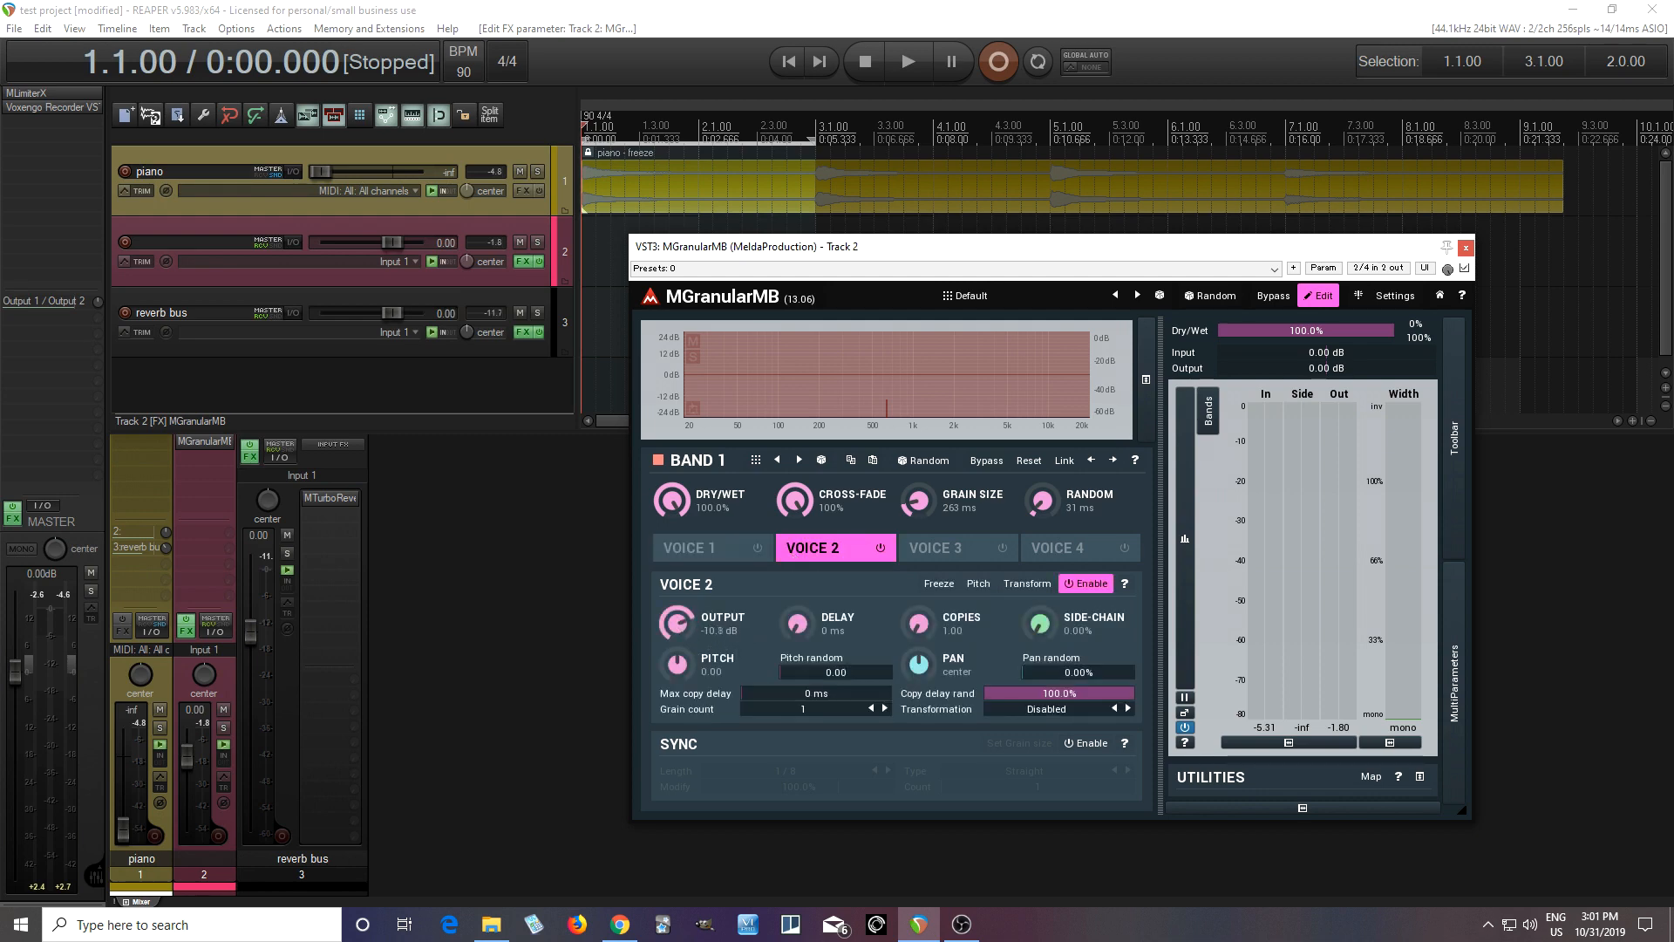
pyautogui.moveTo(917, 624); pyautogui.dragTo(917, 575)
pyautogui.moveTo(851, 693); pyautogui.dragTo(1074, 615)
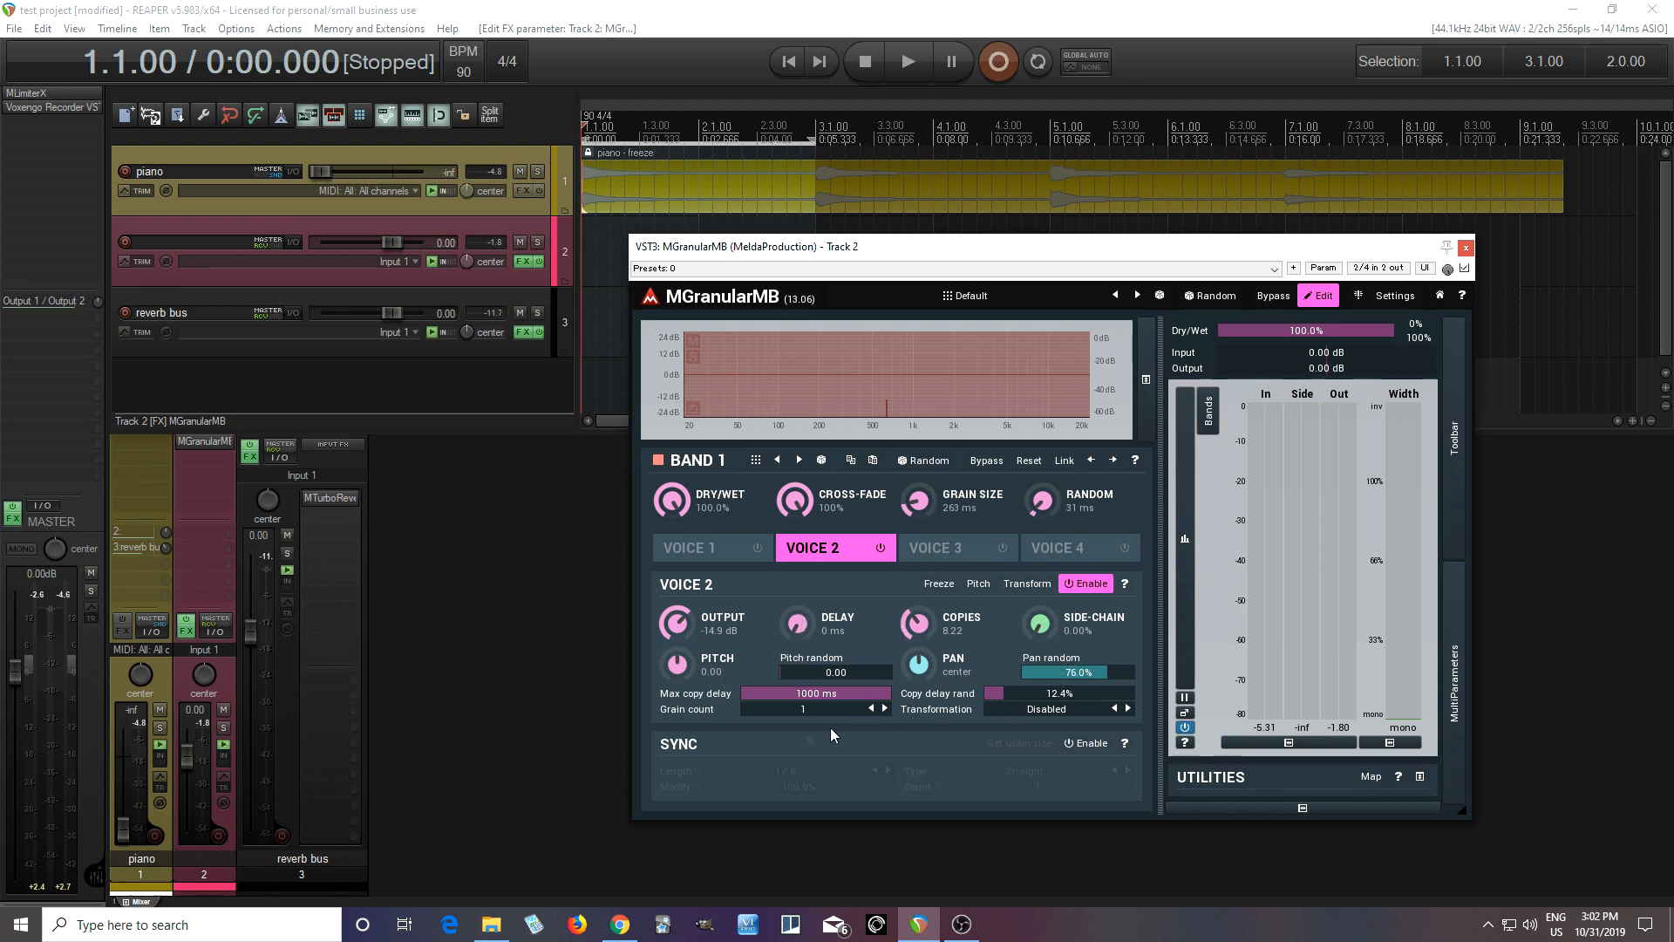
# - Set Voice 2's grain count to 3, pitch to +12 and pitch random to about 0.19
pyautogui.click(885, 709)
pyautogui.doubleClick(677, 665)
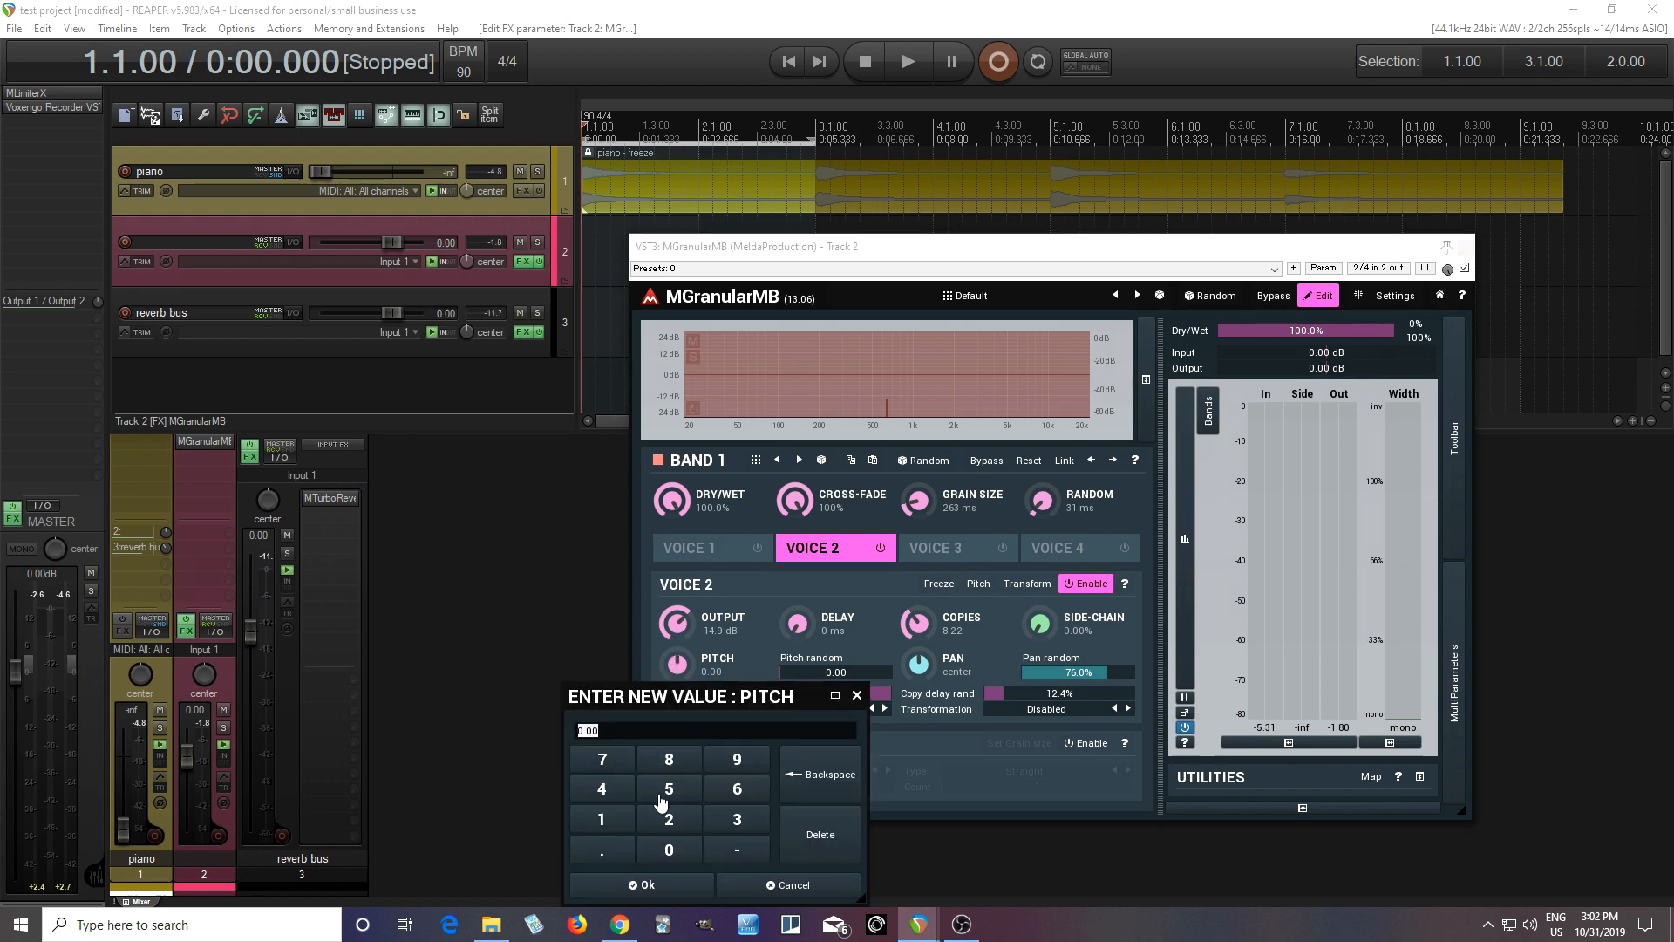
pyautogui.click(602, 819)
pyautogui.click(668, 819)
pyautogui.click(674, 902)
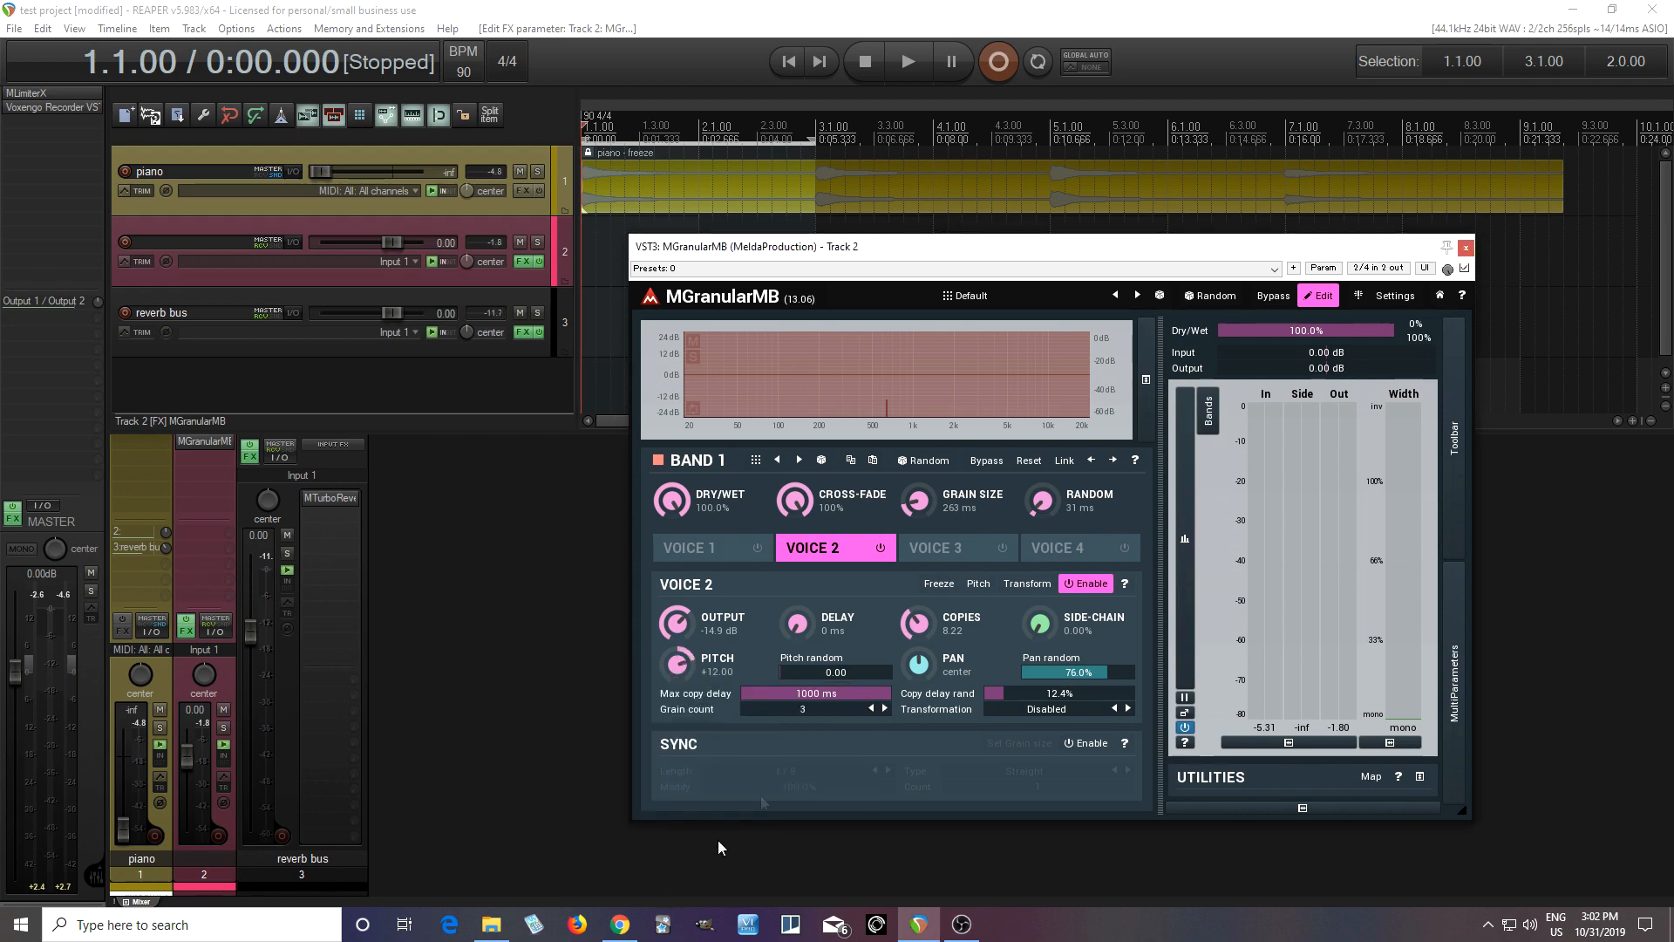
pyautogui.moveTo(804, 673); pyautogui.dragTo(804, 669)
pyautogui.doubleClick(804, 670)
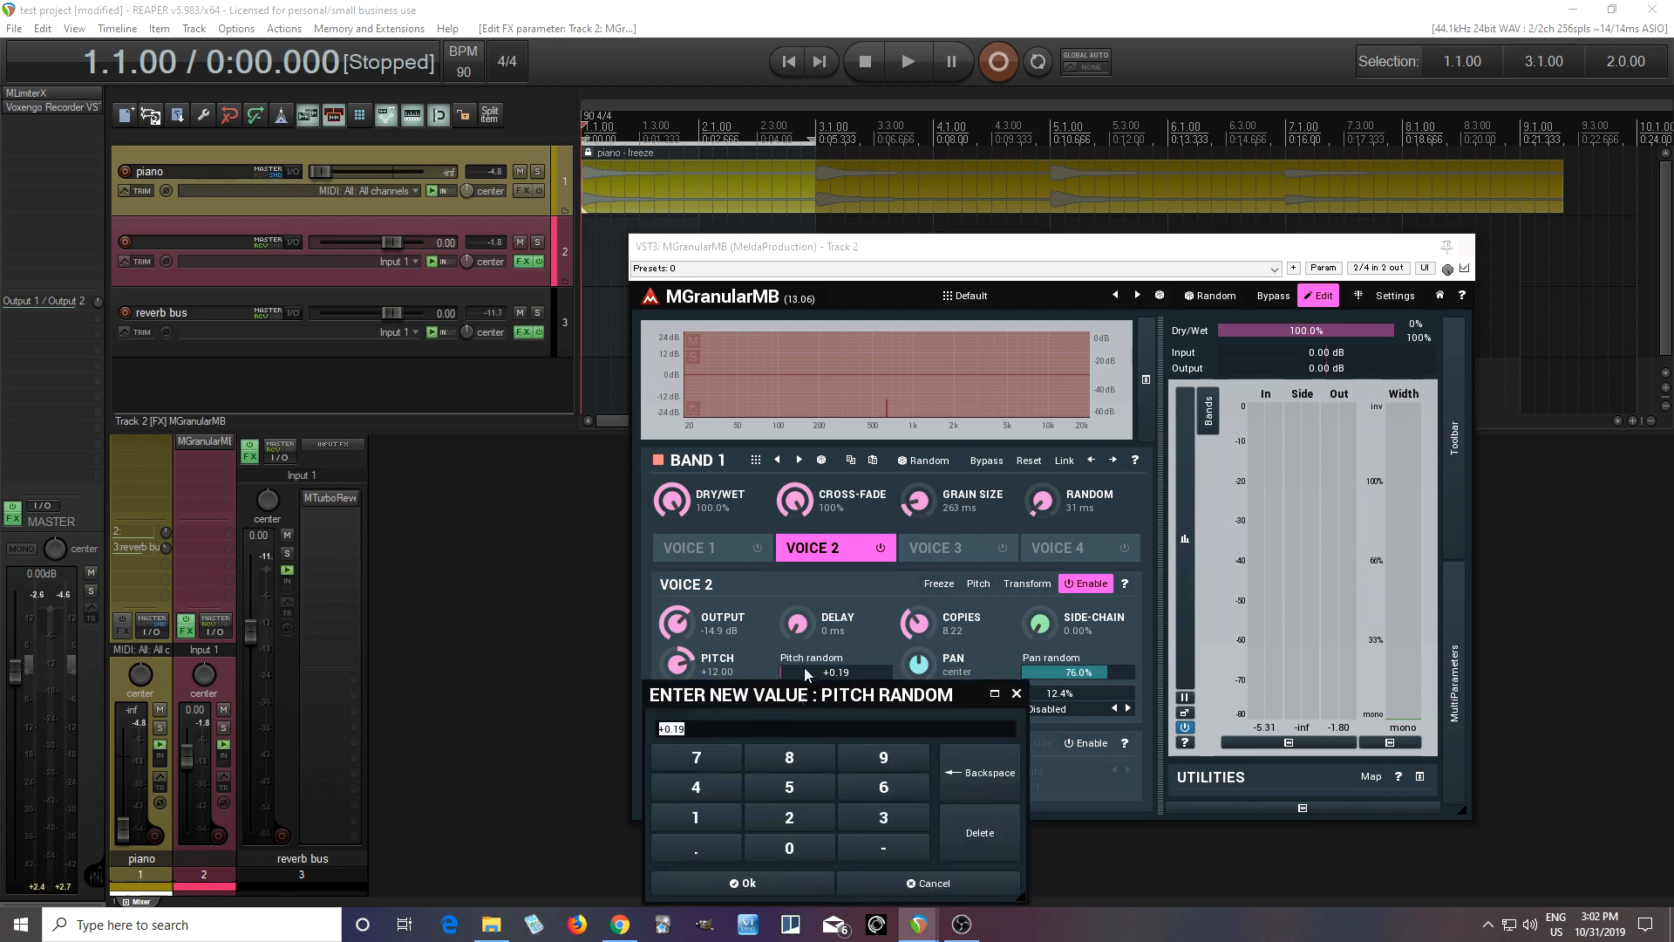
pyautogui.click(854, 652)
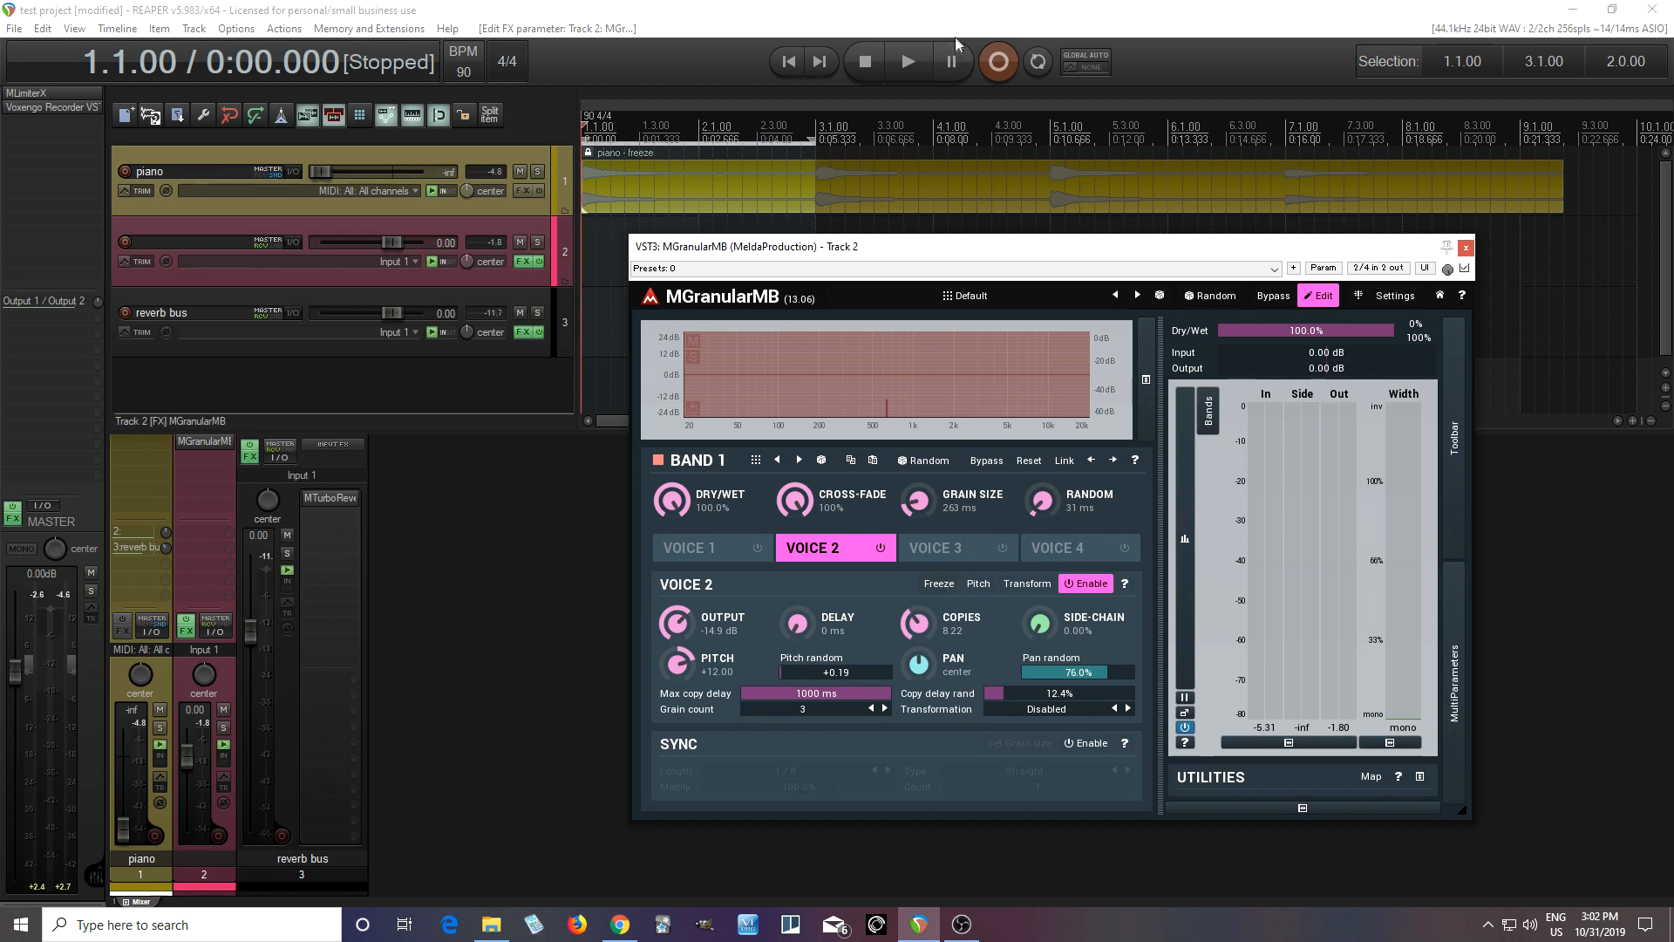
# - Audition Voice 2 with Freeze engaged, raise its output to about -7.93 dB, and turn Freeze off after stopping
pyautogui.press('space')
pyautogui.click(940, 588)
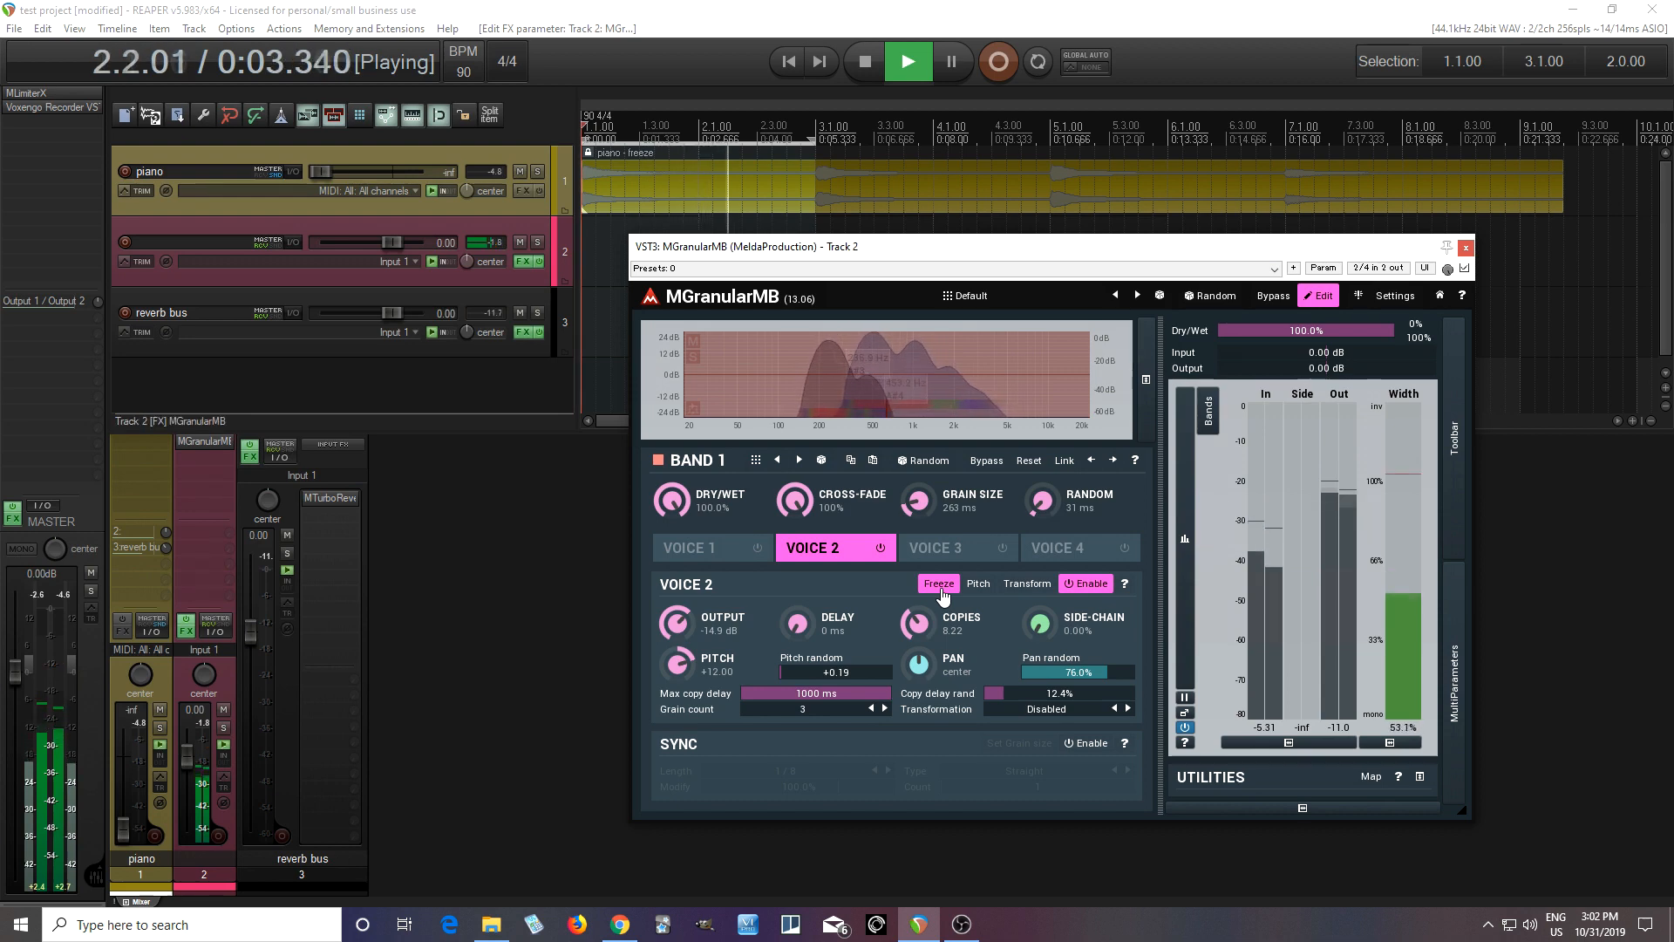
pyautogui.moveTo(678, 625); pyautogui.dragTo(679, 595)
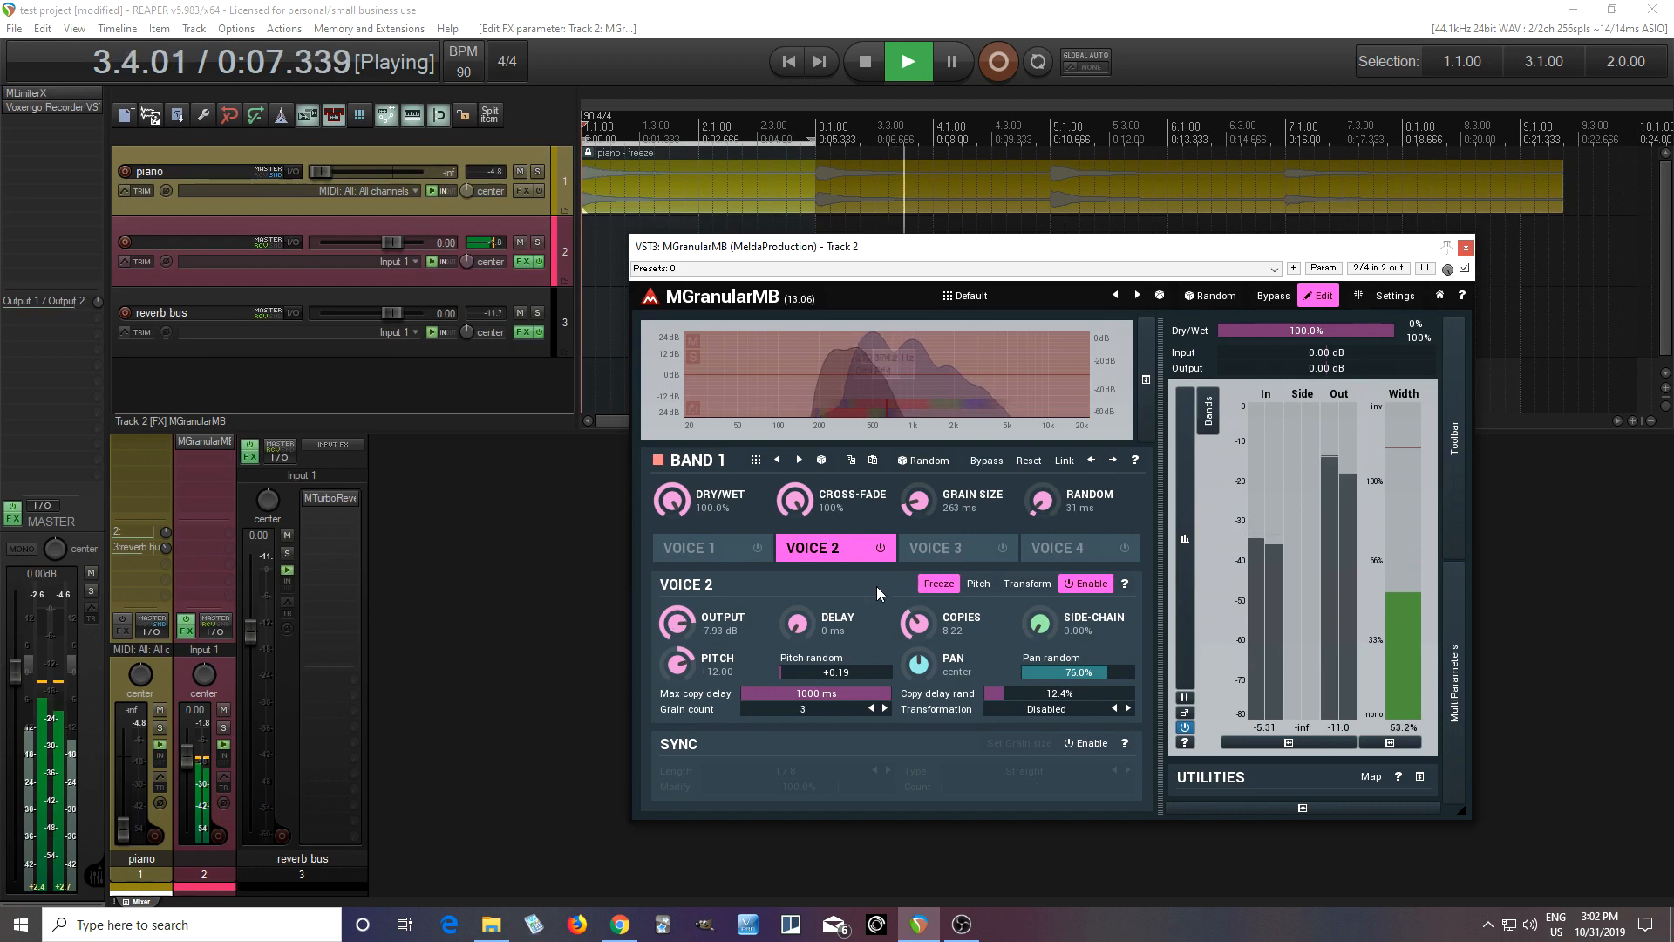
pyautogui.press('space')
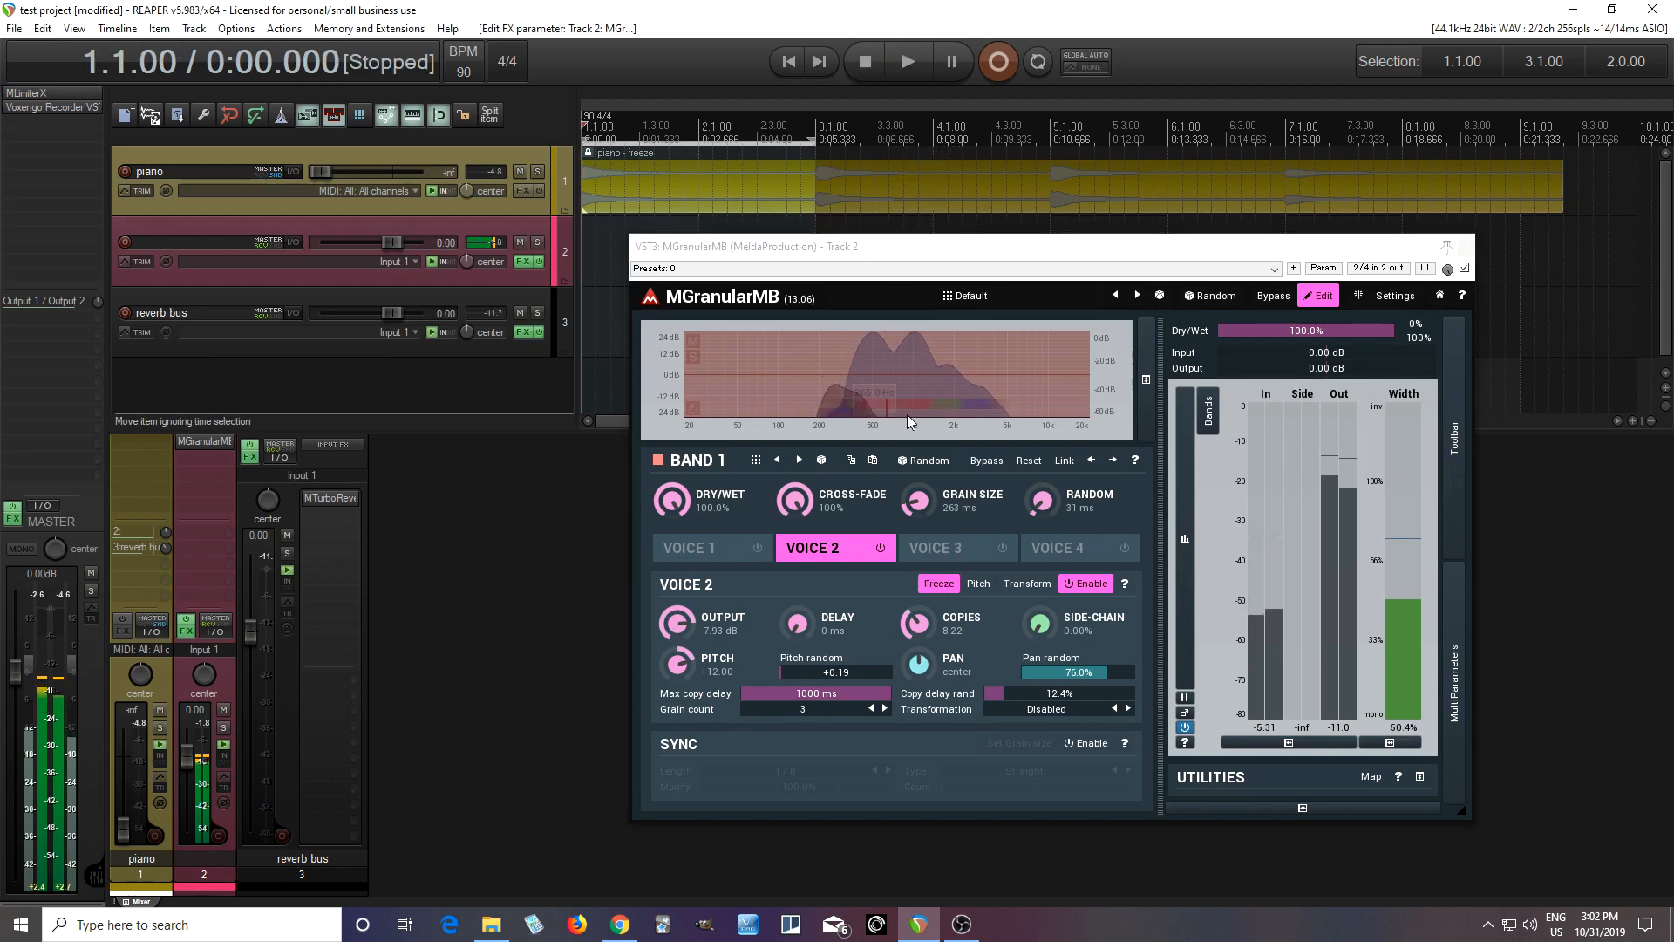
pyautogui.click(942, 586)
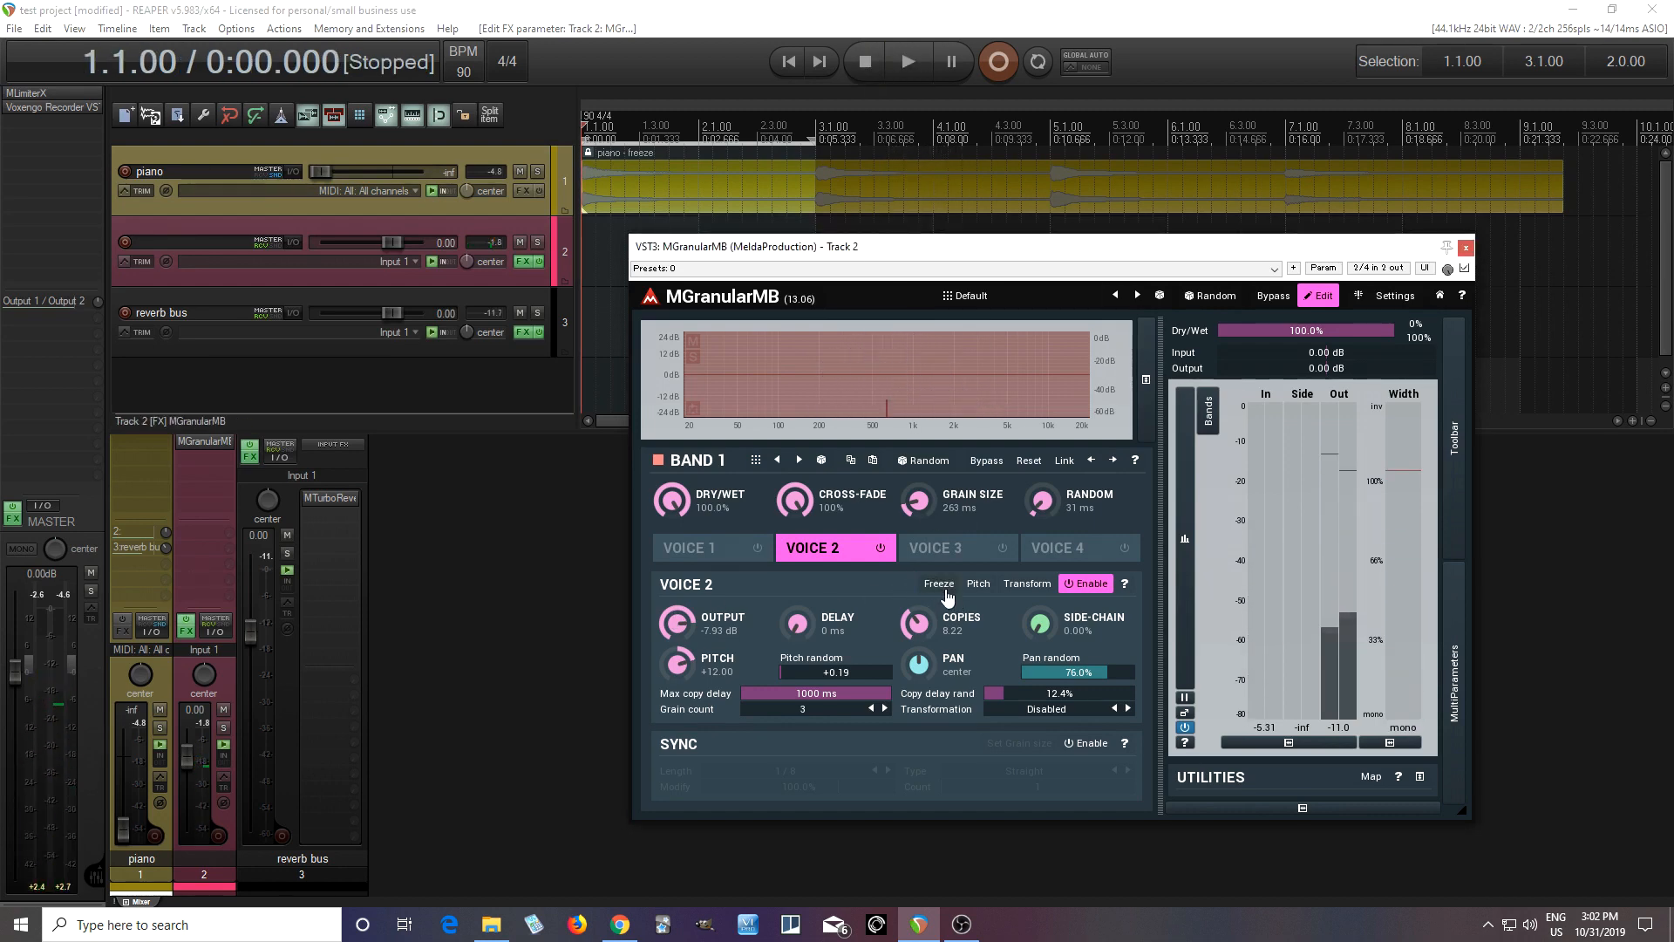
# - Re-enable Voice 1 alongside Voice 2, check both voices, and reposition the plugin window to make room beside it
pyautogui.click(757, 547)
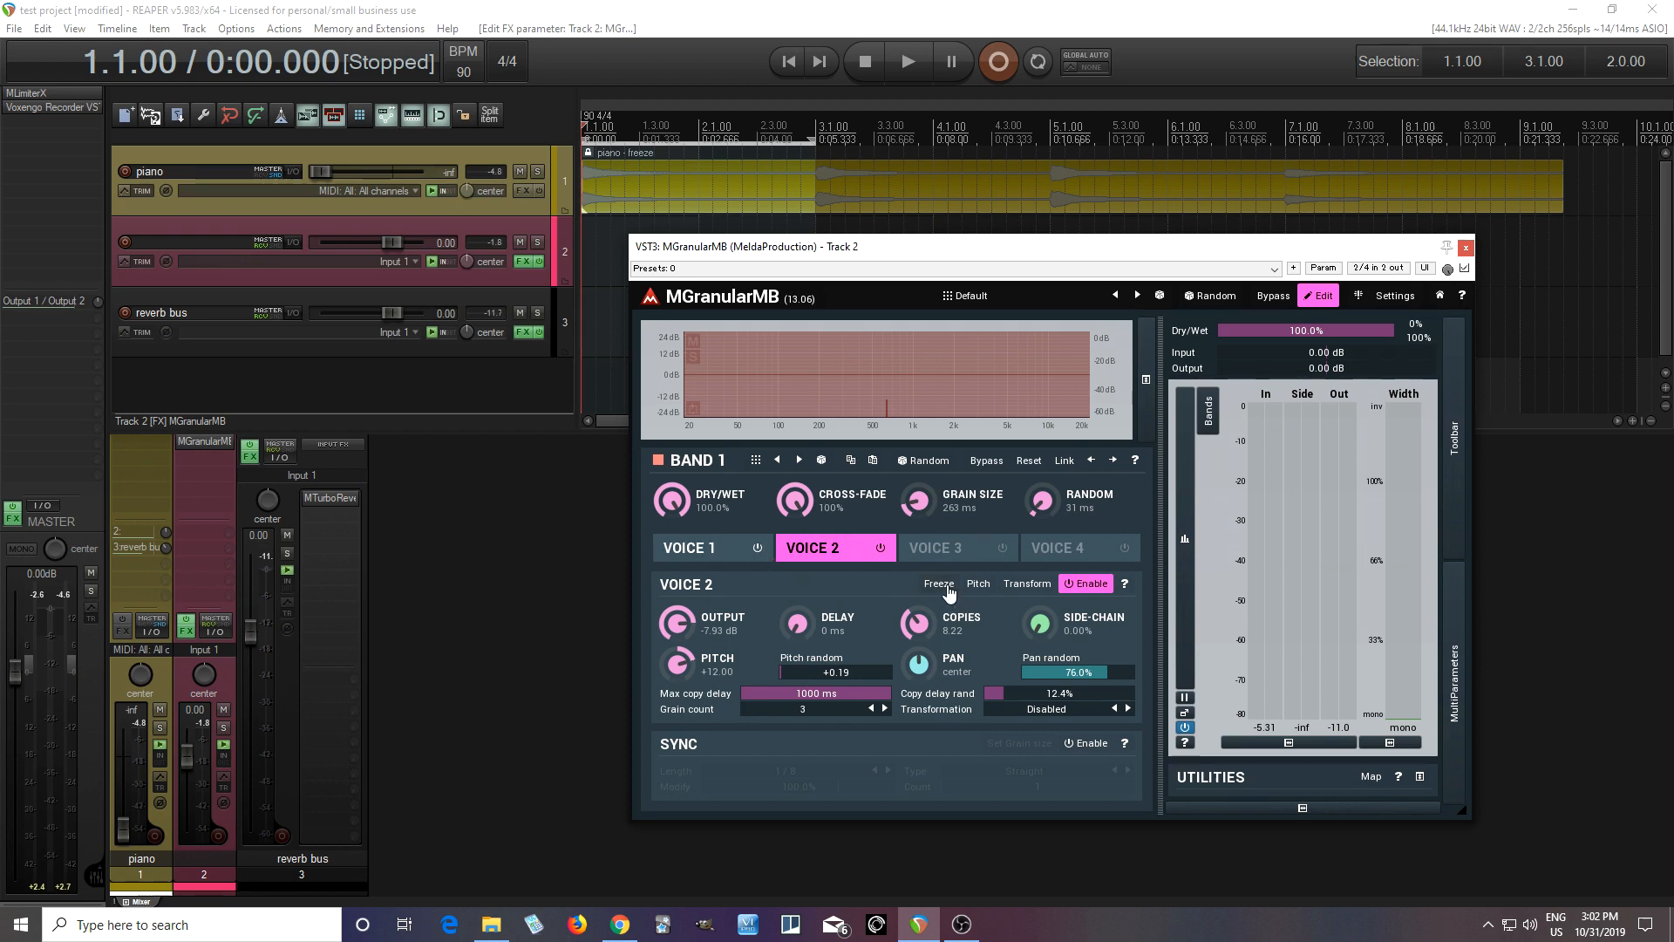
pyautogui.click(674, 549)
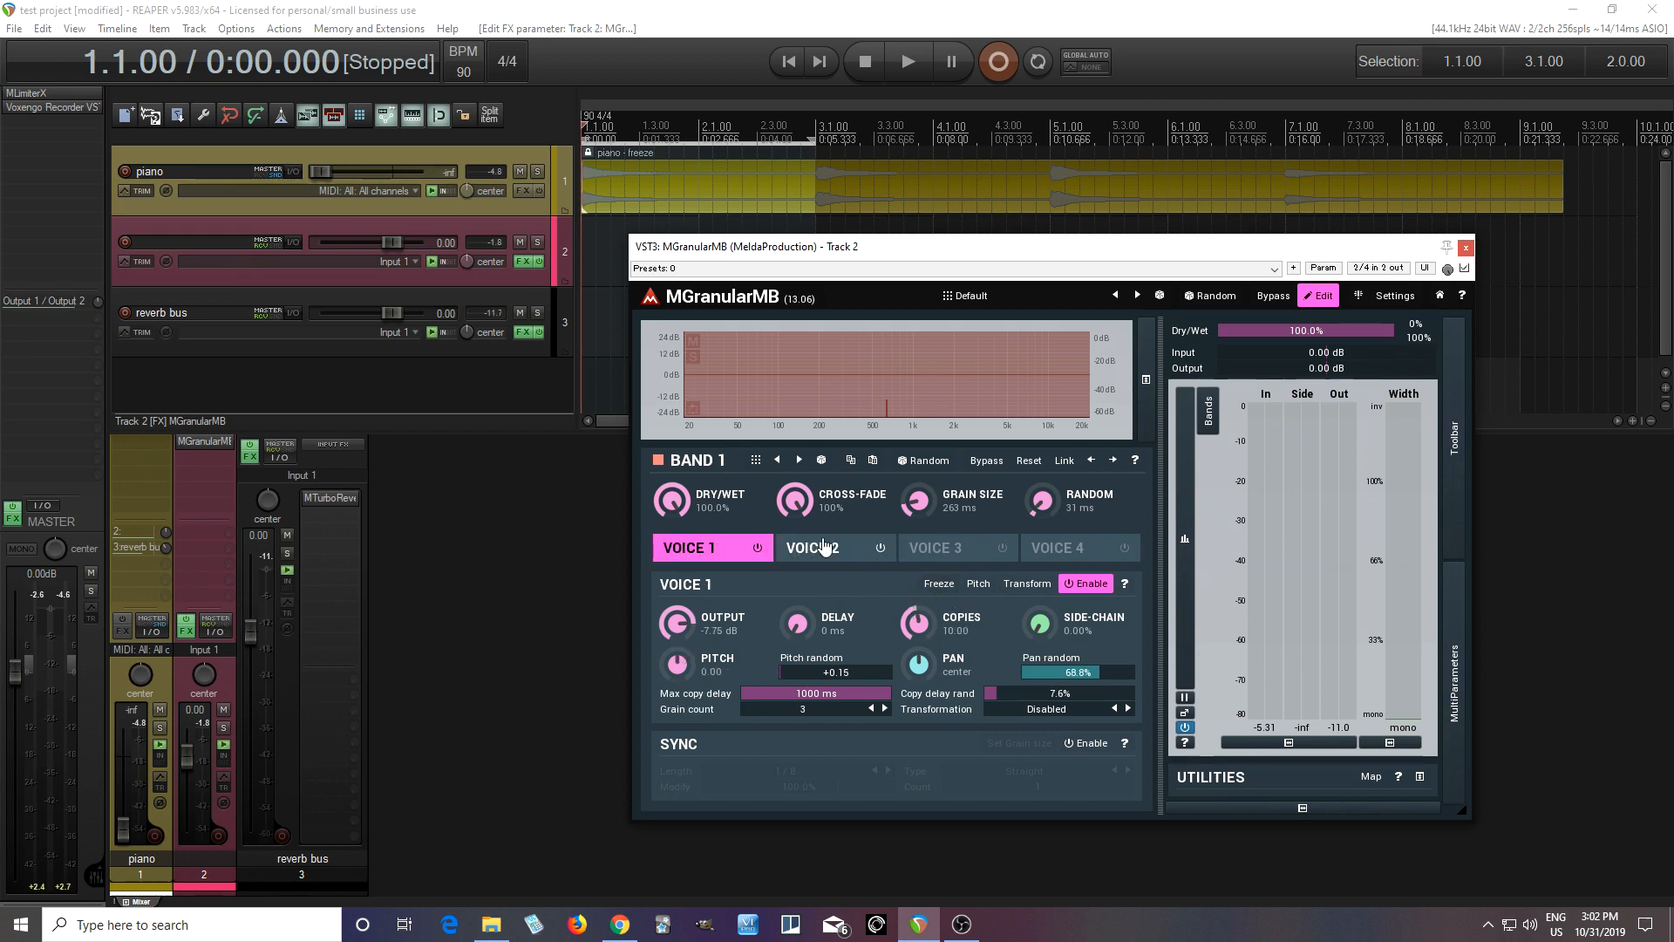
pyautogui.click(829, 546)
pyautogui.moveTo(834, 249); pyautogui.dragTo(709, 249)
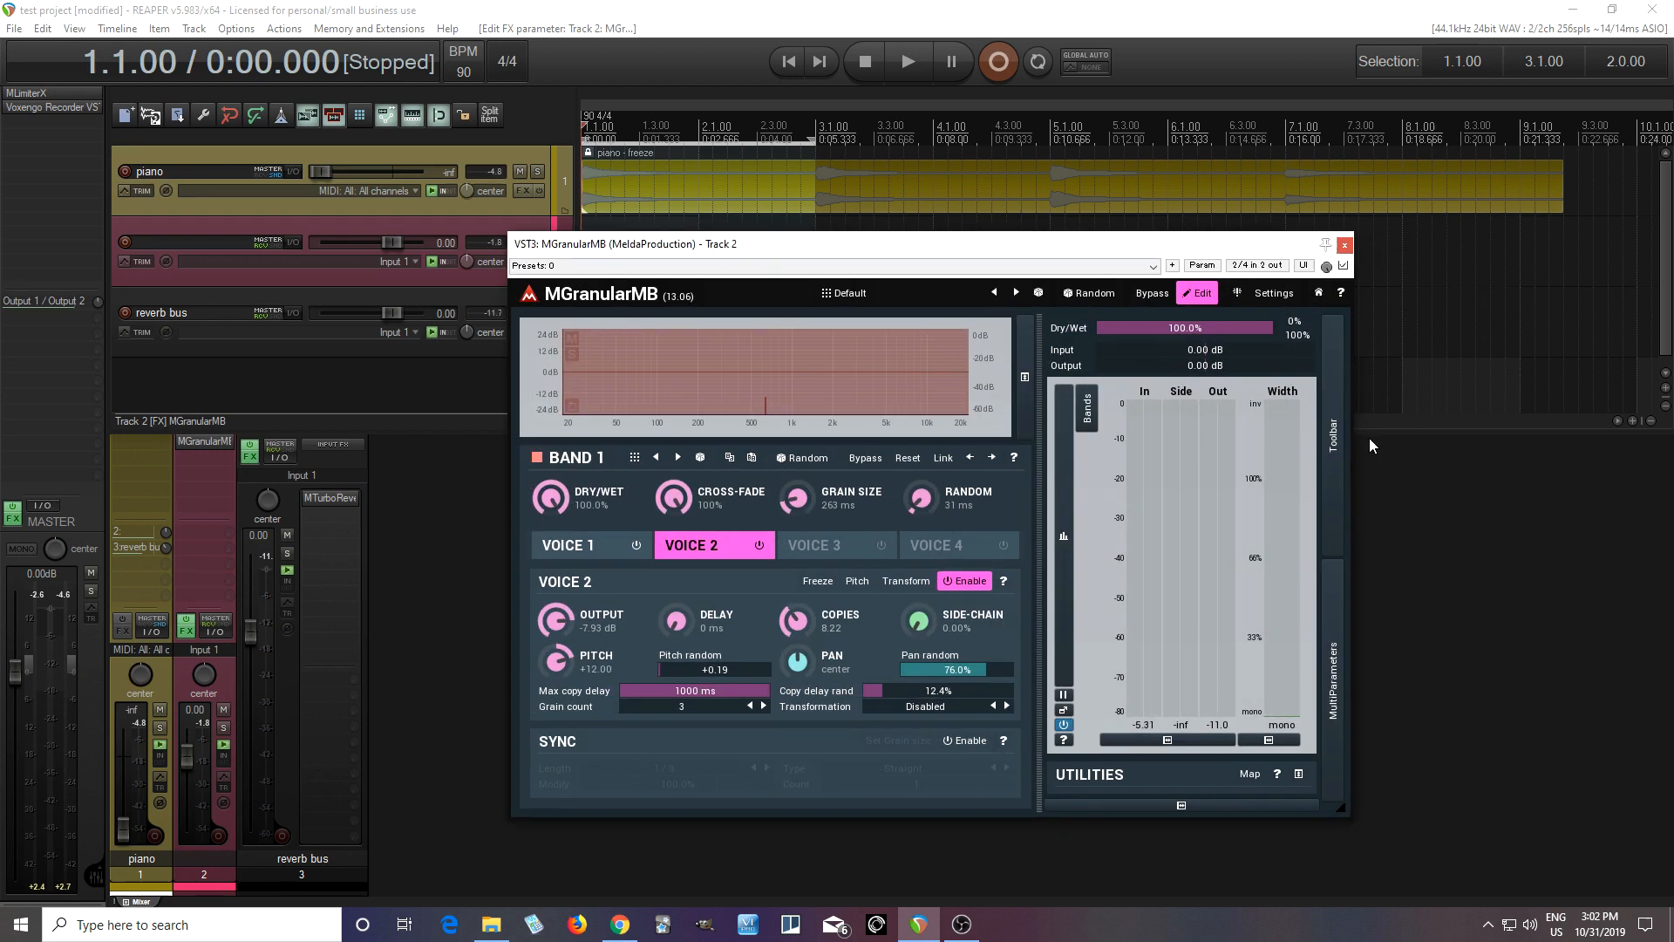
# - Show the multiparameters and have multiparameter 1 learn the Freeze switches of Voice 2 and Voice 1
pyautogui.click(1331, 688)
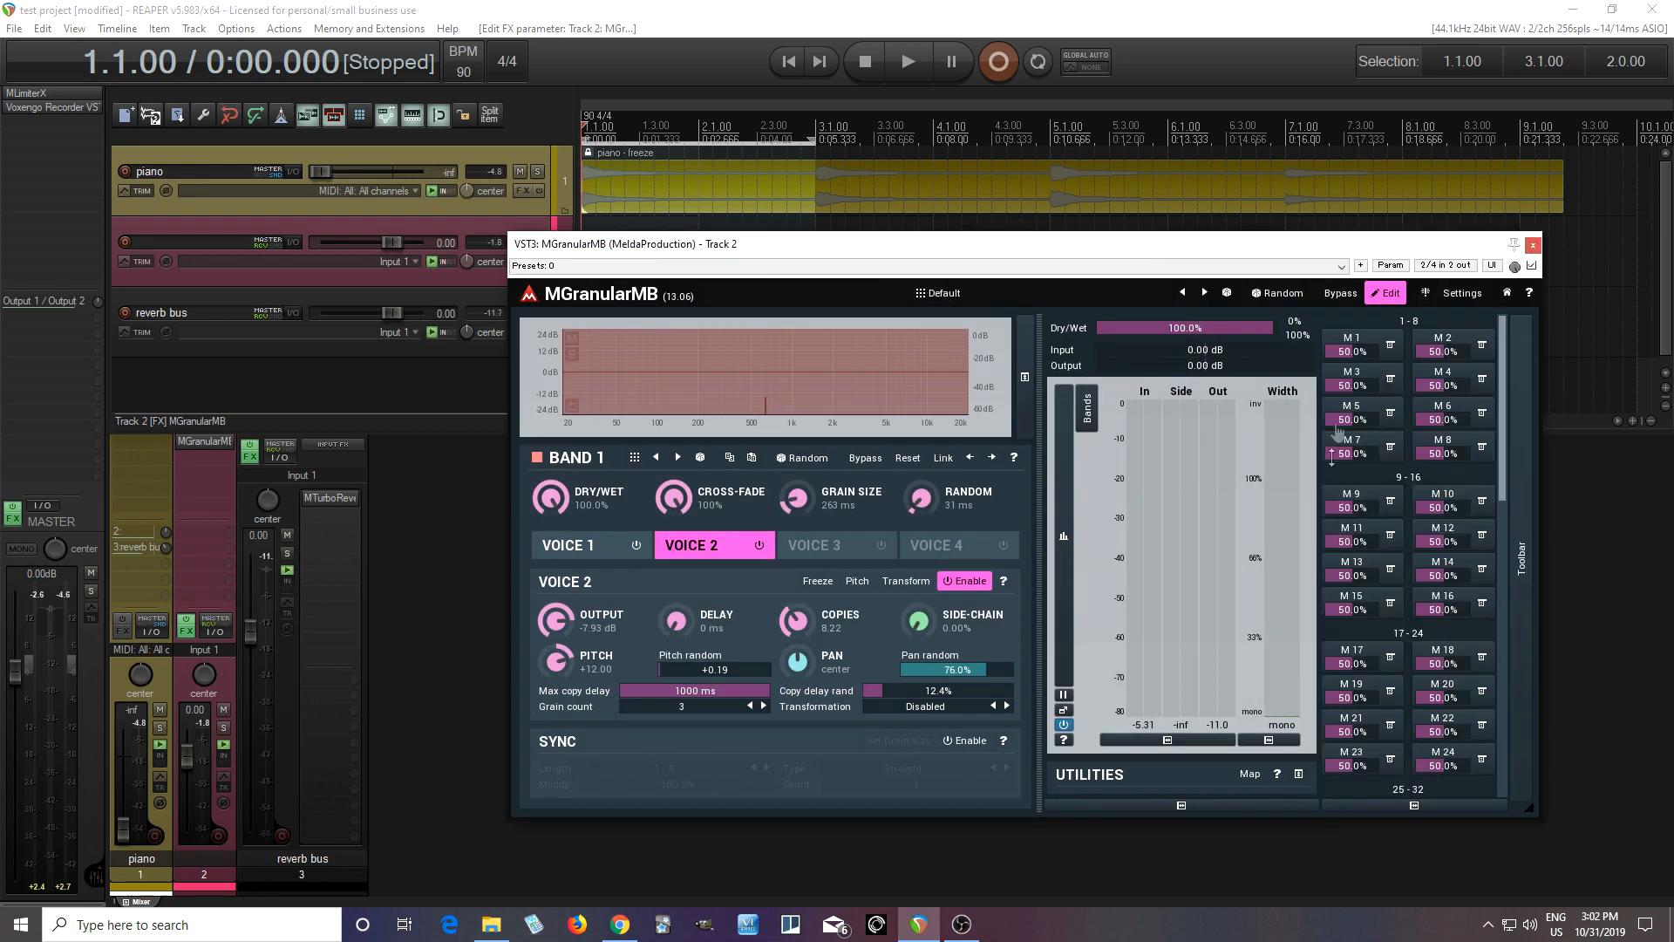
pyautogui.click(1393, 350)
pyautogui.click(1396, 413)
pyautogui.click(600, 546)
pyautogui.click(818, 581)
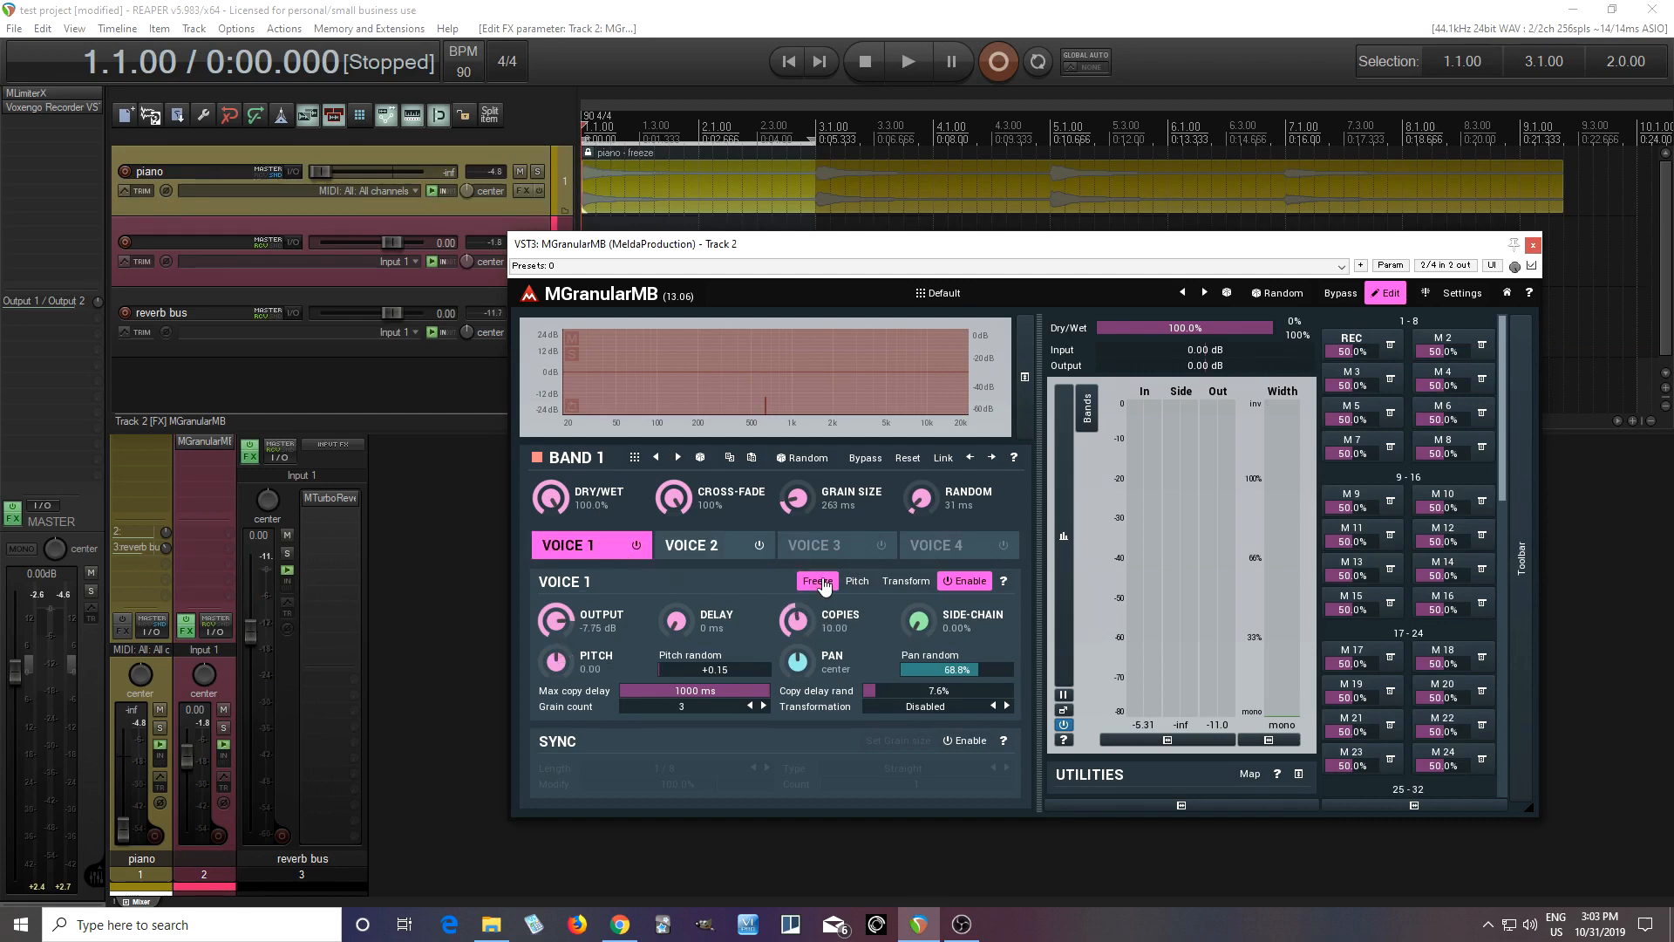
pyautogui.click(1349, 343)
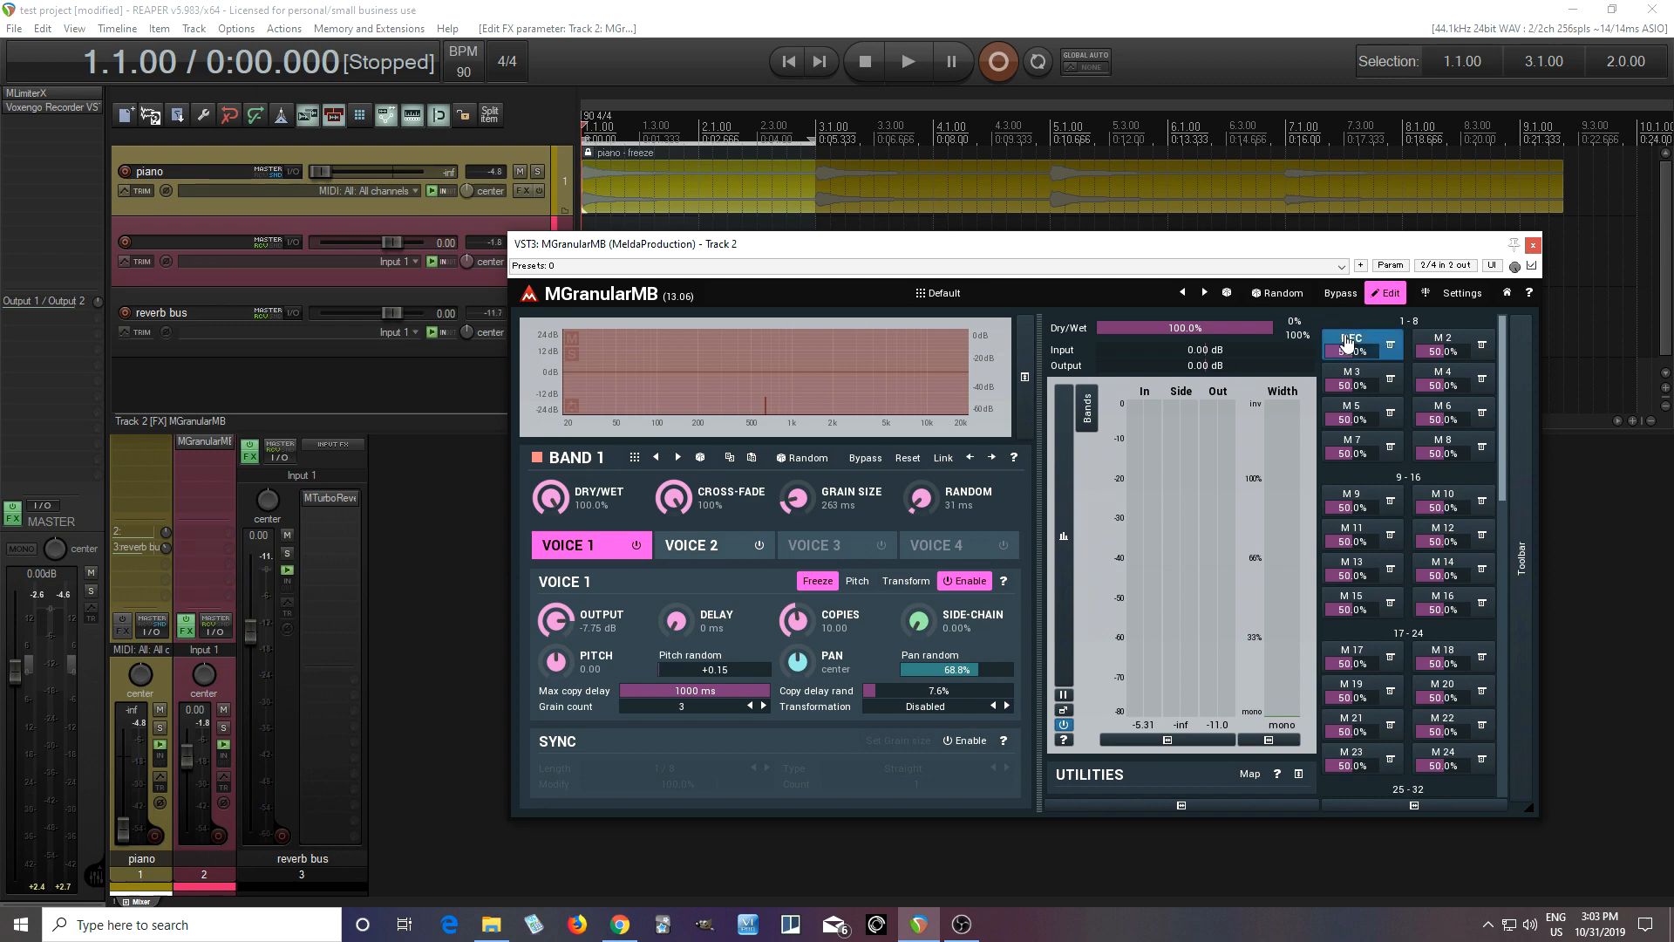
# - Name multiparameter 1 "frozen", set its default to 0% and change its behaviour to Switch
pyautogui.click(1361, 342)
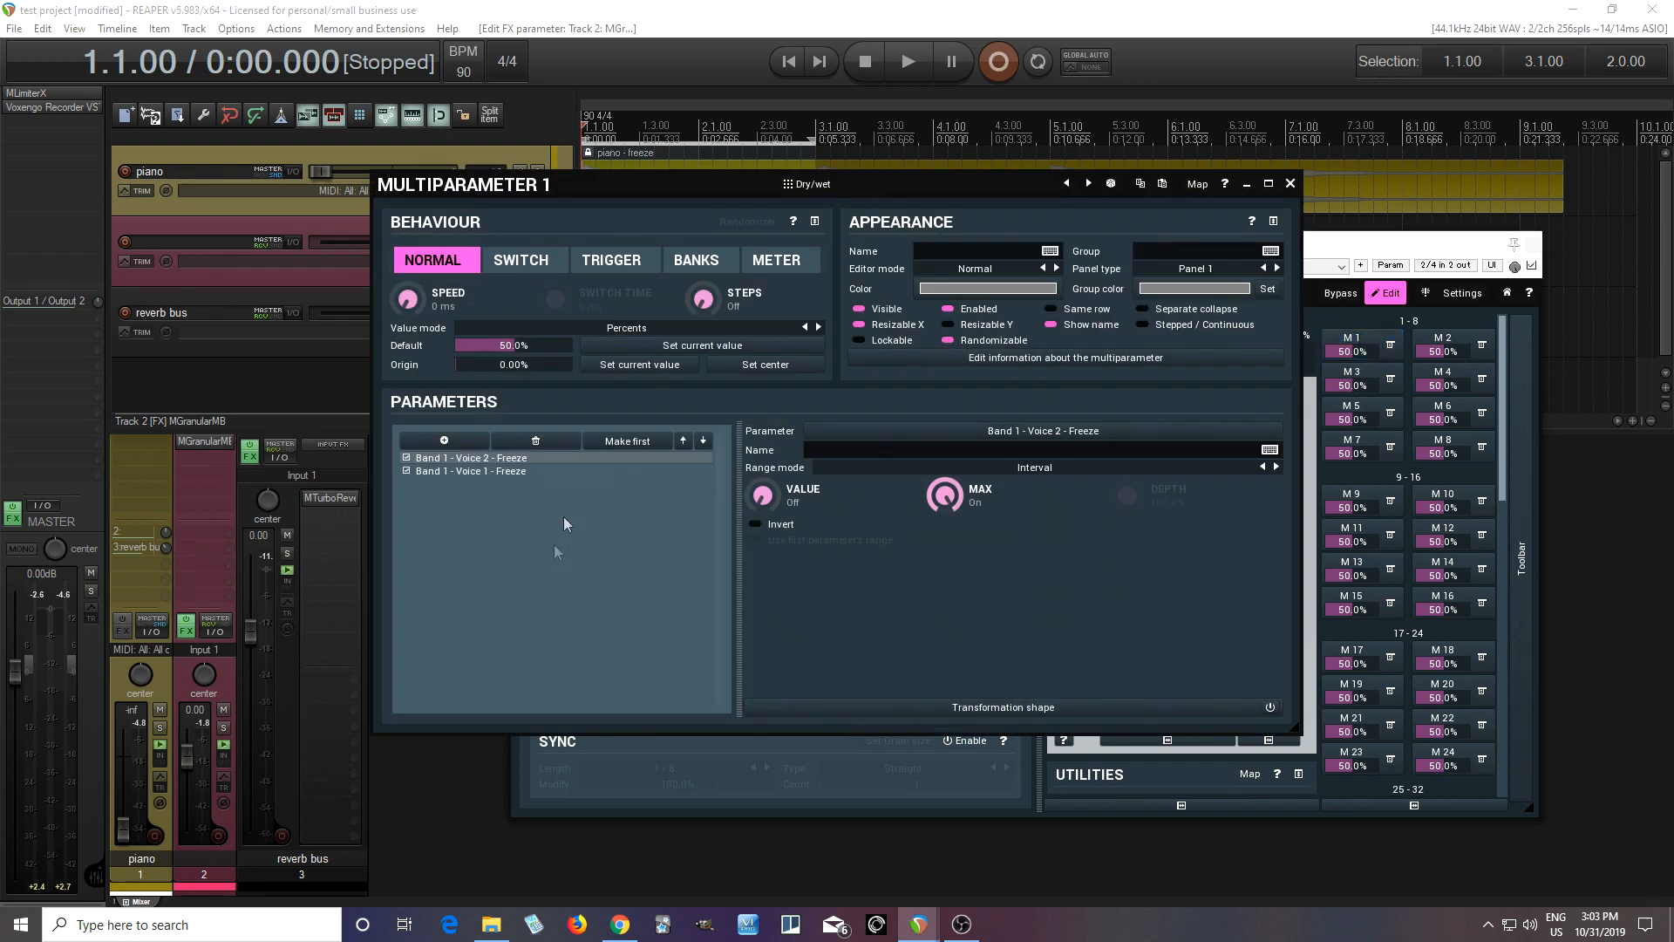
pyautogui.write('frozen')
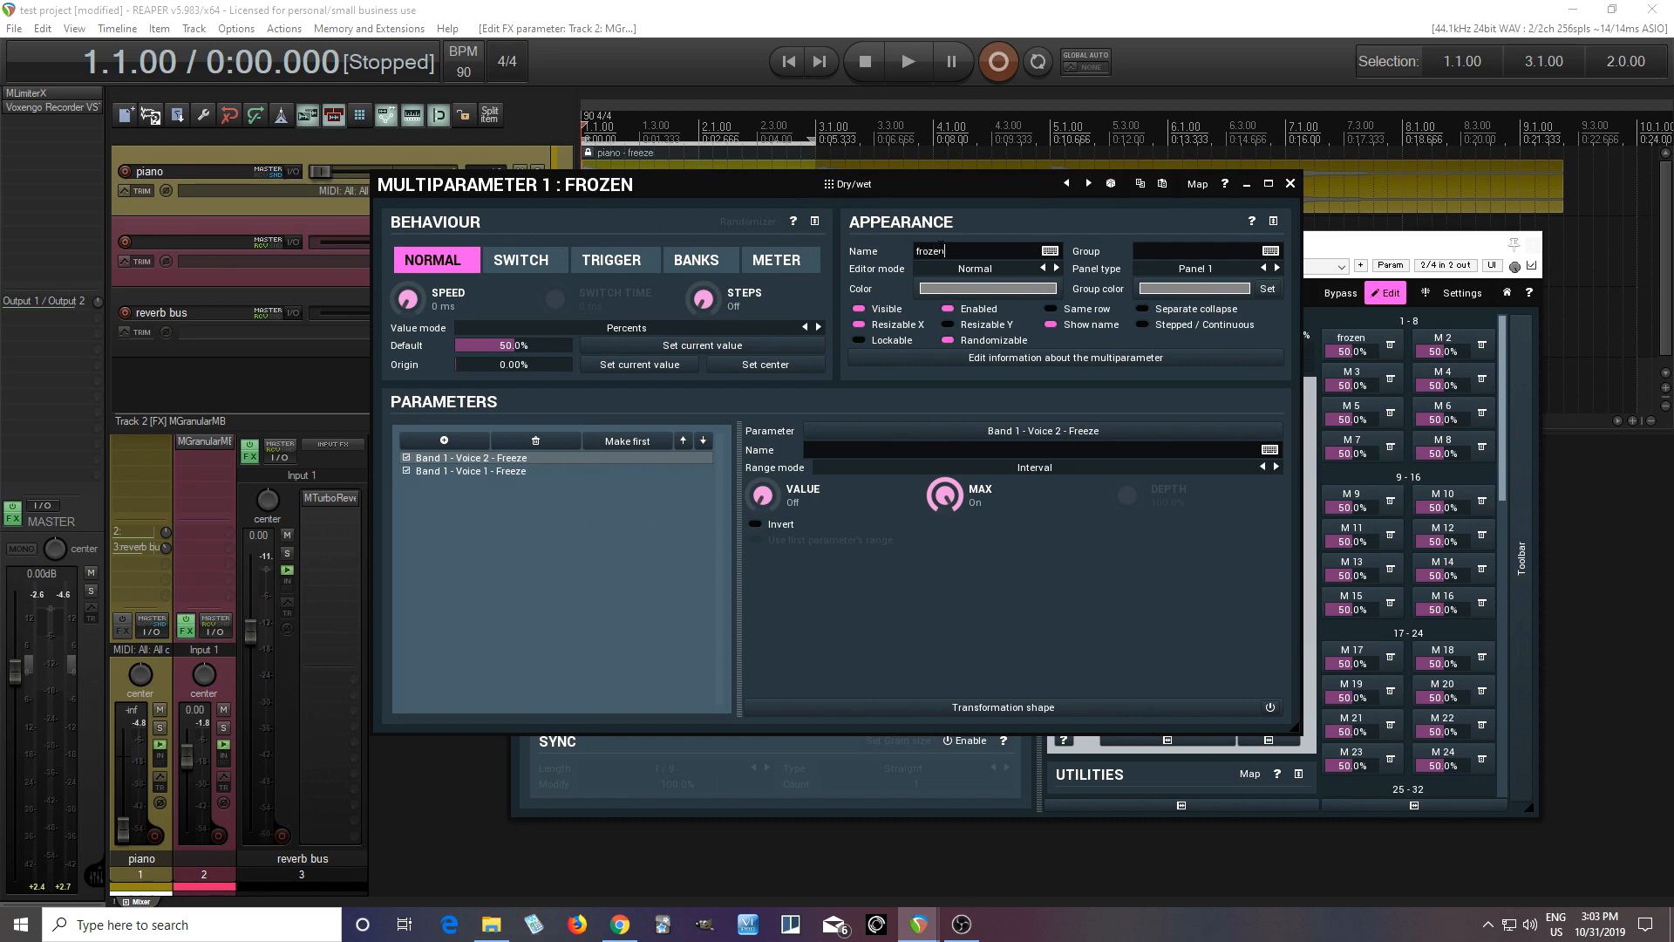
pyautogui.doubleClick(544, 346)
pyautogui.click(542, 264)
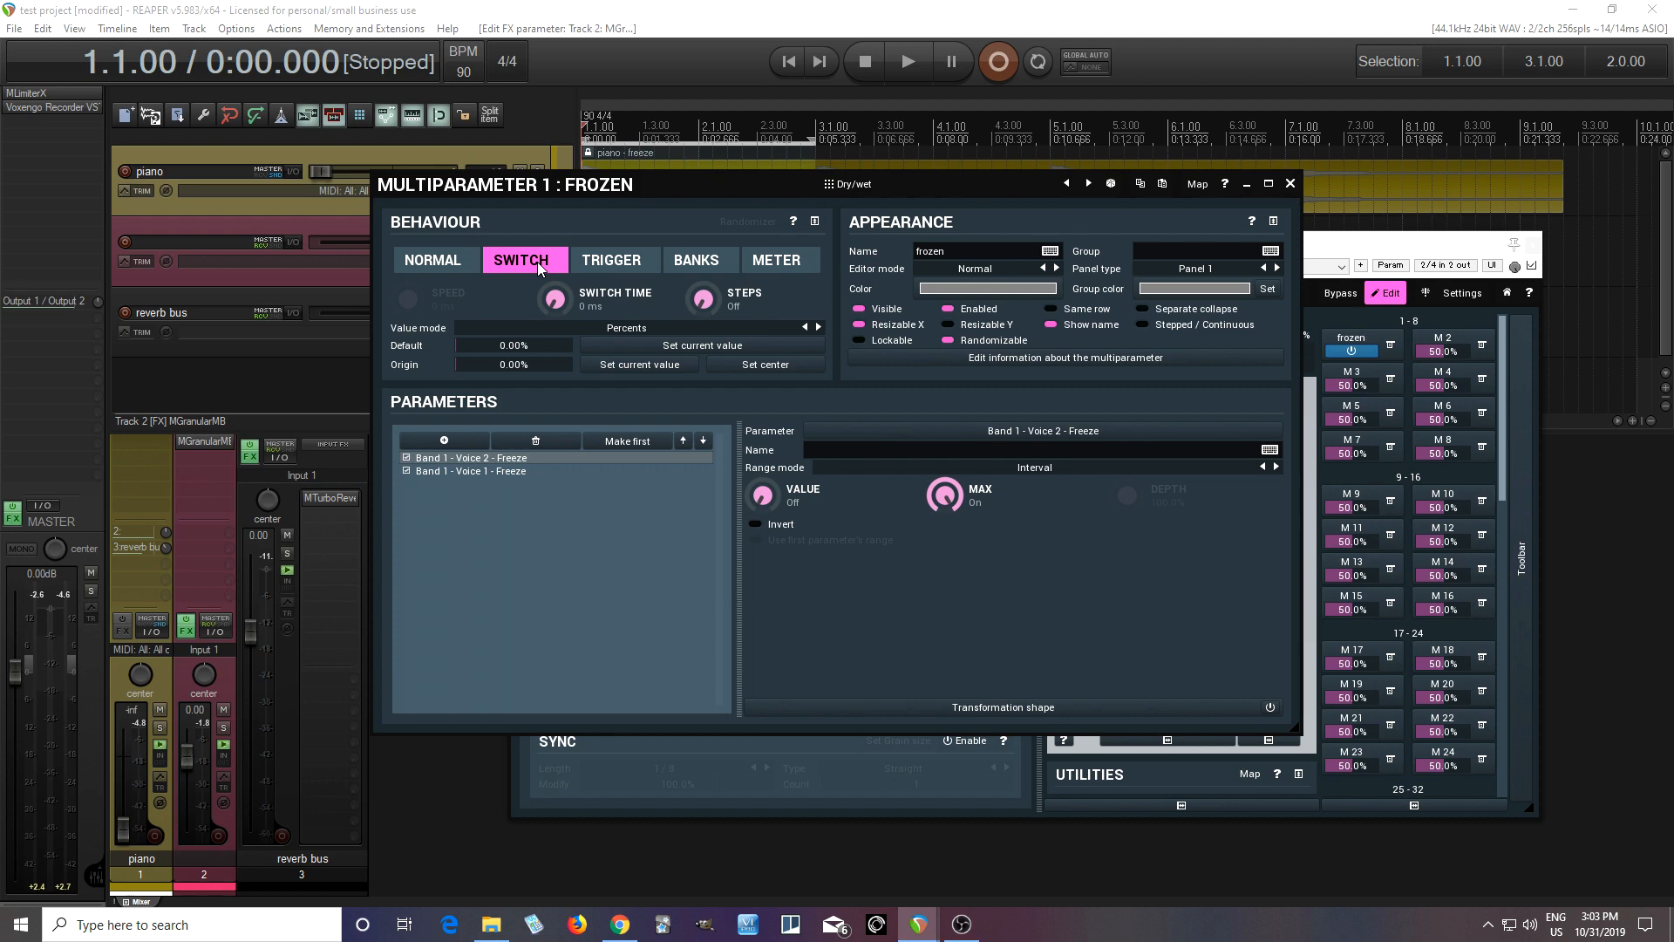
pyautogui.click(1290, 184)
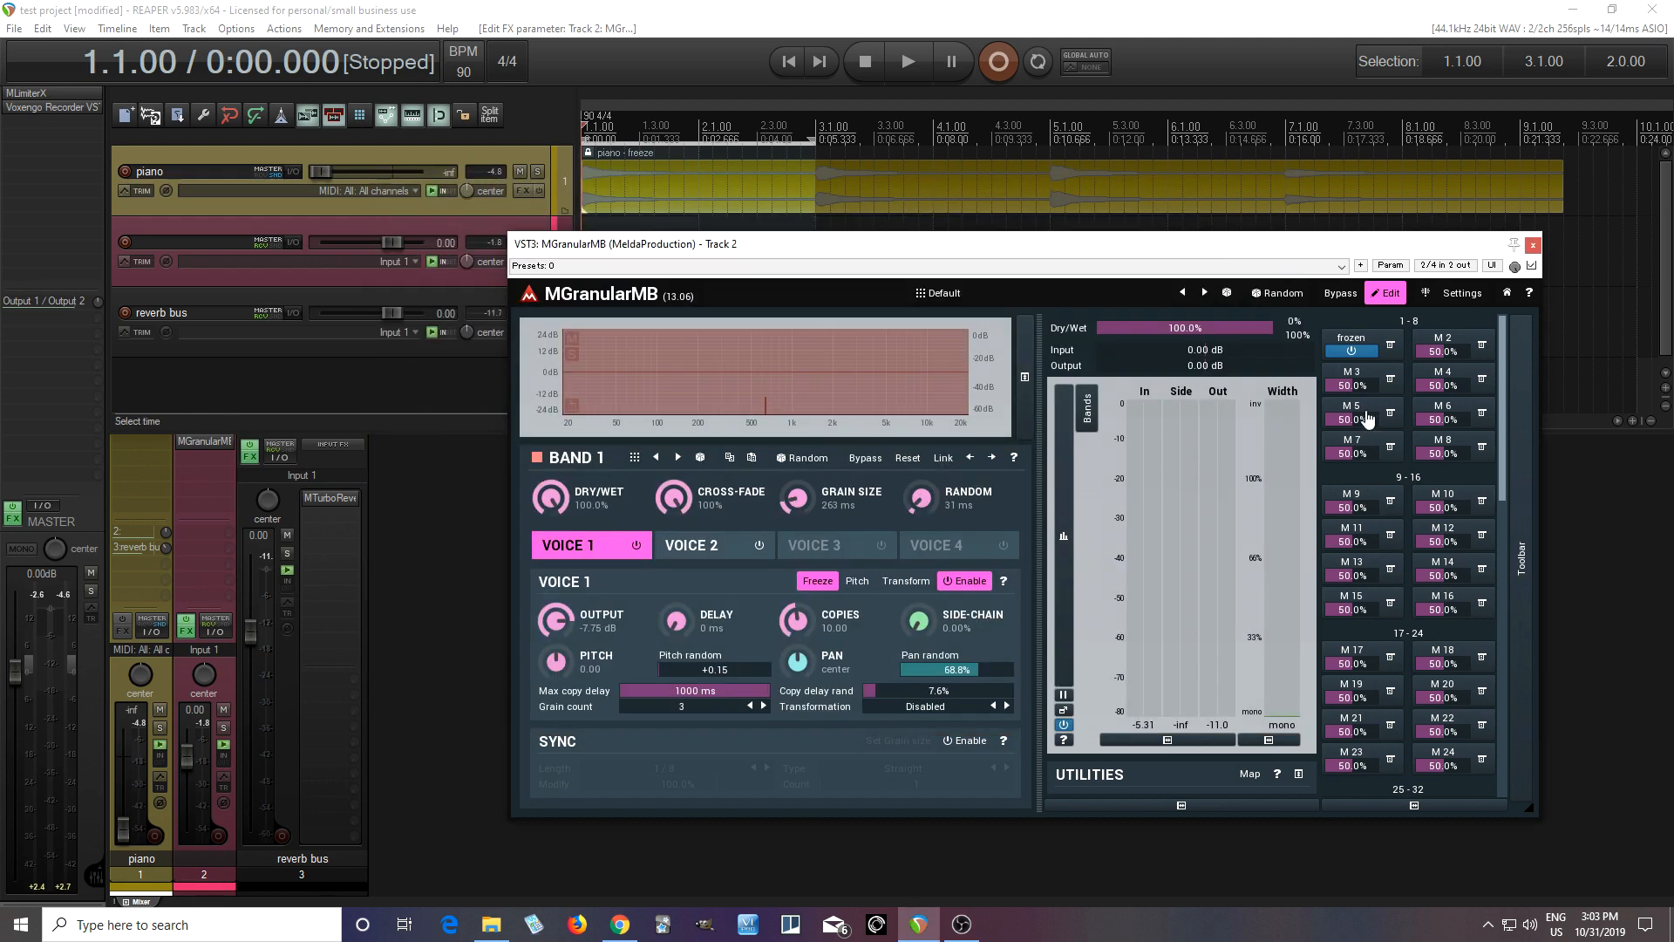
# - Toggle the frozen switch while checking Freeze on Voice 1 and Voice 2, finishing with it off
pyautogui.click(1352, 351)
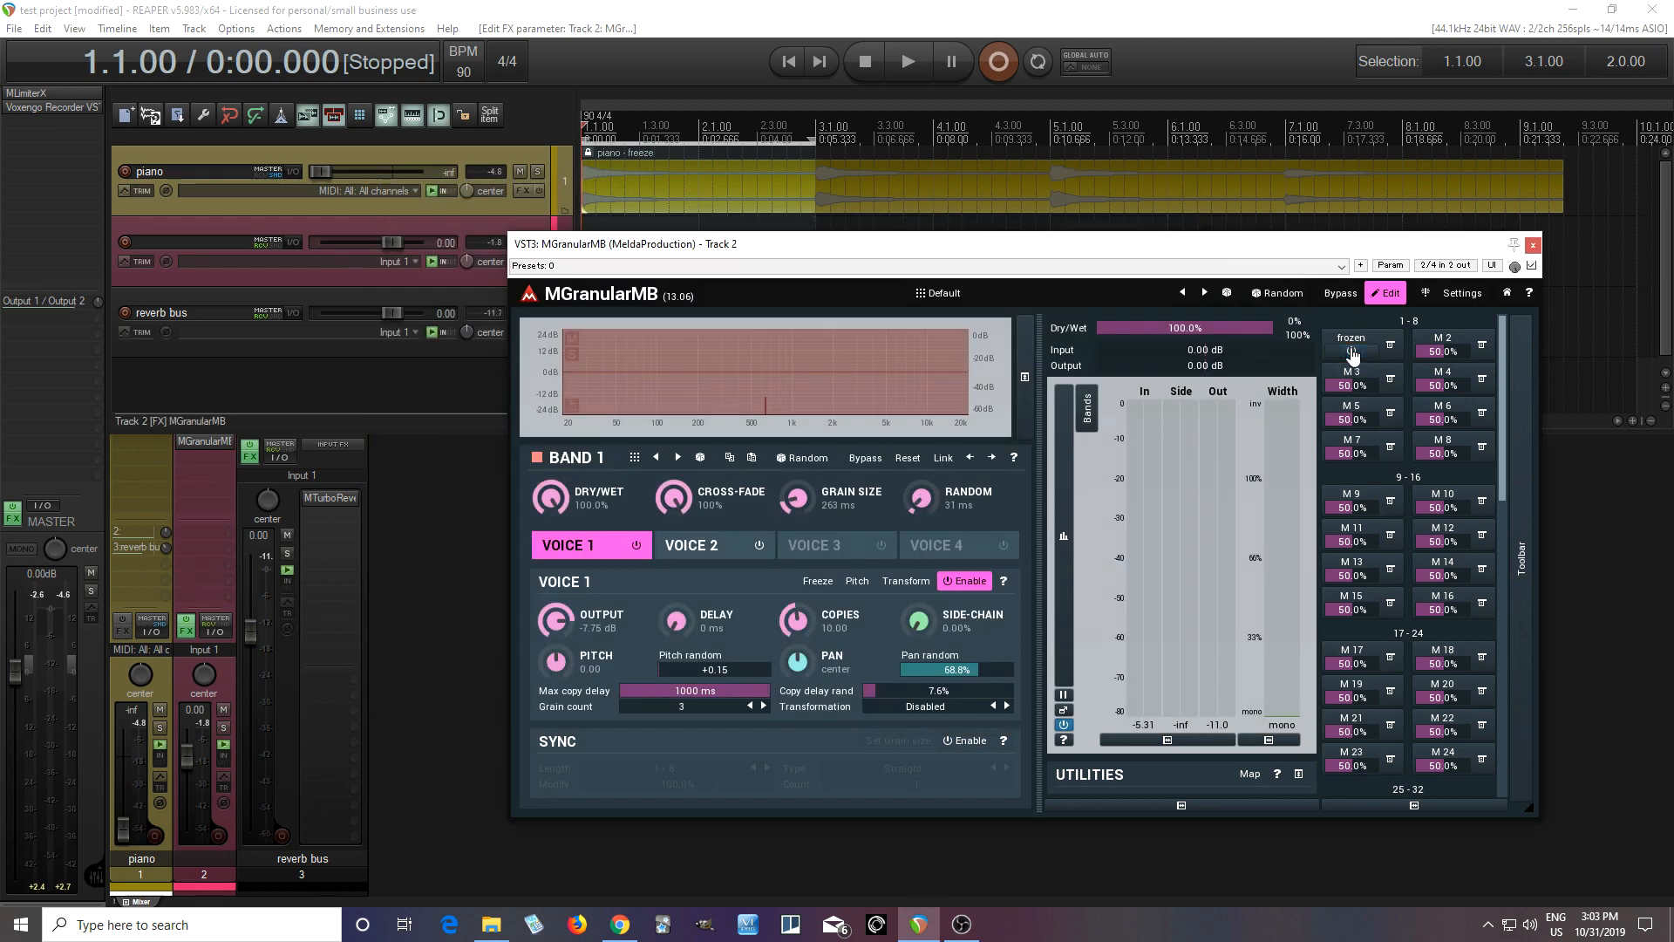
pyautogui.click(697, 545)
pyautogui.click(1353, 351)
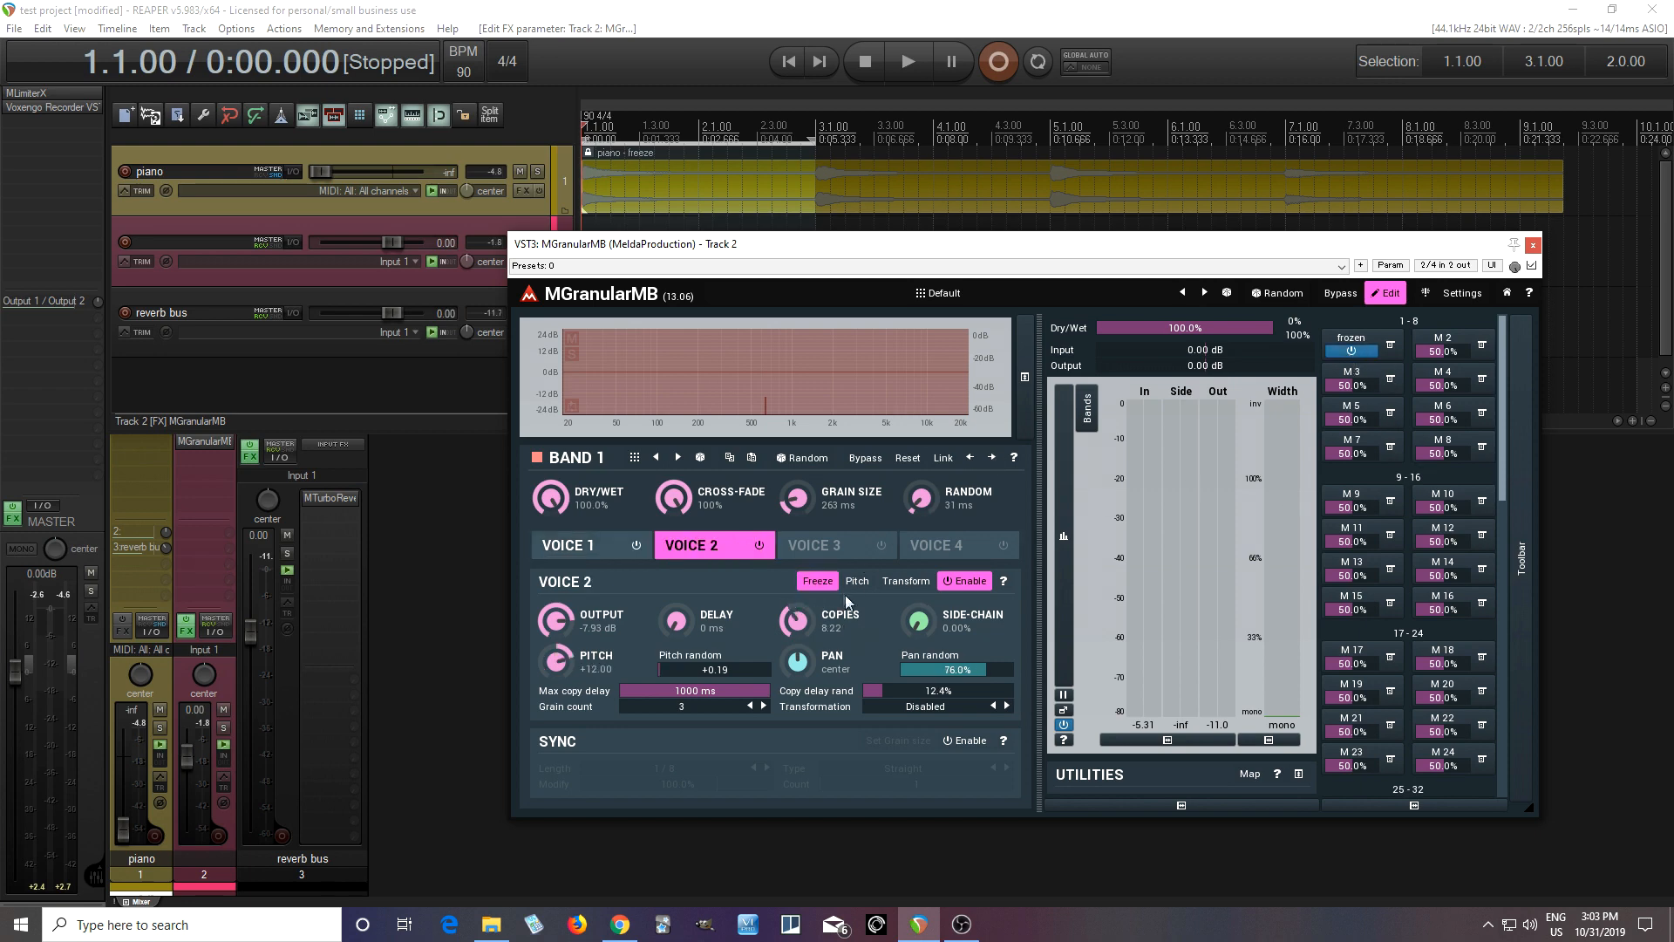
pyautogui.click(581, 555)
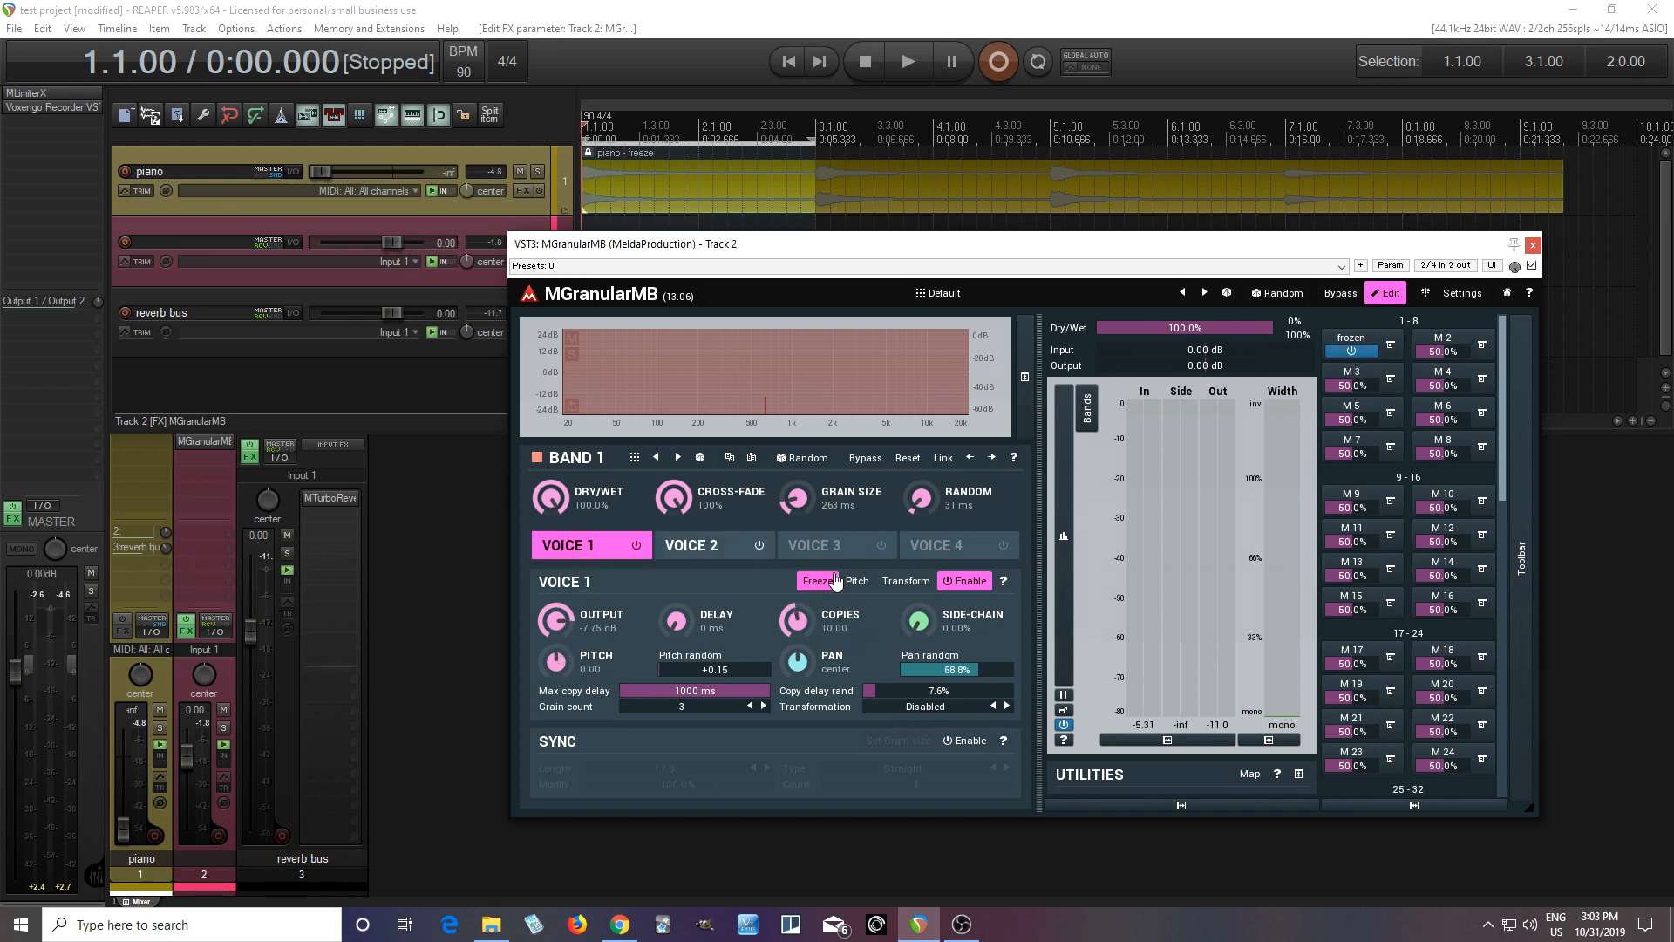
pyautogui.click(1354, 350)
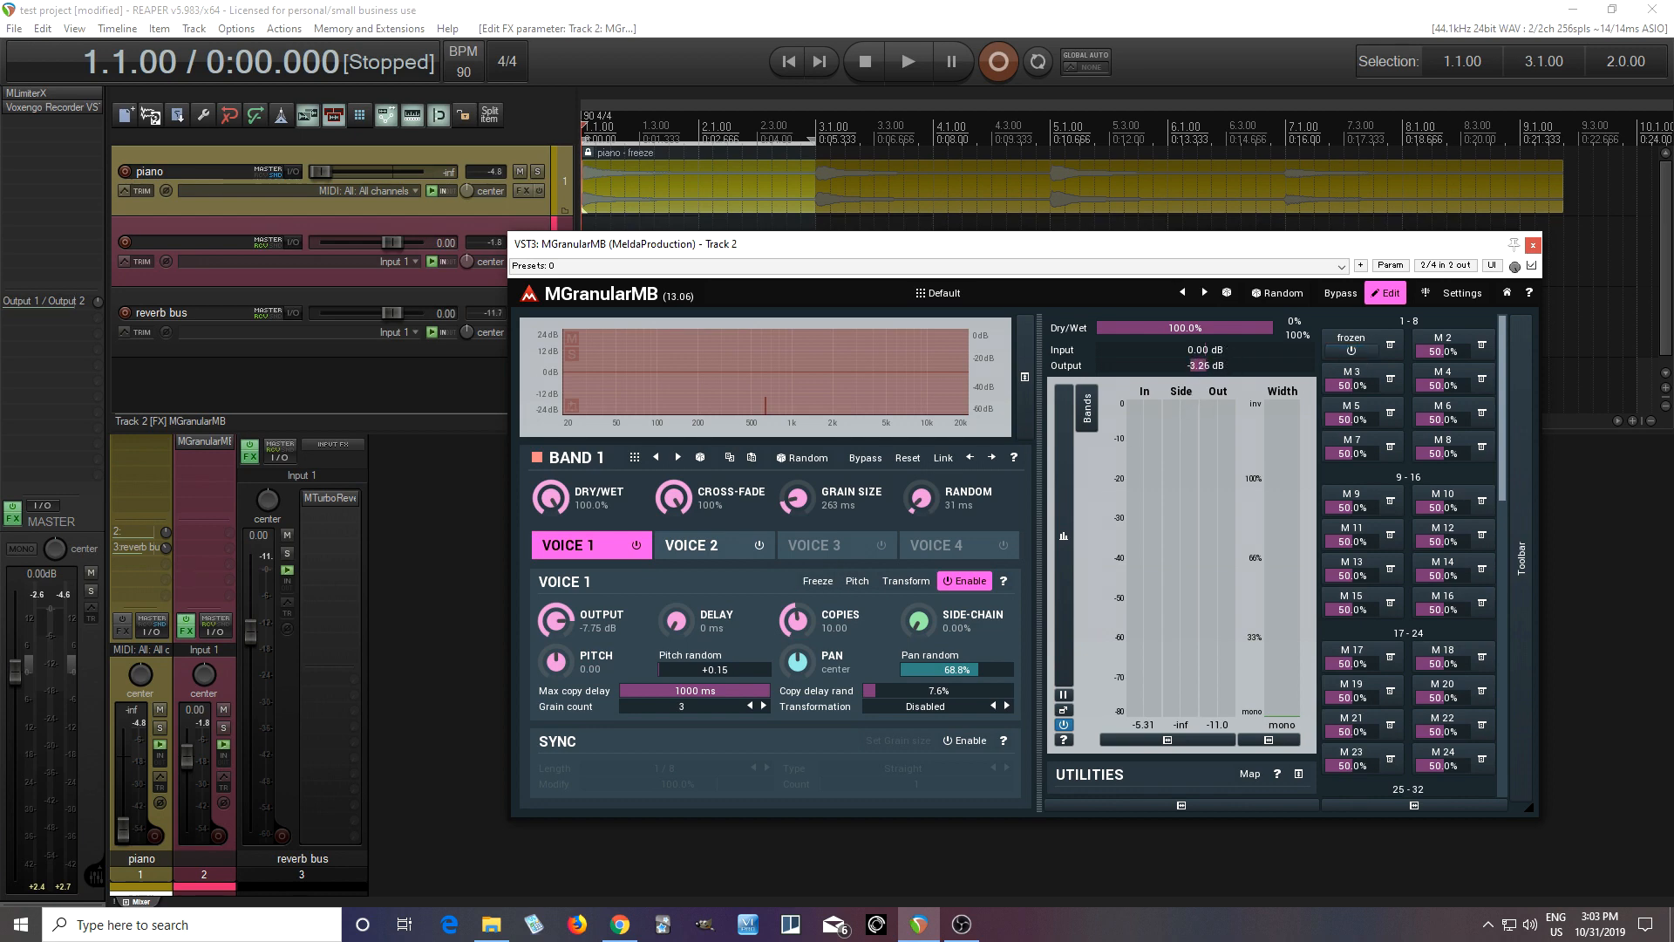
# - Lower the plugin output to about -3.46 dB and audition both voices with the frozen switch, turning it off after stopping
pyautogui.click(911, 70)
pyautogui.click(1351, 351)
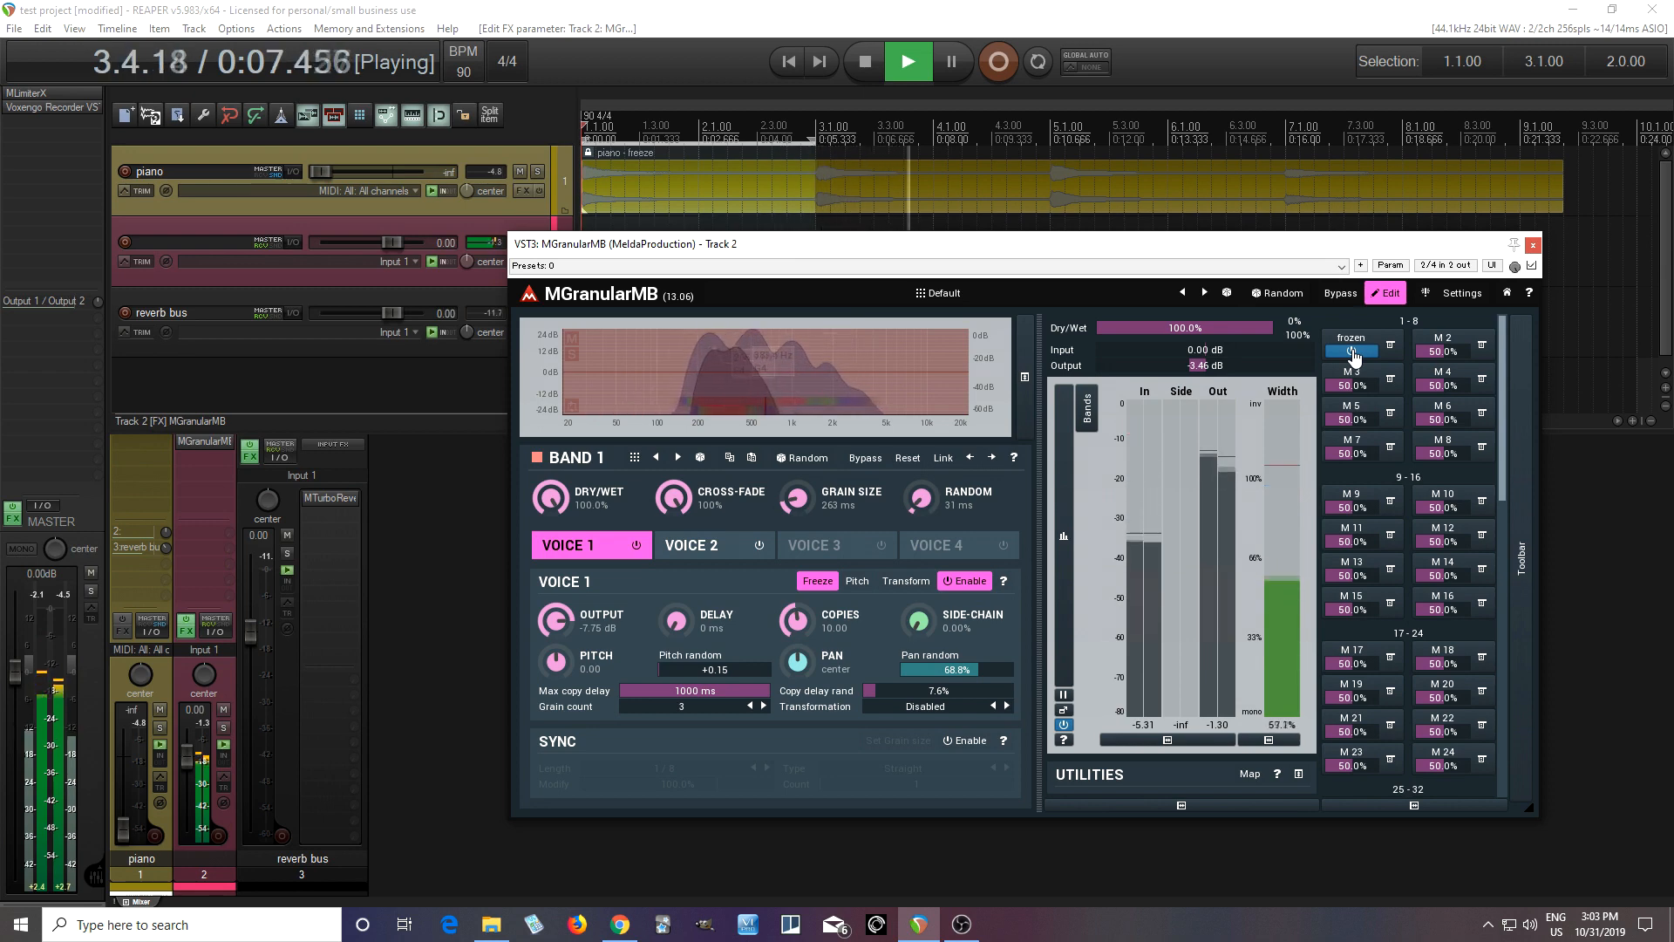
pyautogui.click(867, 63)
pyautogui.click(1364, 357)
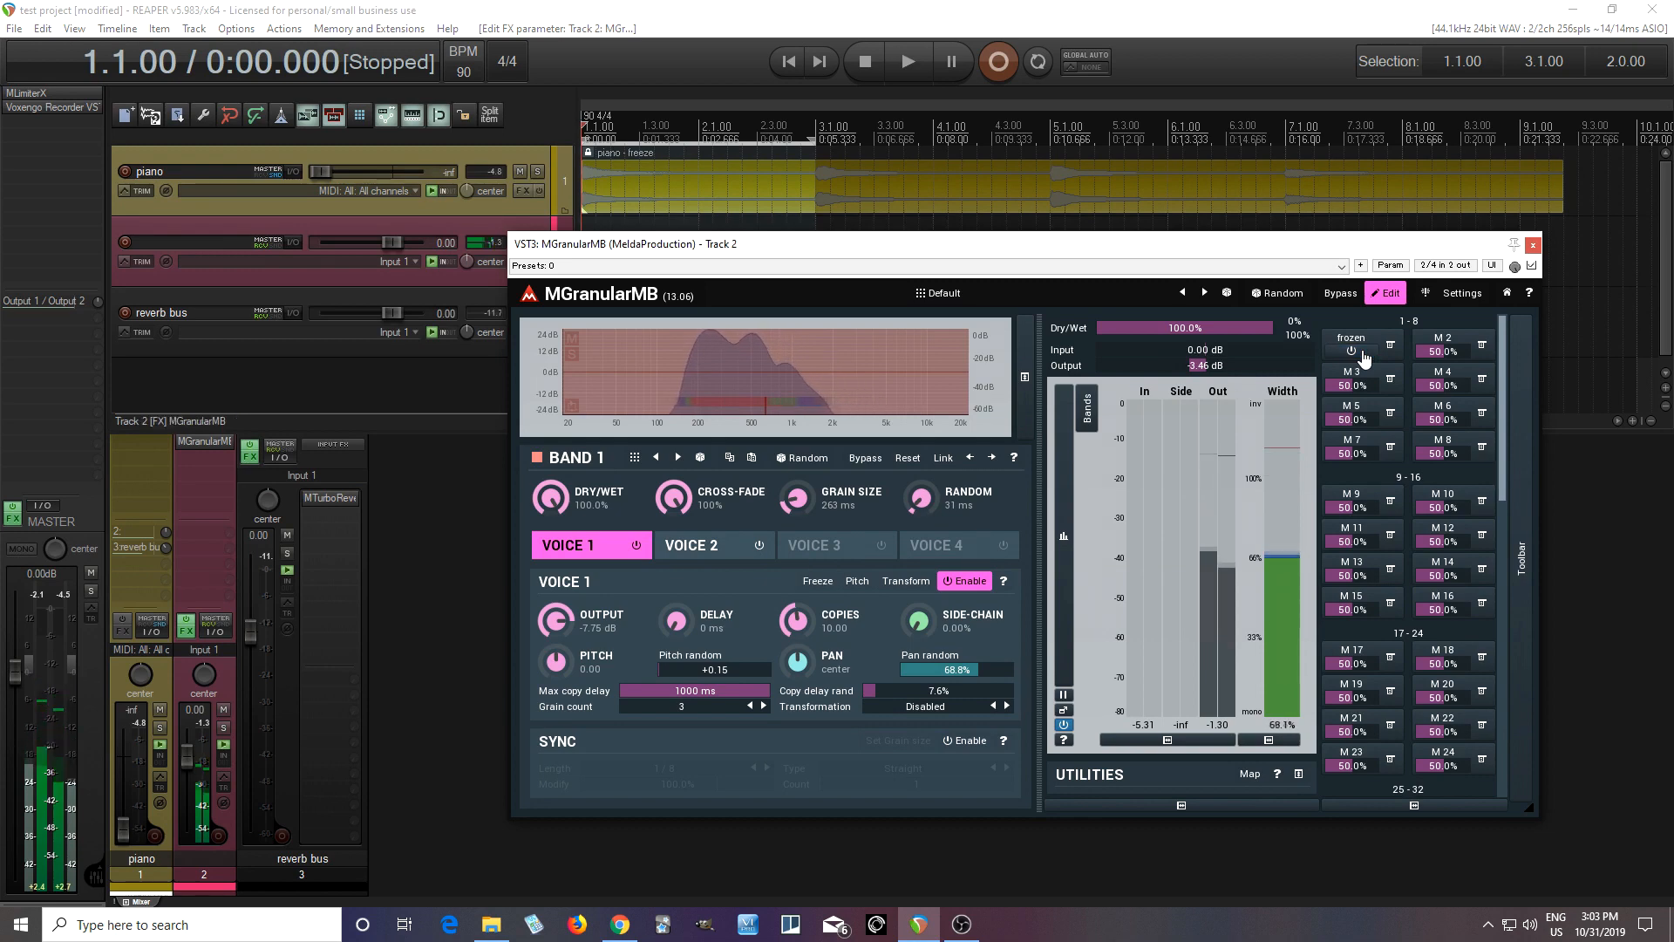
pyautogui.click(1364, 356)
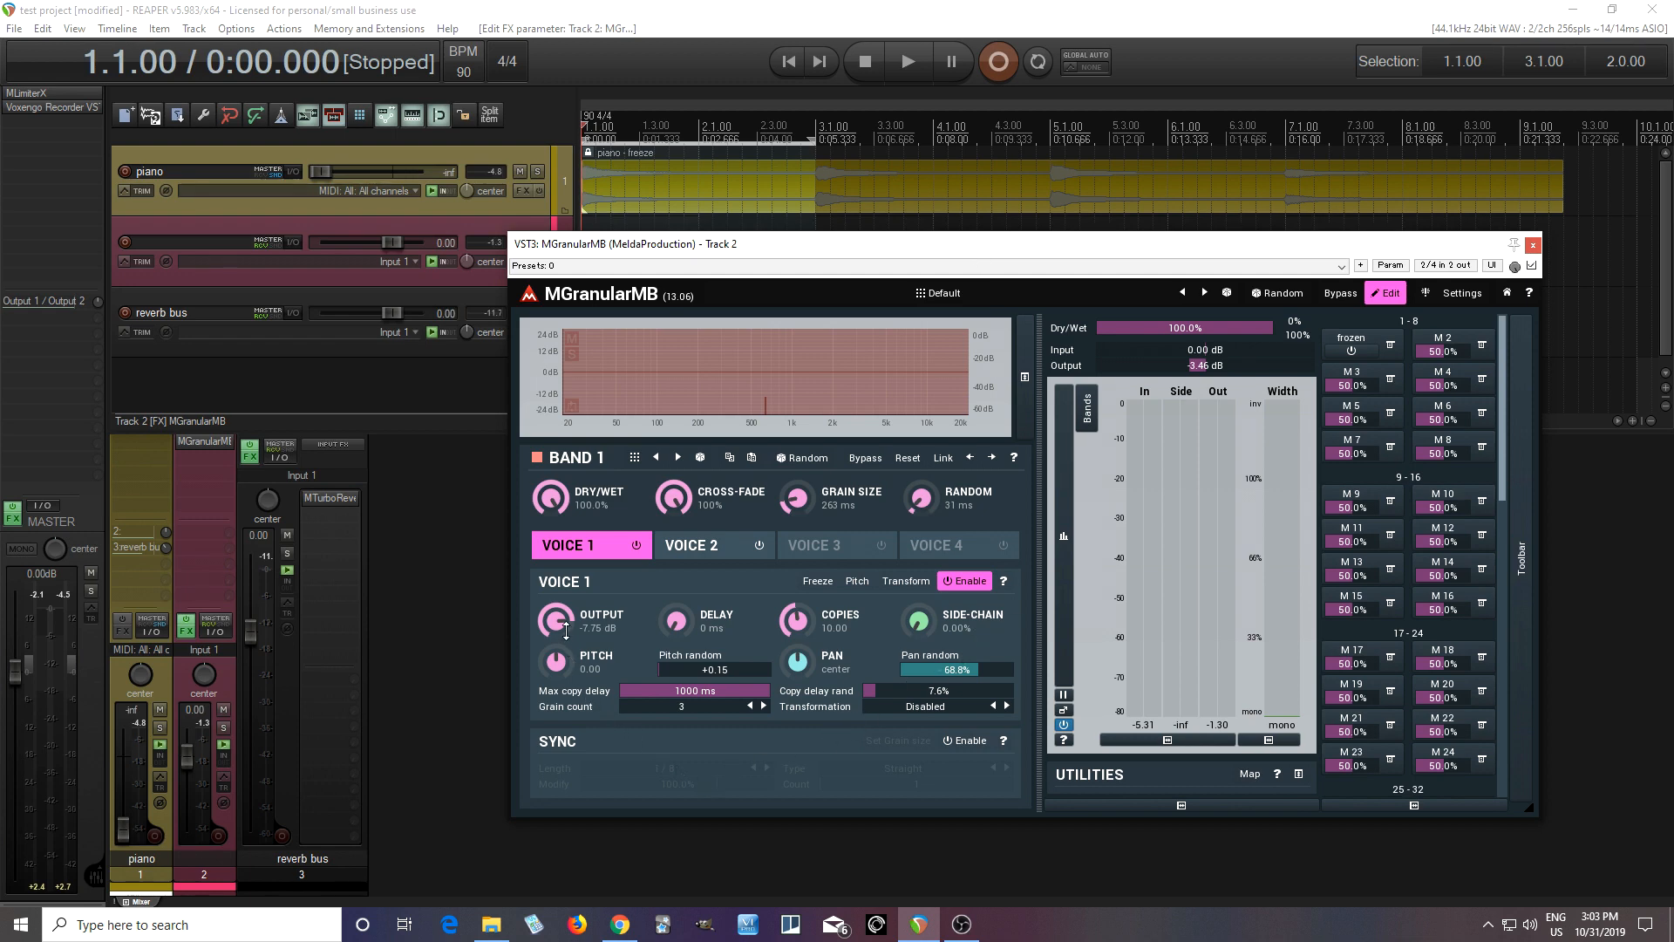
# - Have multiparameter 2 learn both voices' outputs, with Voice 1 at about -6.56 dB and Voice 2 at -8.28 dB, and open its settings
pyautogui.click(1482, 345)
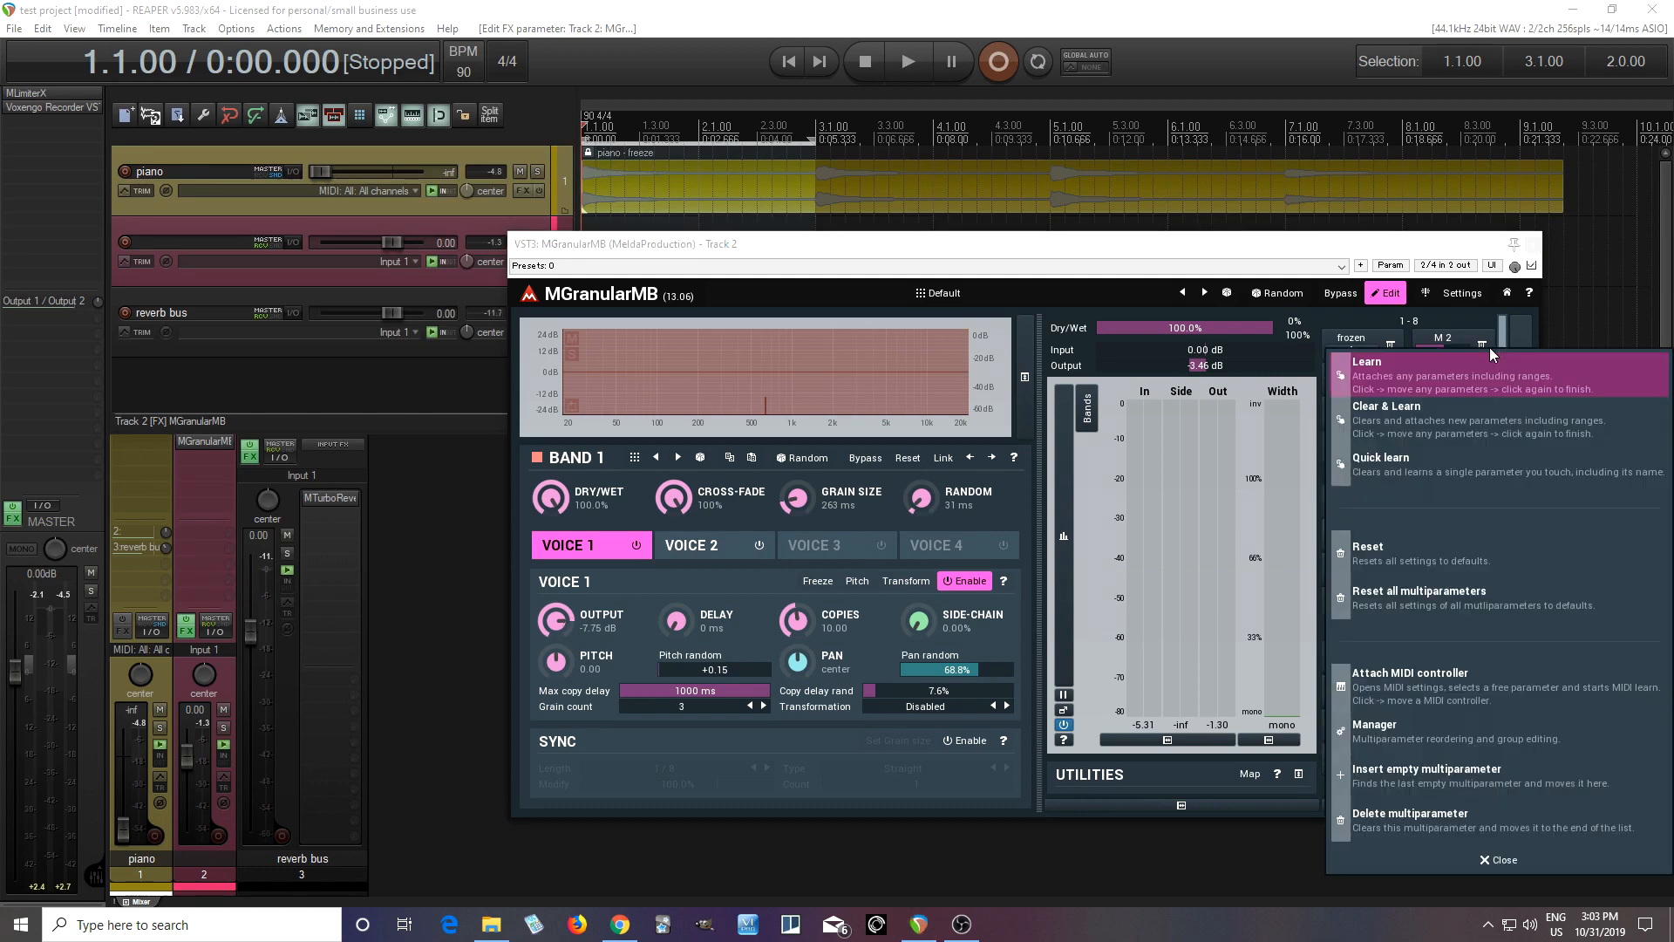
pyautogui.click(1430, 427)
pyautogui.moveTo(560, 622); pyautogui.dragTo(561, 681)
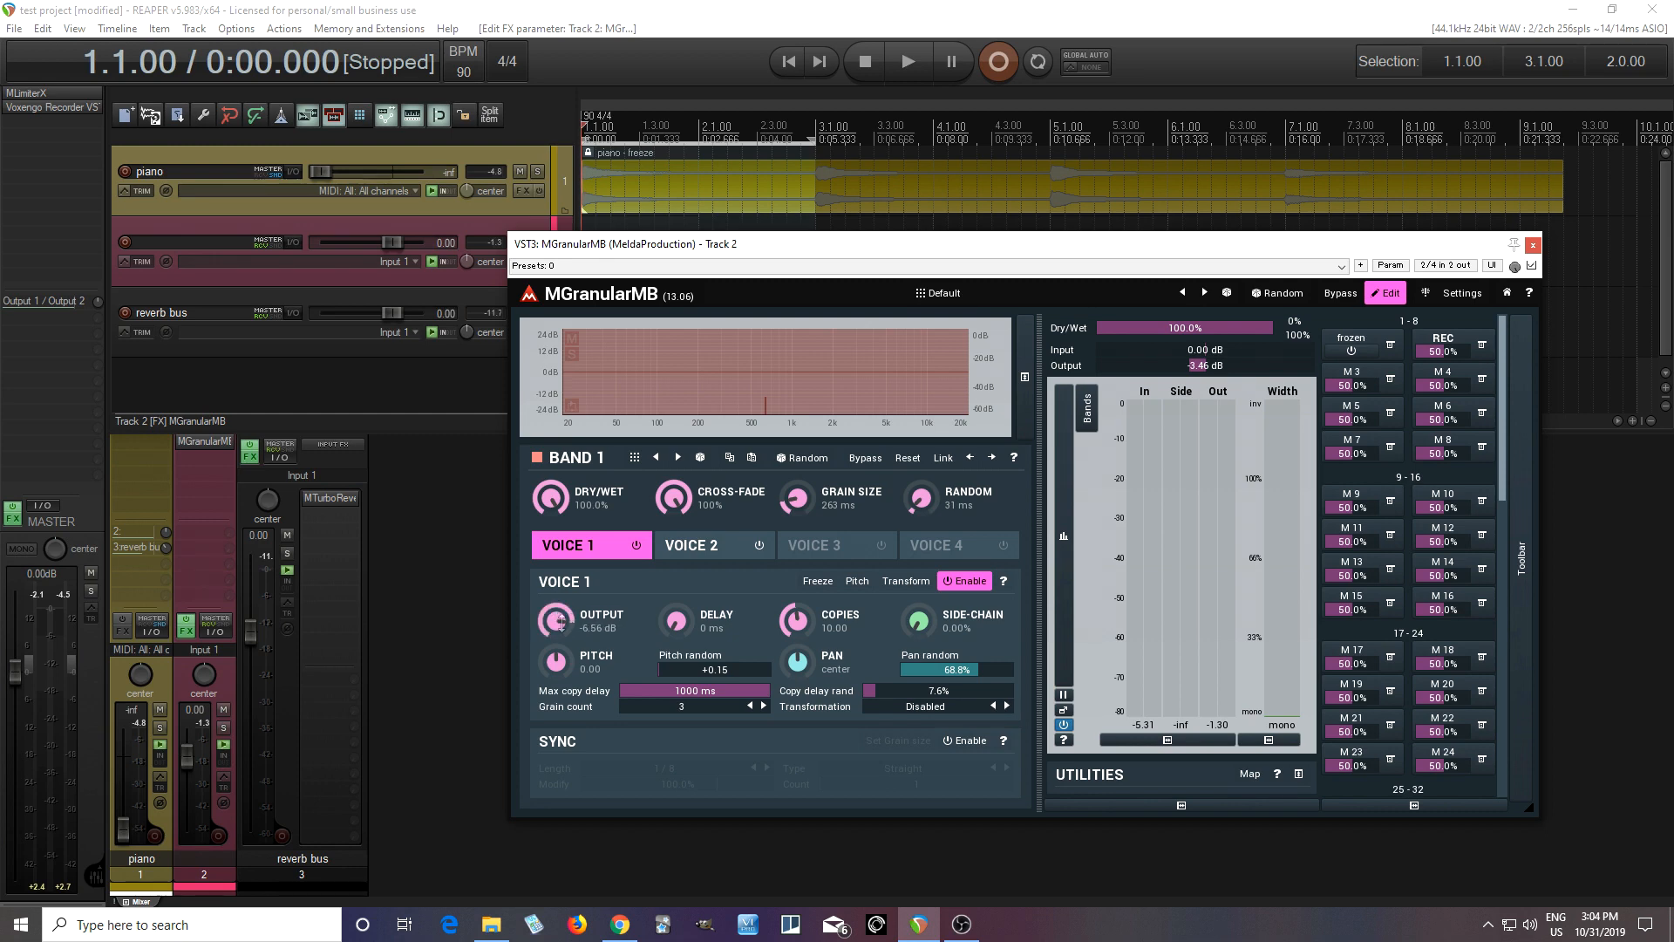
pyautogui.click(680, 554)
pyautogui.moveTo(567, 612)
pyautogui.mouseDown()
pyautogui.moveTo(566, 659)
pyautogui.moveTo(567, 616)
pyautogui.mouseUp()
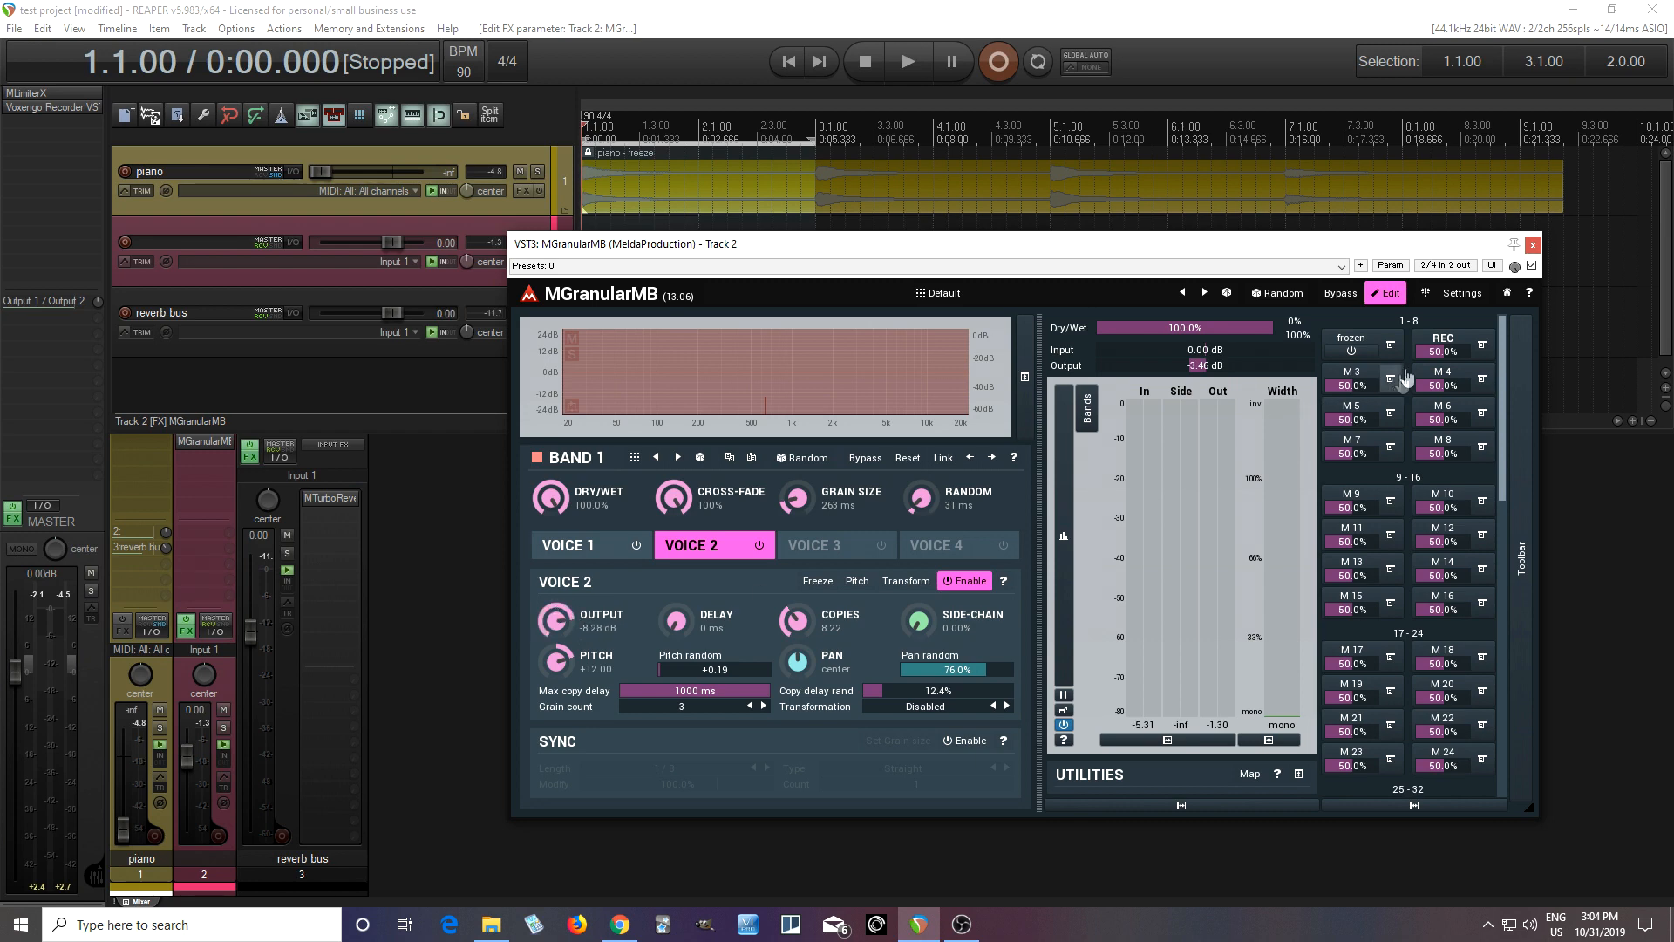
pyautogui.click(1445, 349)
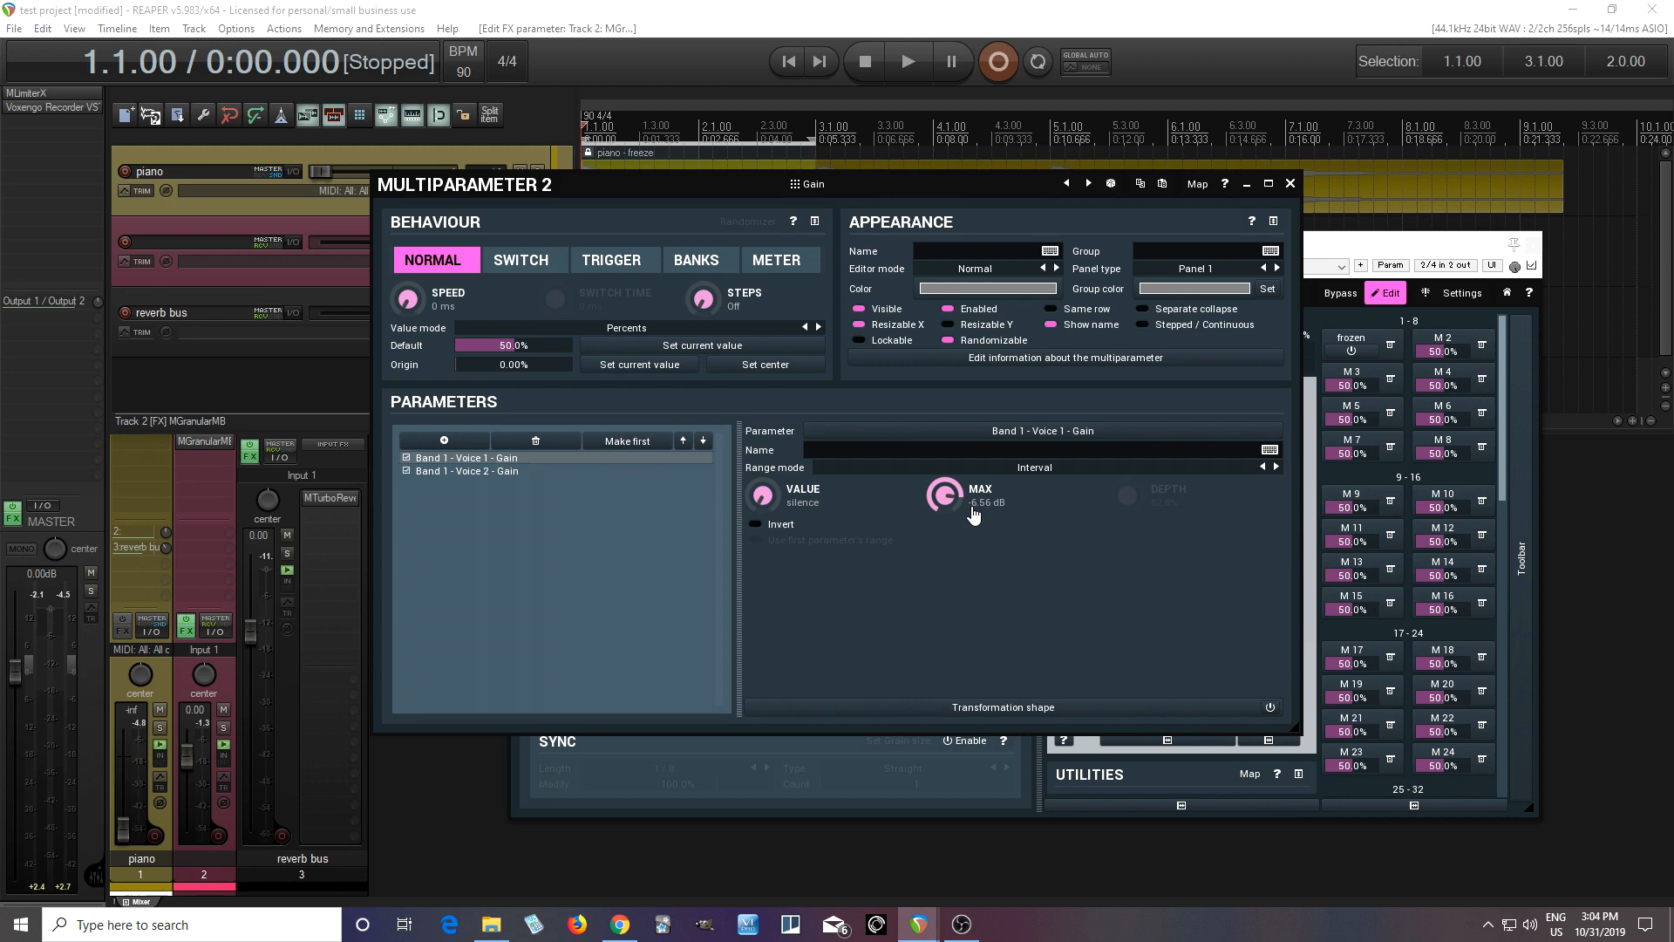
# - Name multiparameter 2 "amount", set its default to 0% and reset it to that value, with Voice 2's maximum gain at -8.10 dB
pyautogui.click(563, 472)
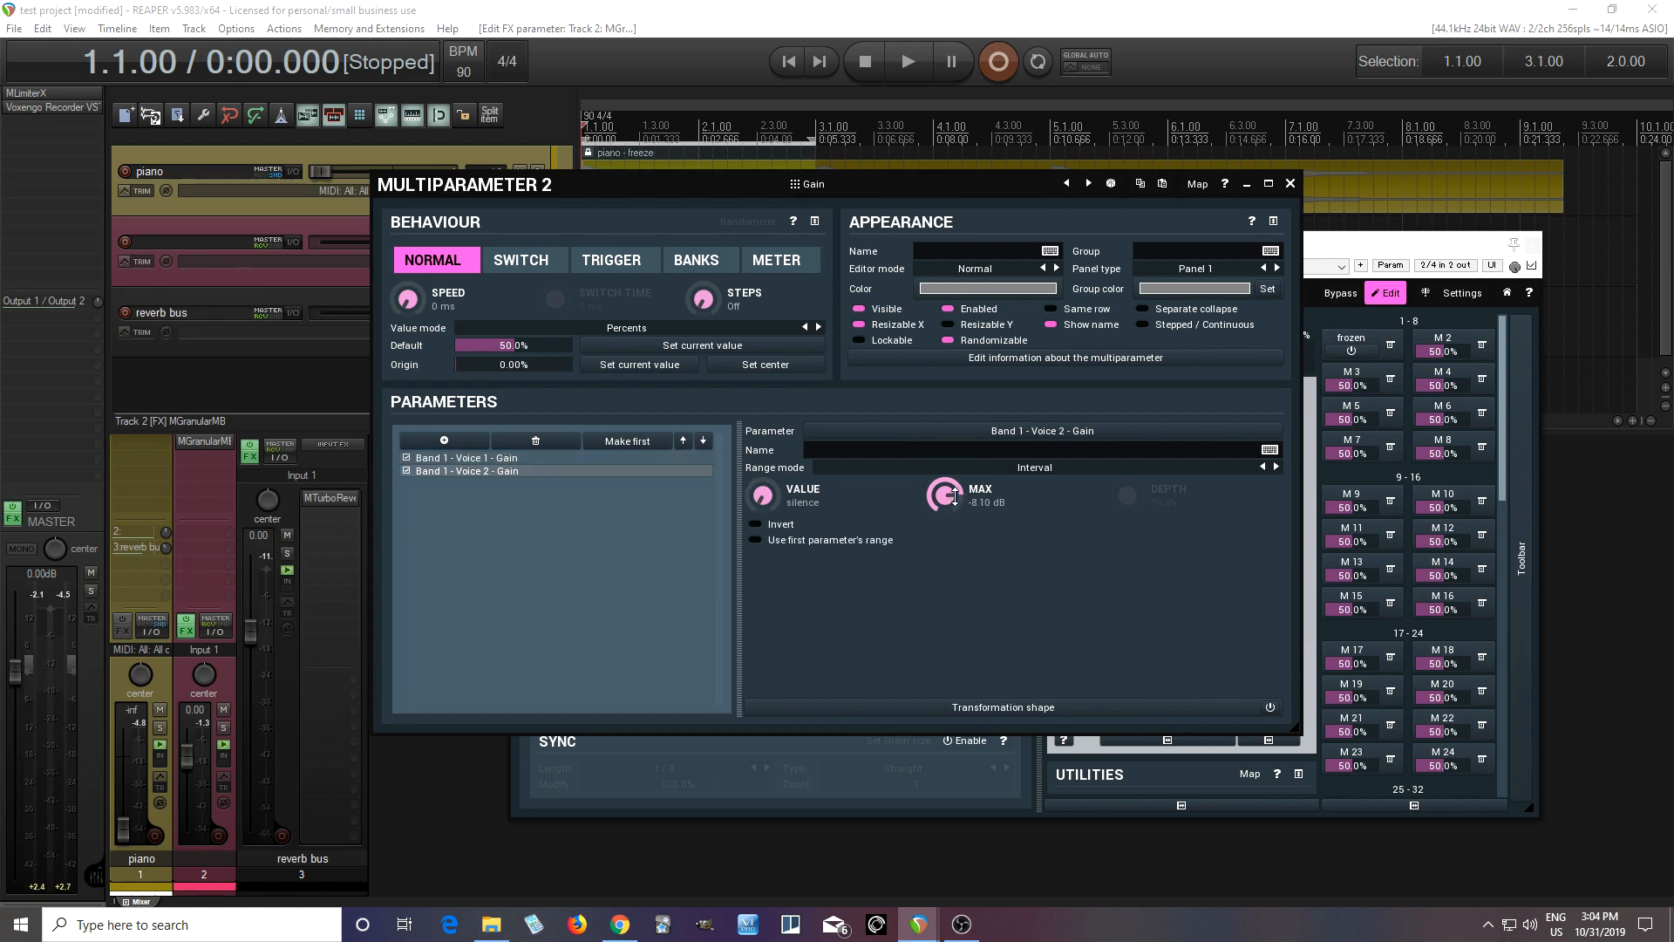
pyautogui.doubleClick(539, 342)
pyautogui.write('amount')
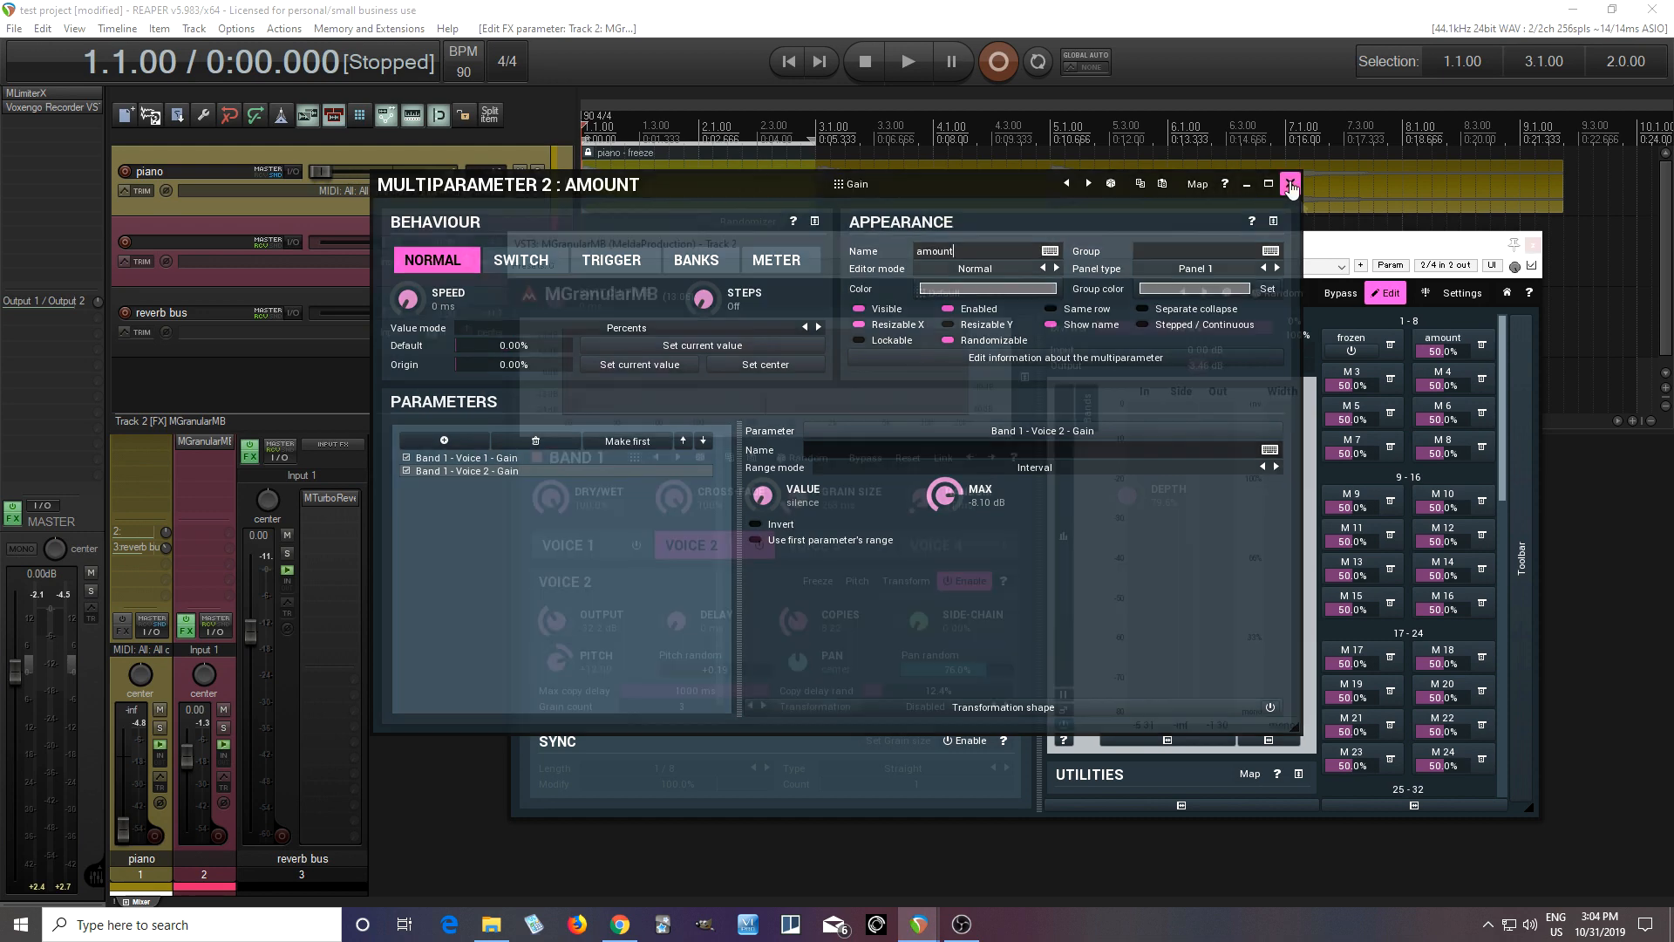
pyautogui.click(1290, 183)
pyautogui.doubleClick(1445, 350)
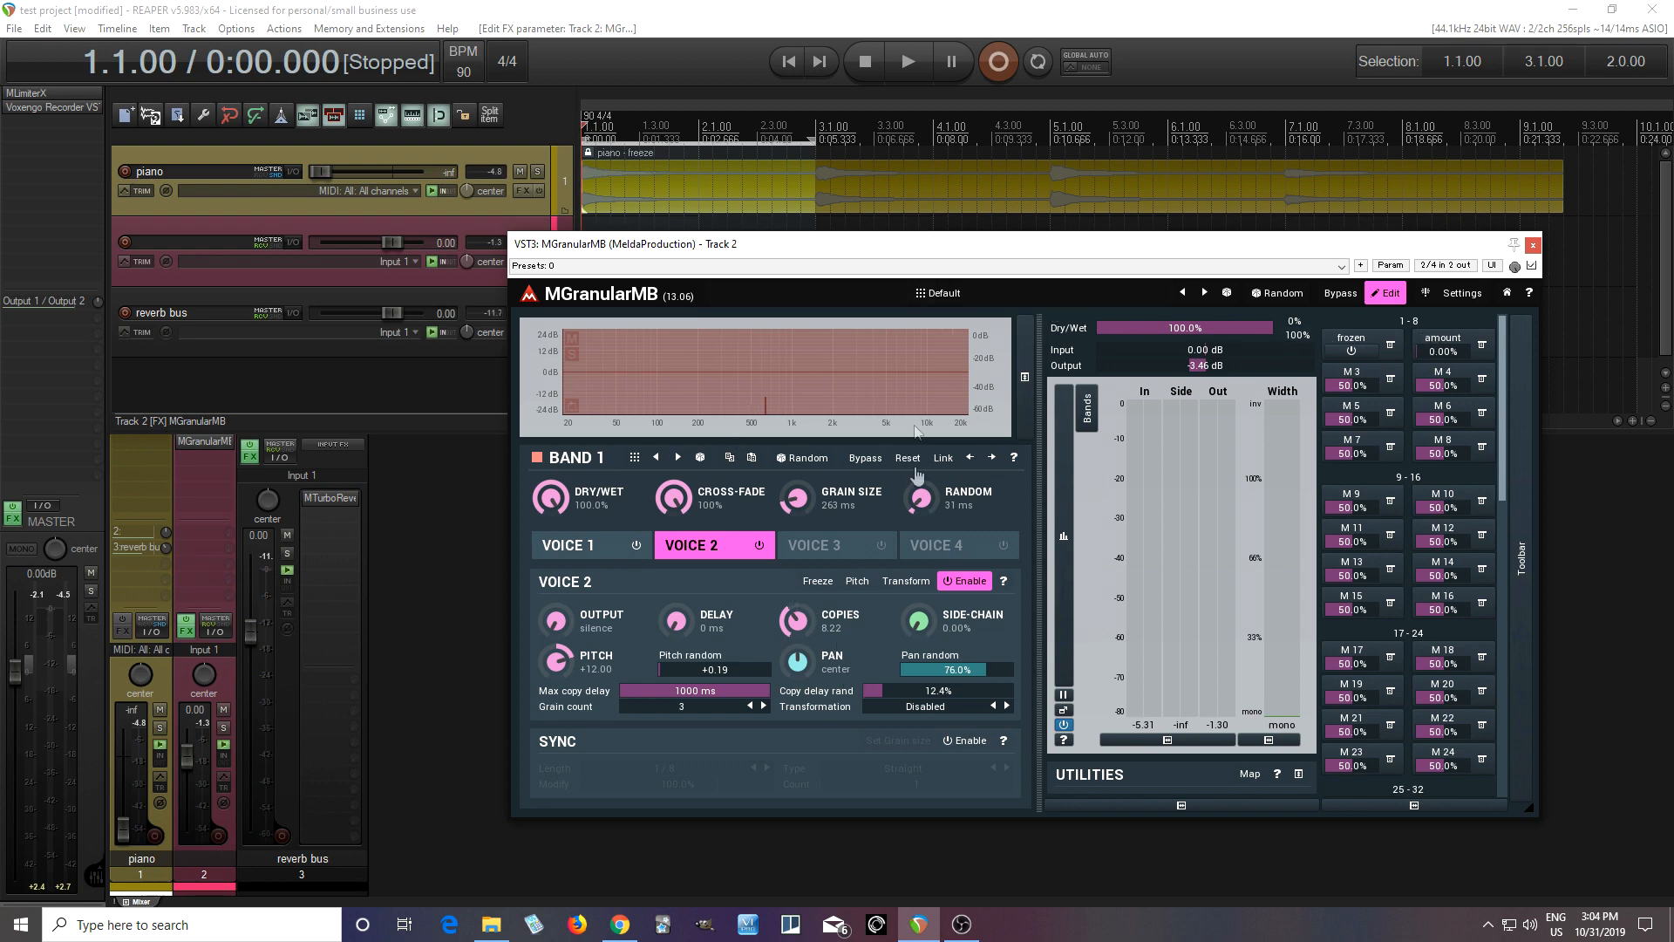
# - Audition the pad with frozen on while raising amount to 100%, stopping playback and turning frozen off at the end
pyautogui.click(908, 61)
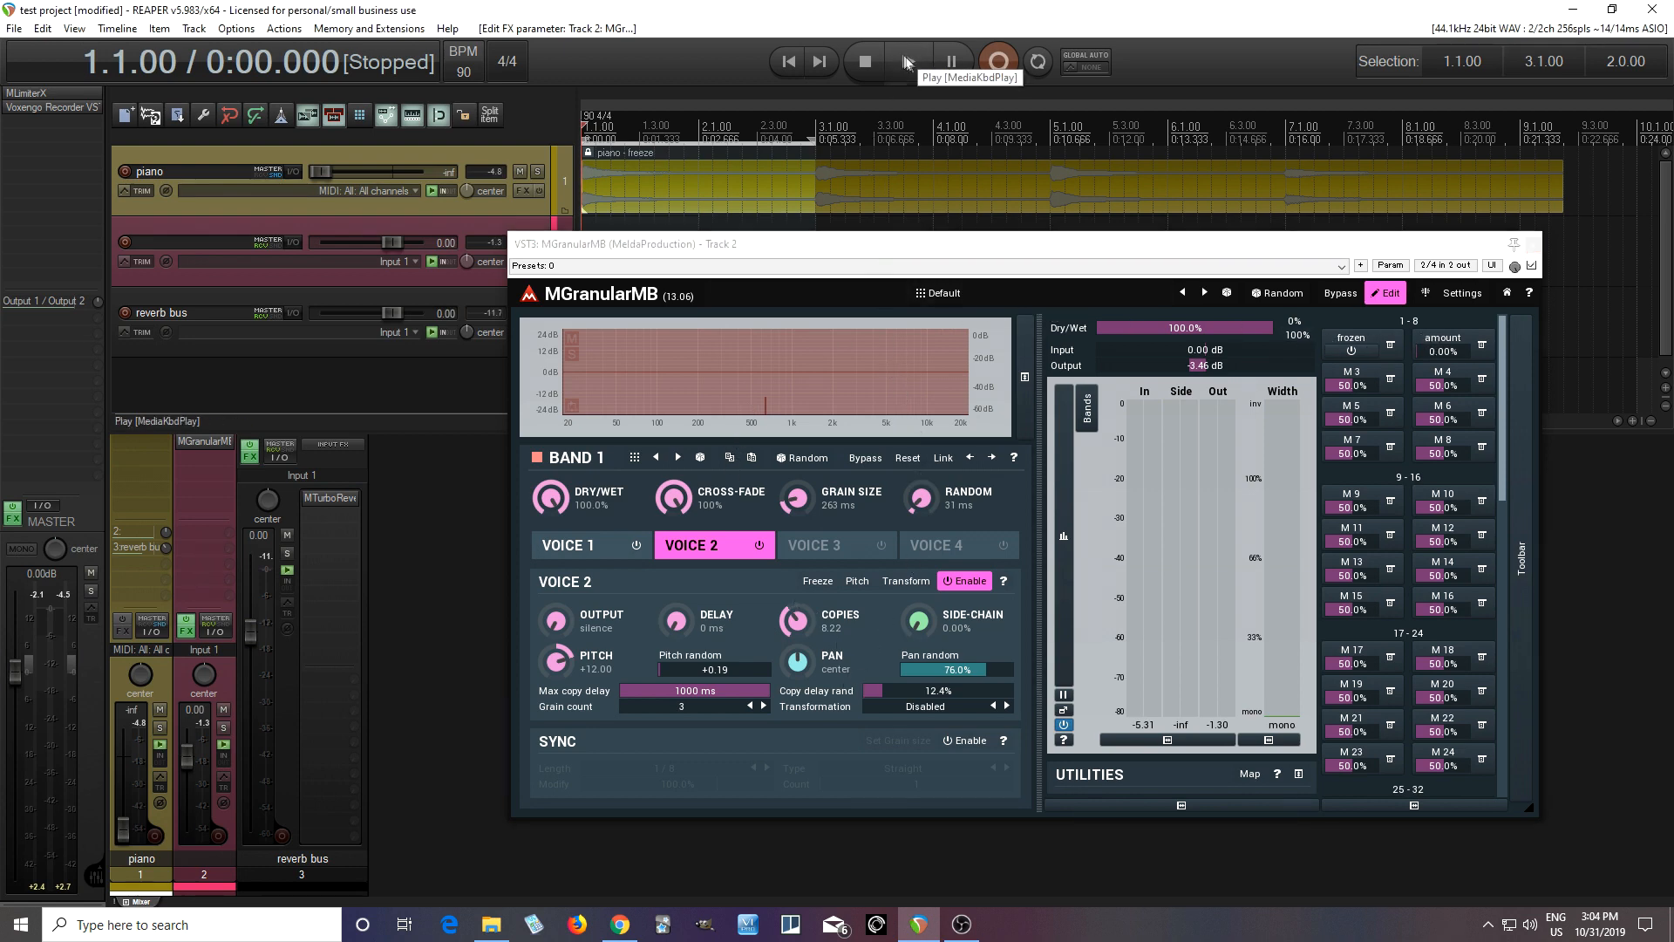
pyautogui.click(1352, 350)
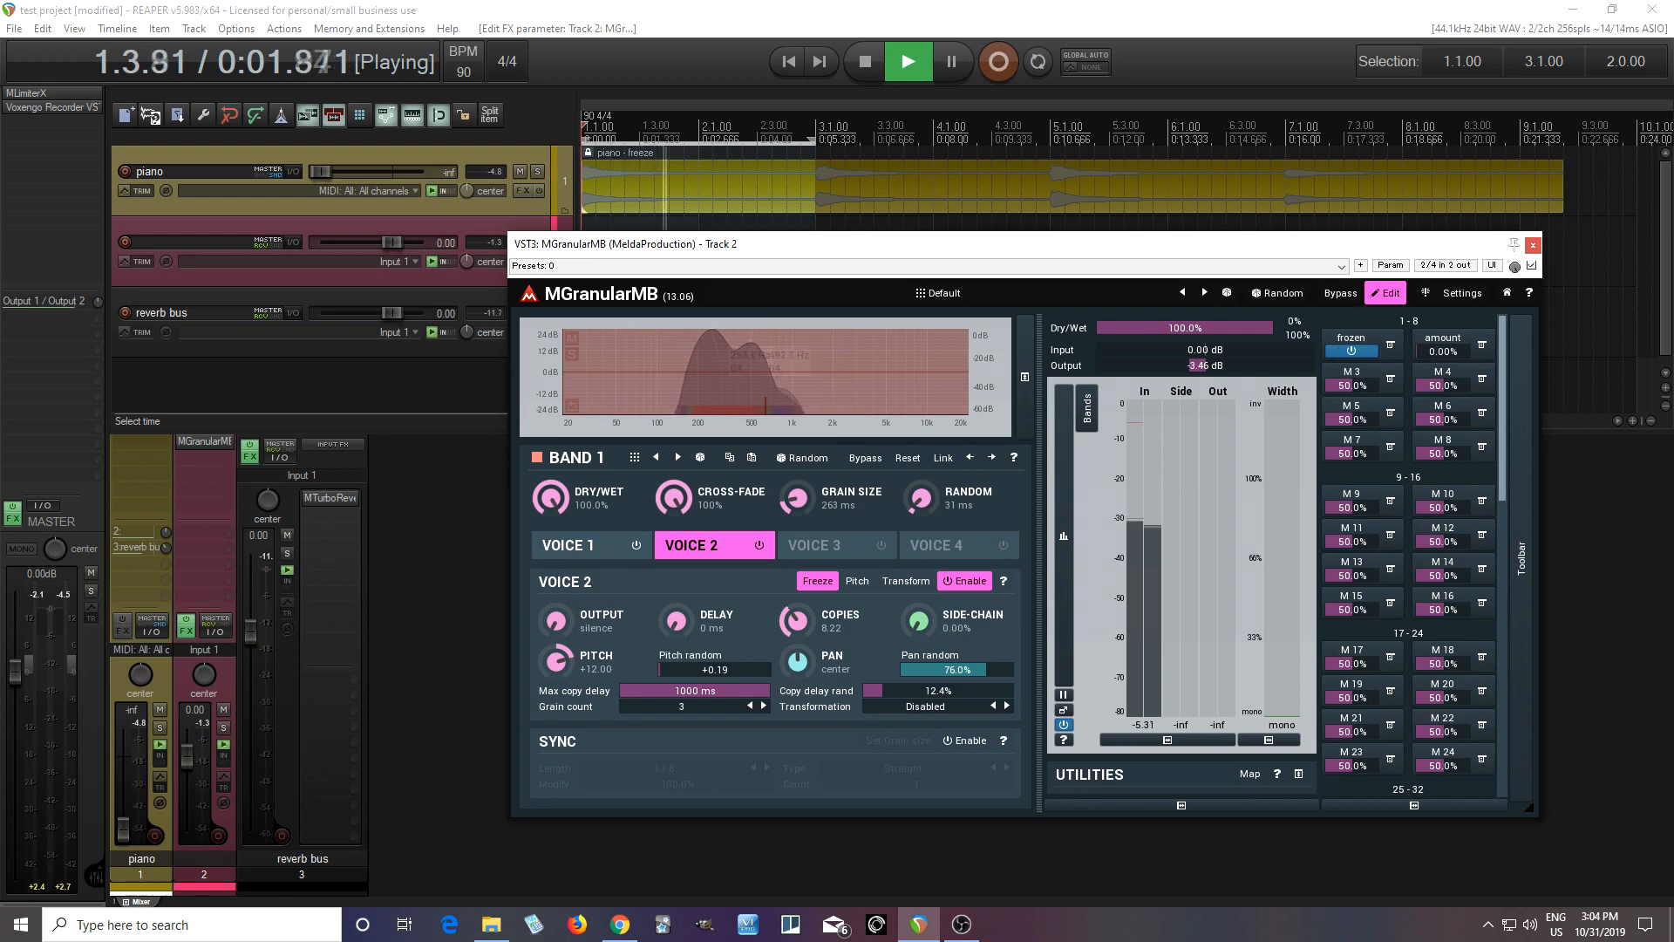
pyautogui.moveTo(1422, 351); pyautogui.dragTo(1472, 351)
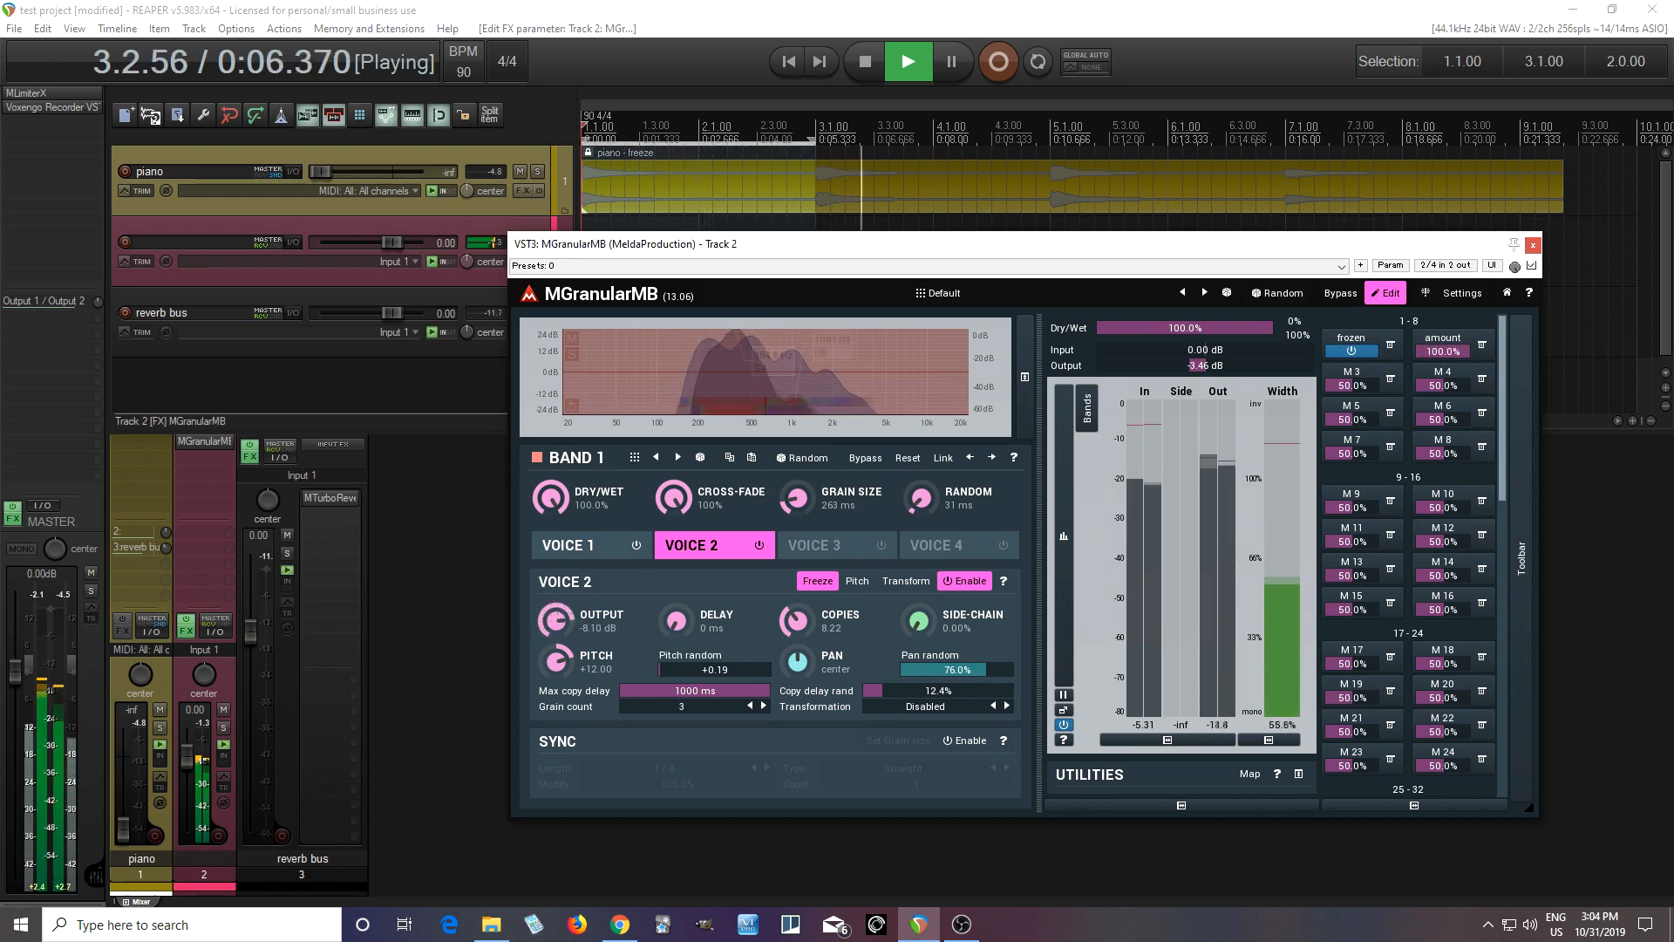
pyautogui.click(866, 66)
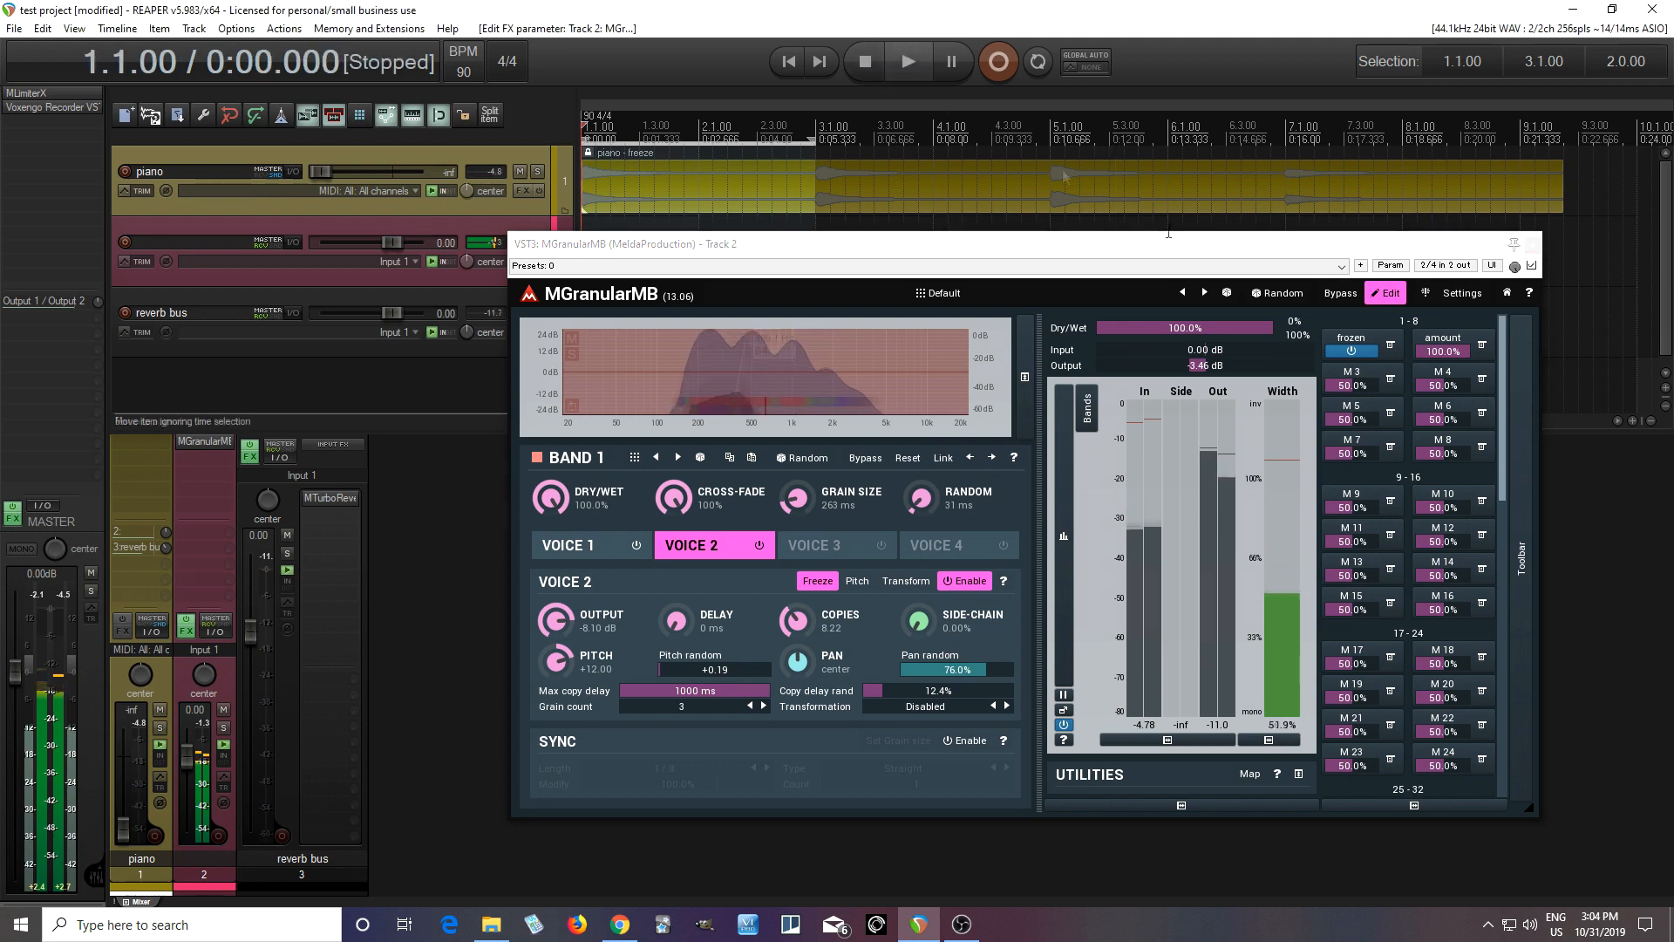
pyautogui.click(1354, 349)
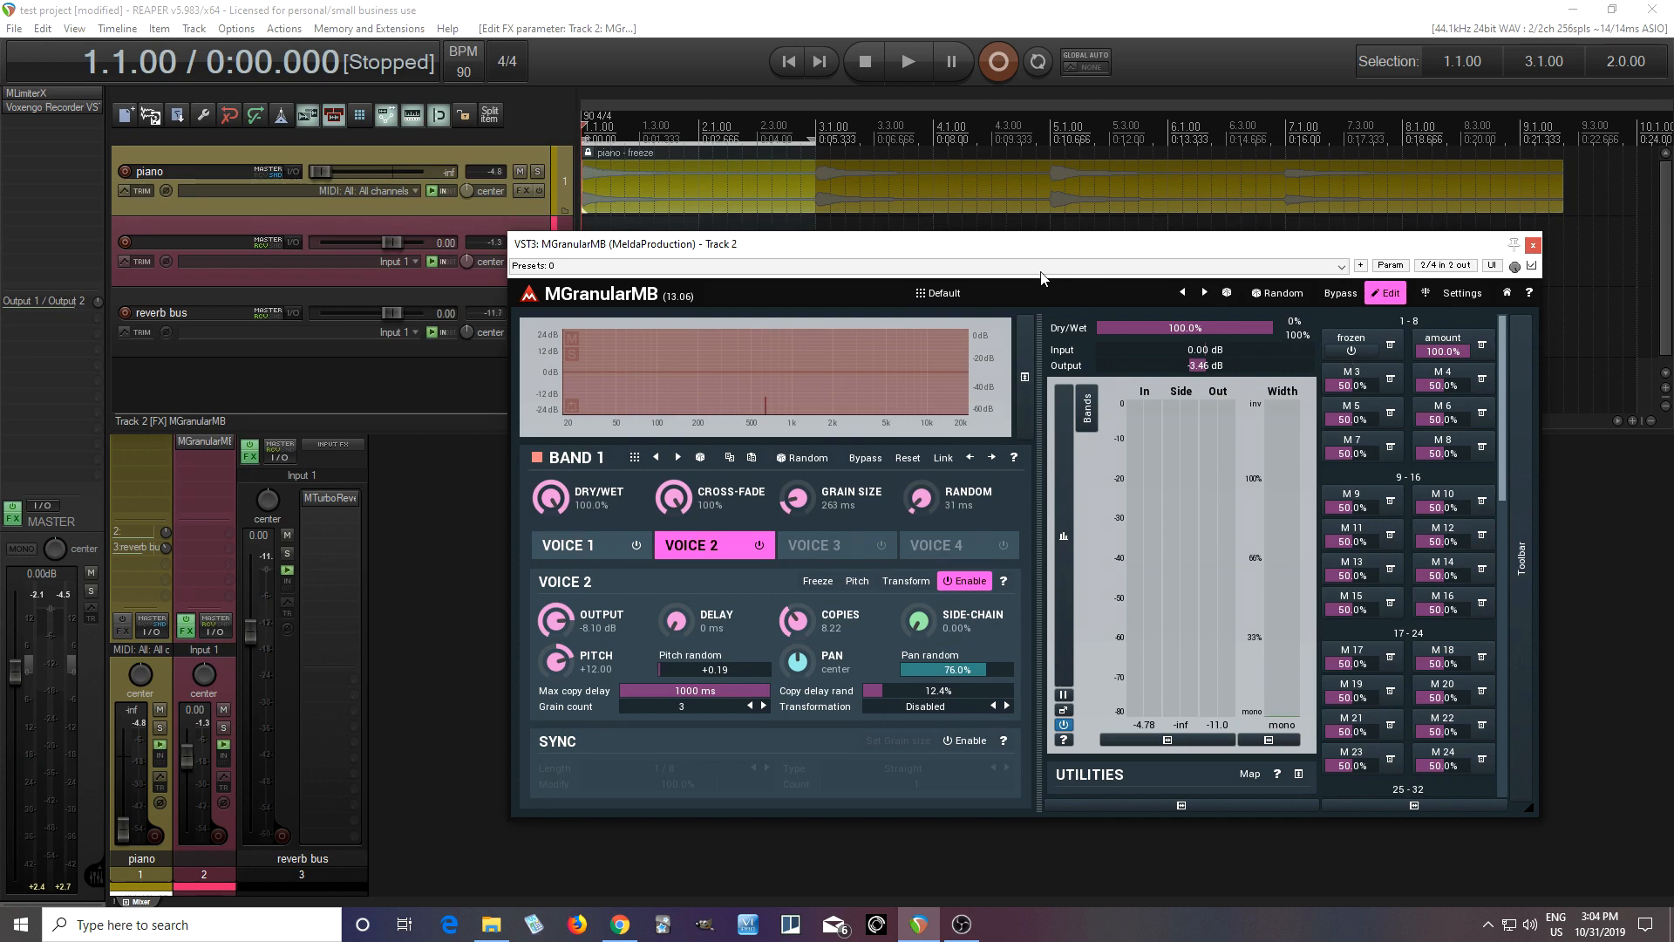
# - Show the frozen and amount parameter envelopes on track 2 and close the MGranularMB window
pyautogui.moveTo(1002, 253); pyautogui.dragTo(1039, 349)
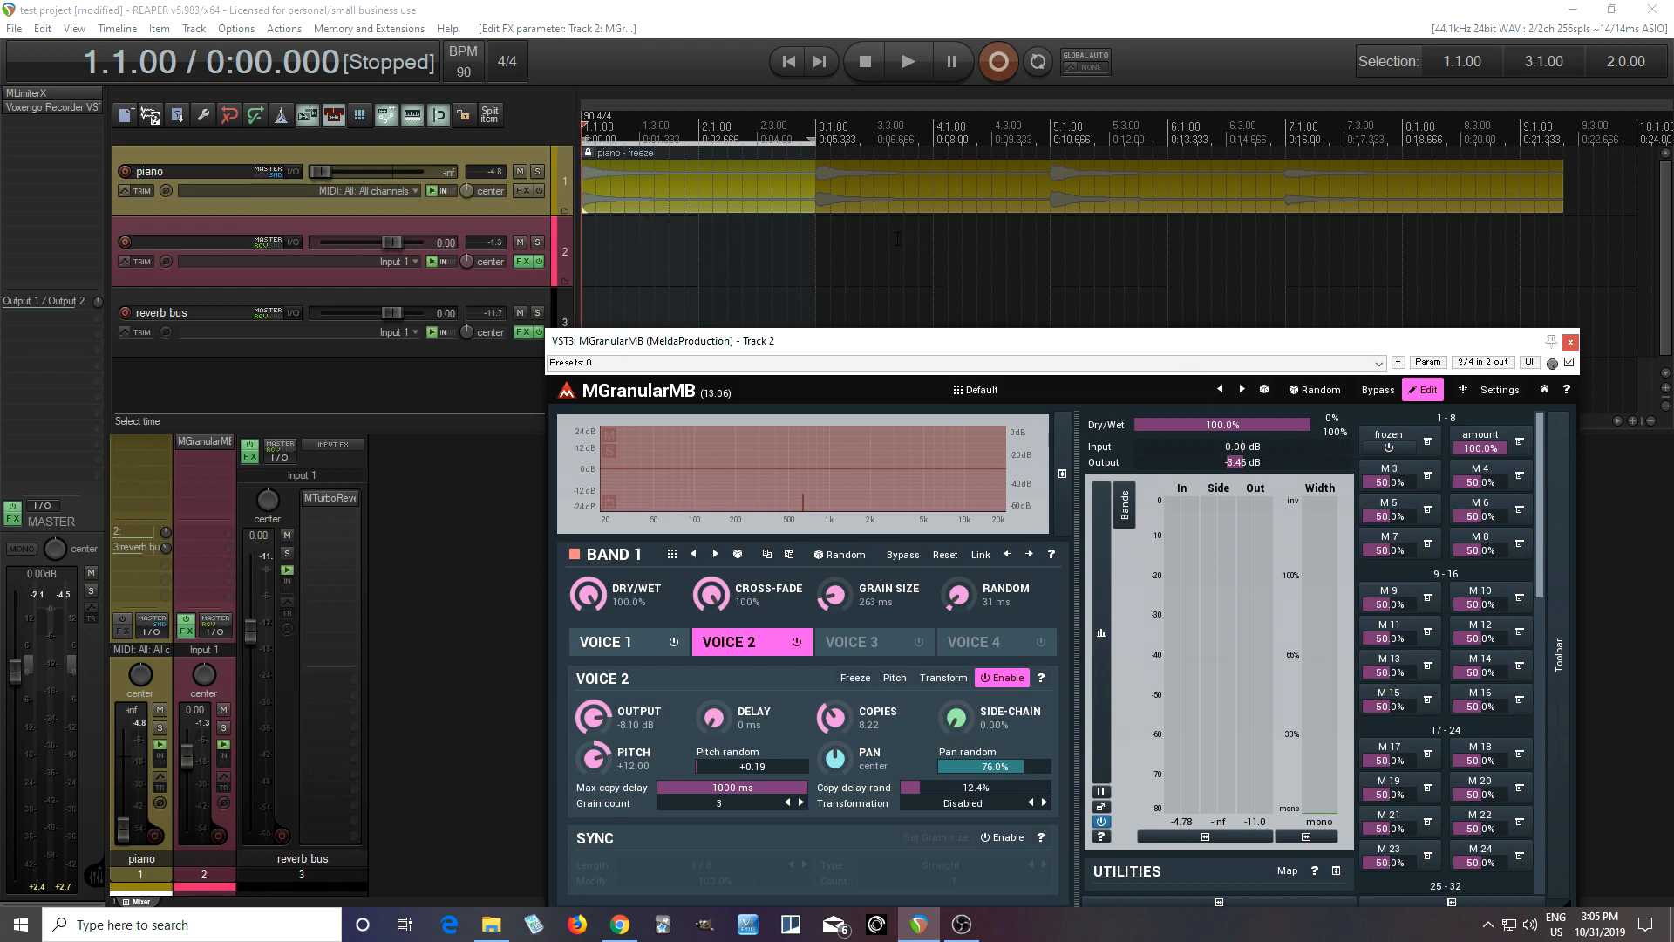
pyautogui.click(144, 264)
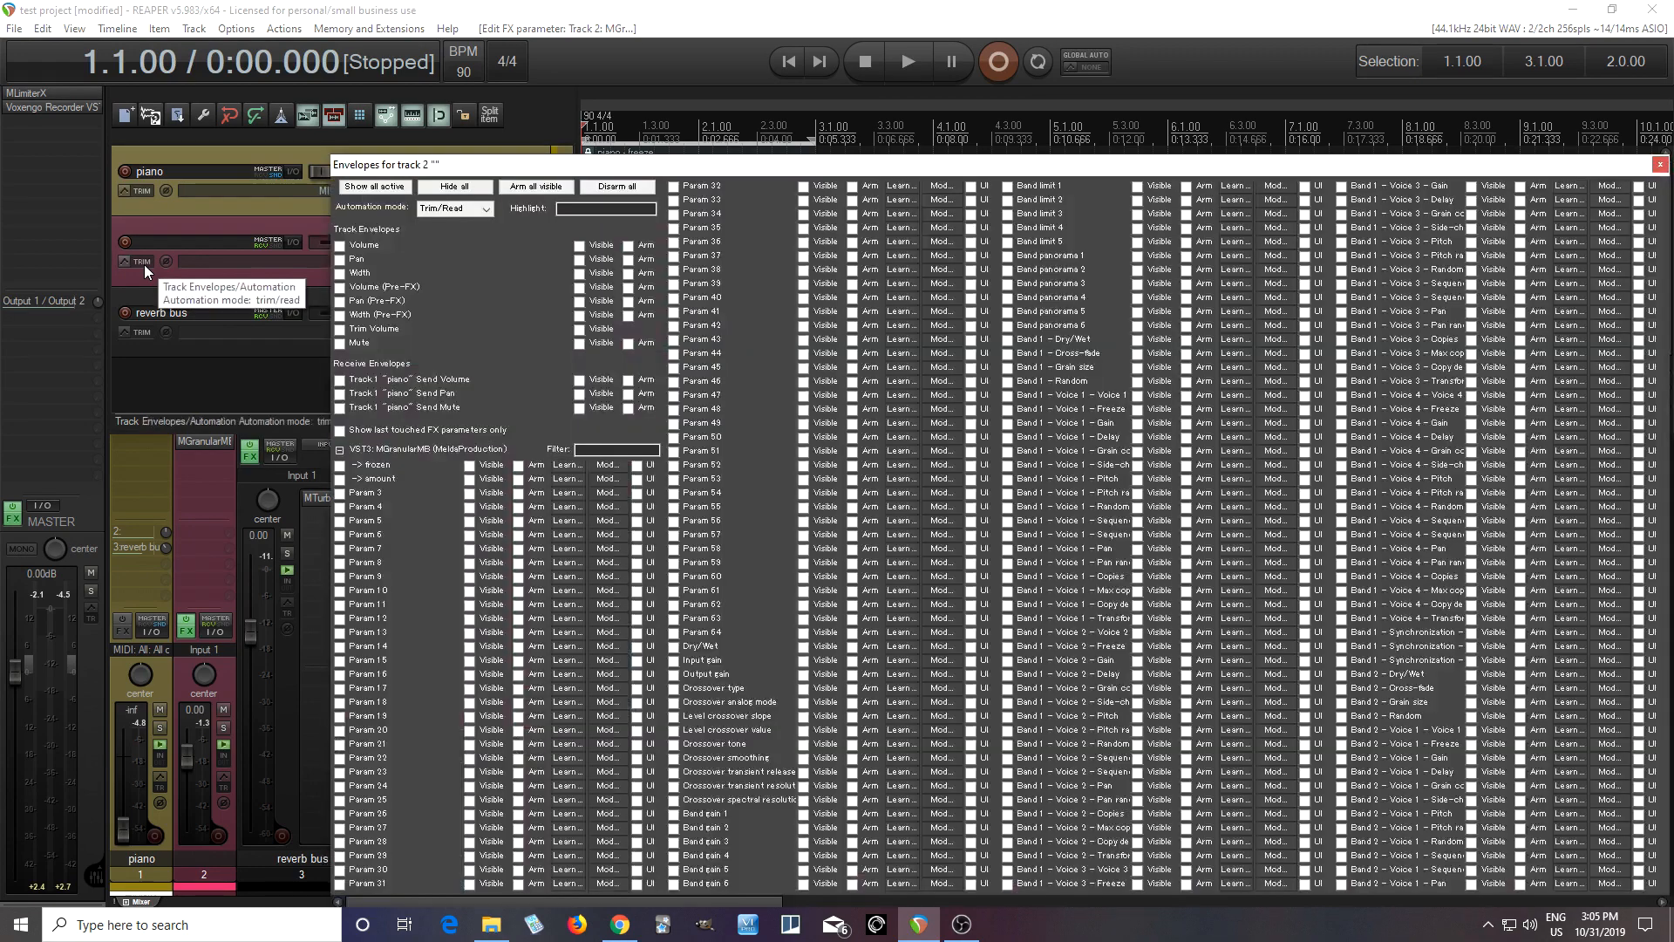
pyautogui.click(340, 466)
pyautogui.click(340, 480)
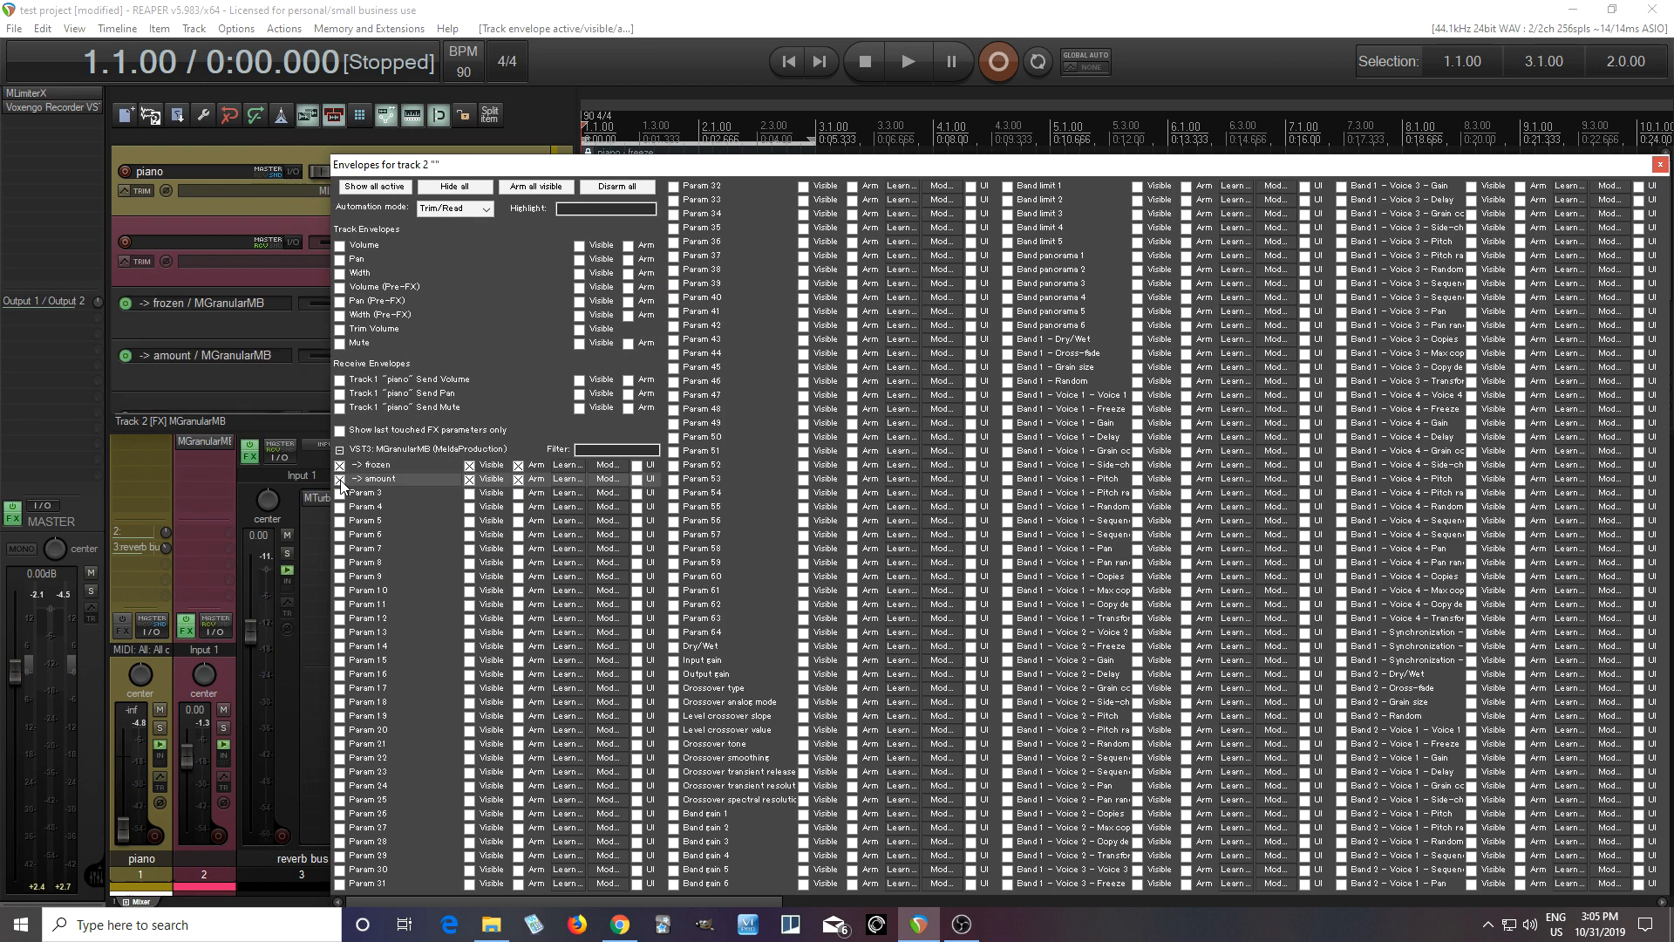
pyautogui.press('Escape')
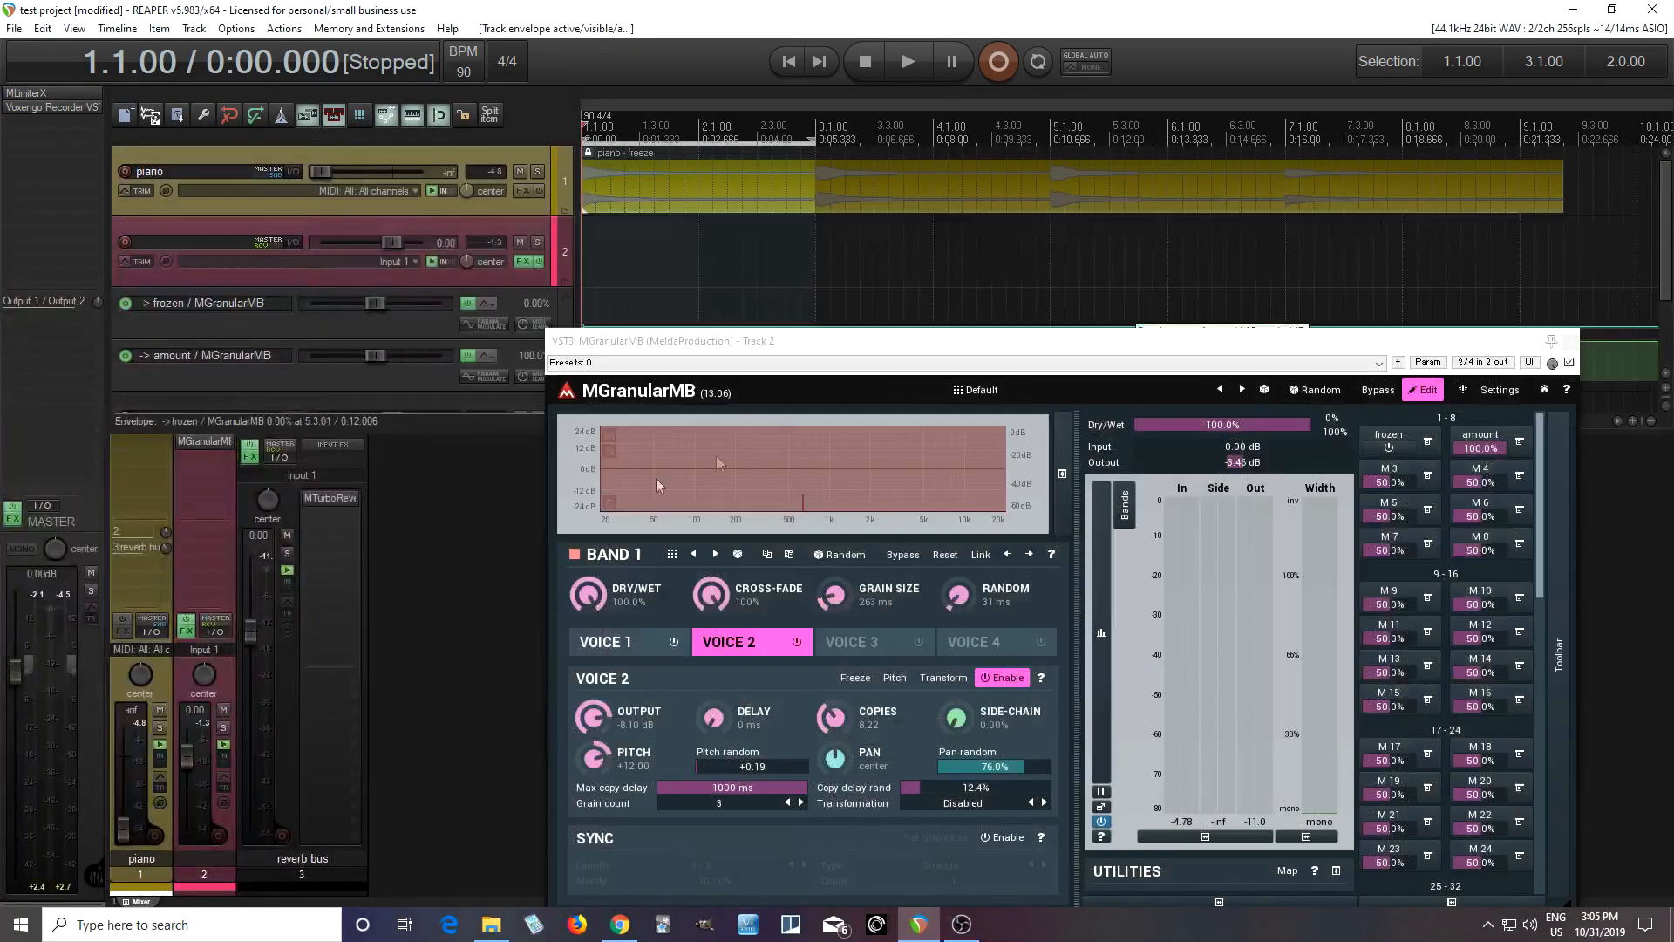
pyautogui.moveTo(950, 348); pyautogui.dragTo(930, 514)
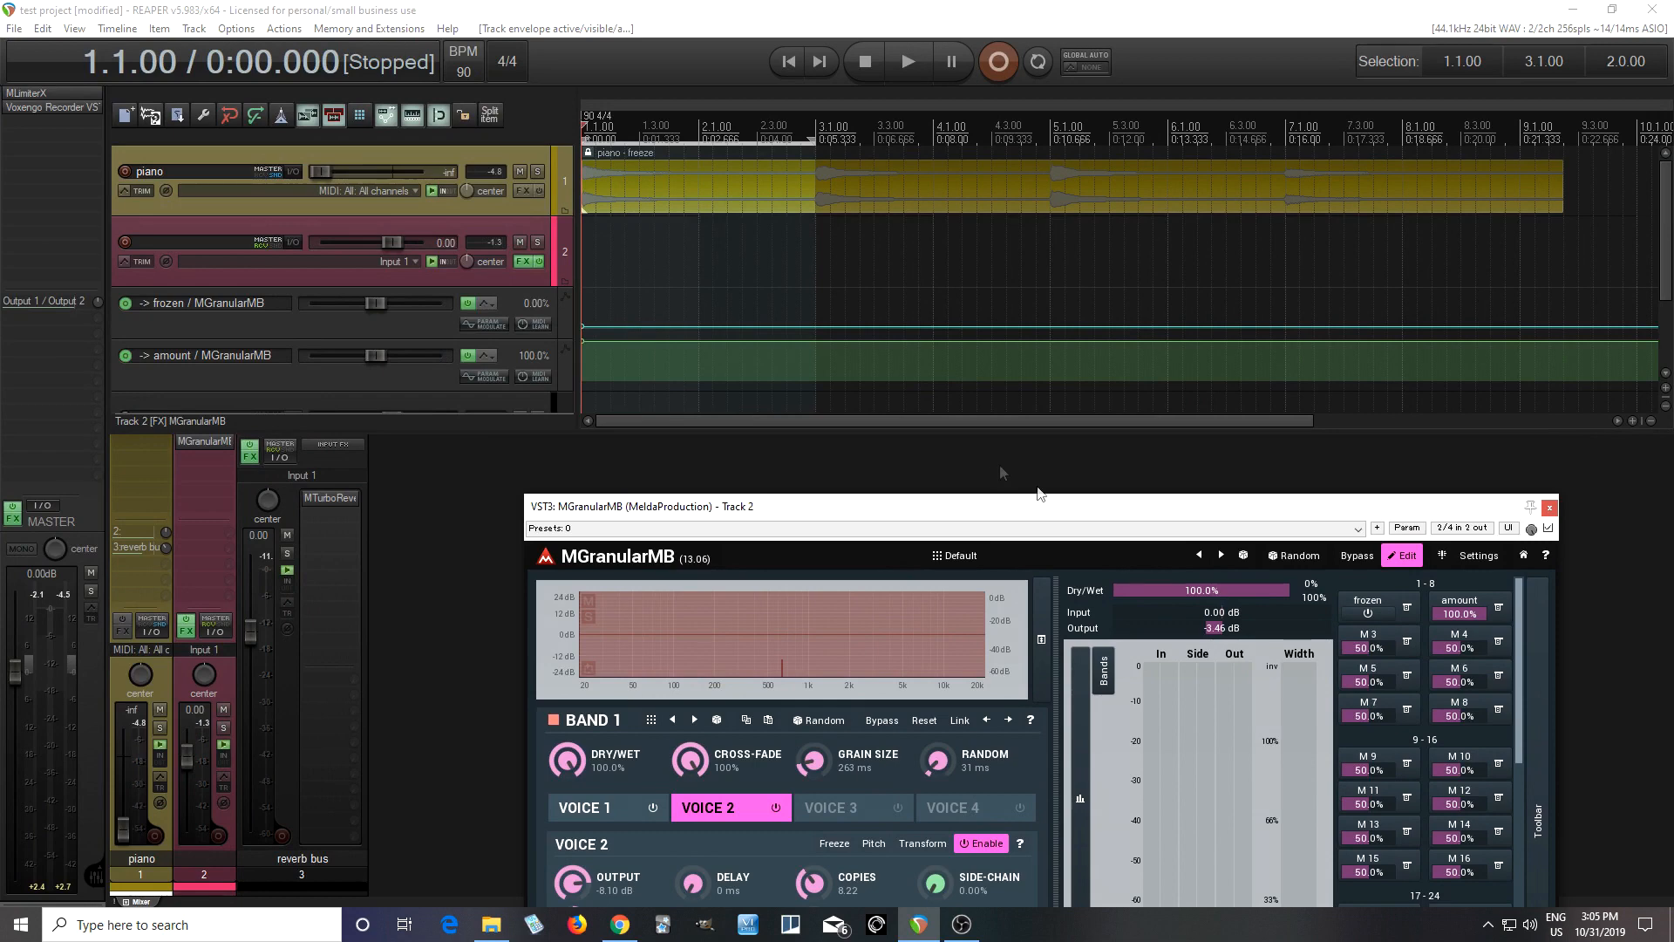
pyautogui.click(1550, 508)
# - Draw the frozen envelope with a jump from 0% to 100% at about 1.1.50, holding until about 2.4.50 and returning to 0% at 3.1.00
pyautogui.scroll(3, 704, 307)
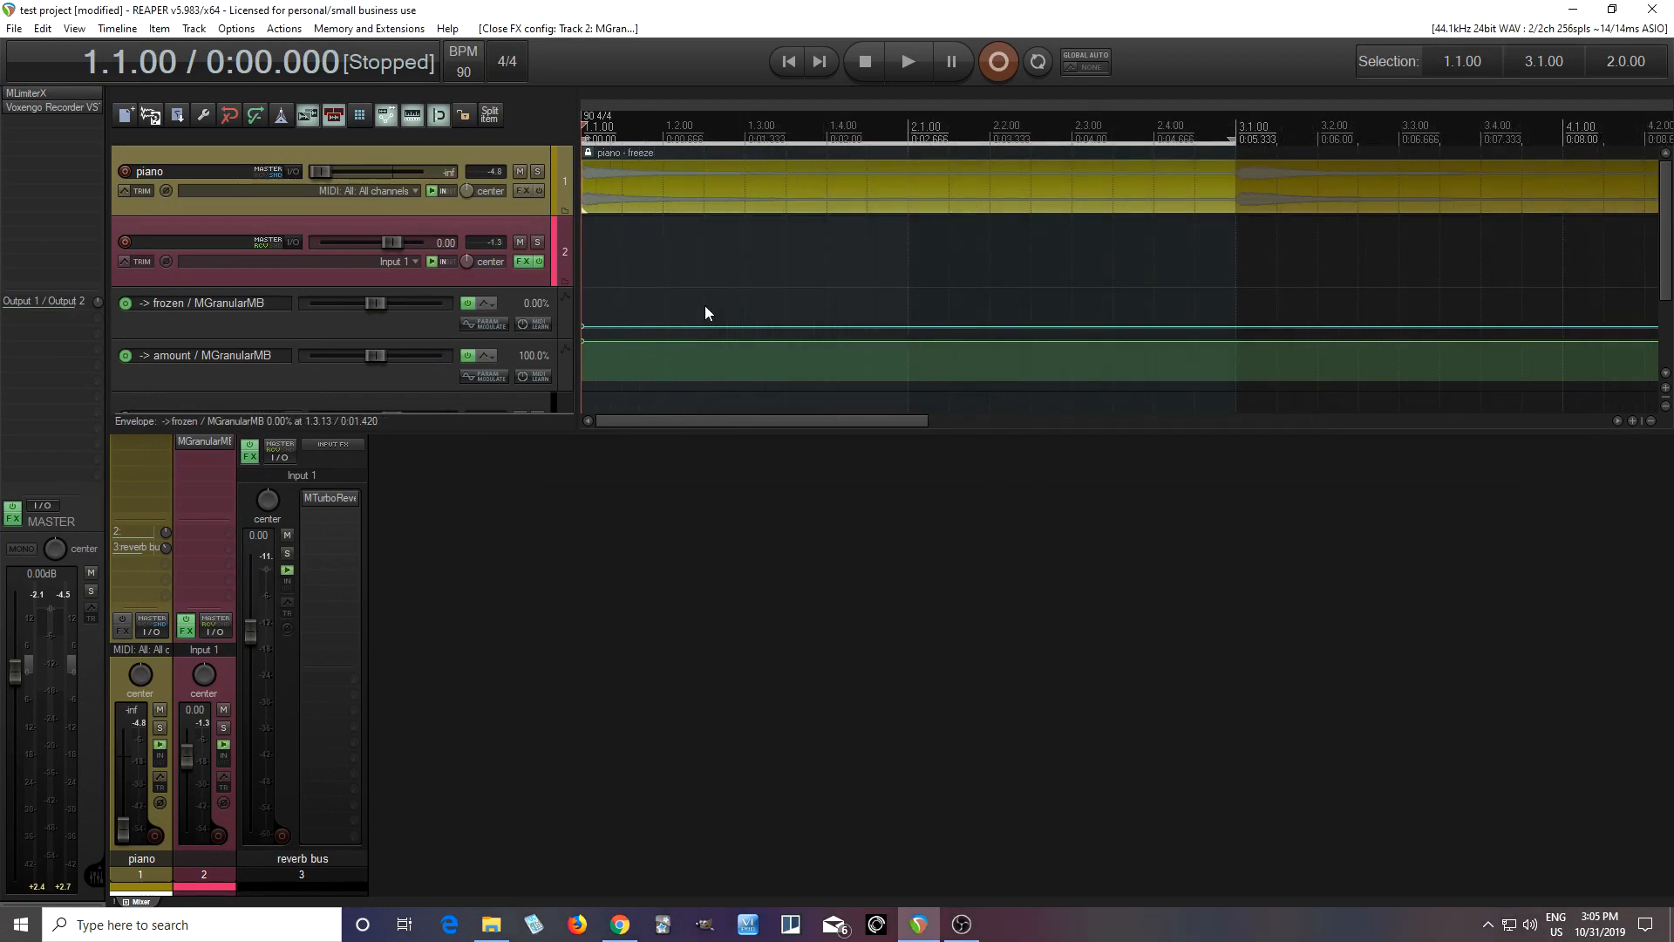
pyautogui.click(661, 327)
pyautogui.click(1216, 328)
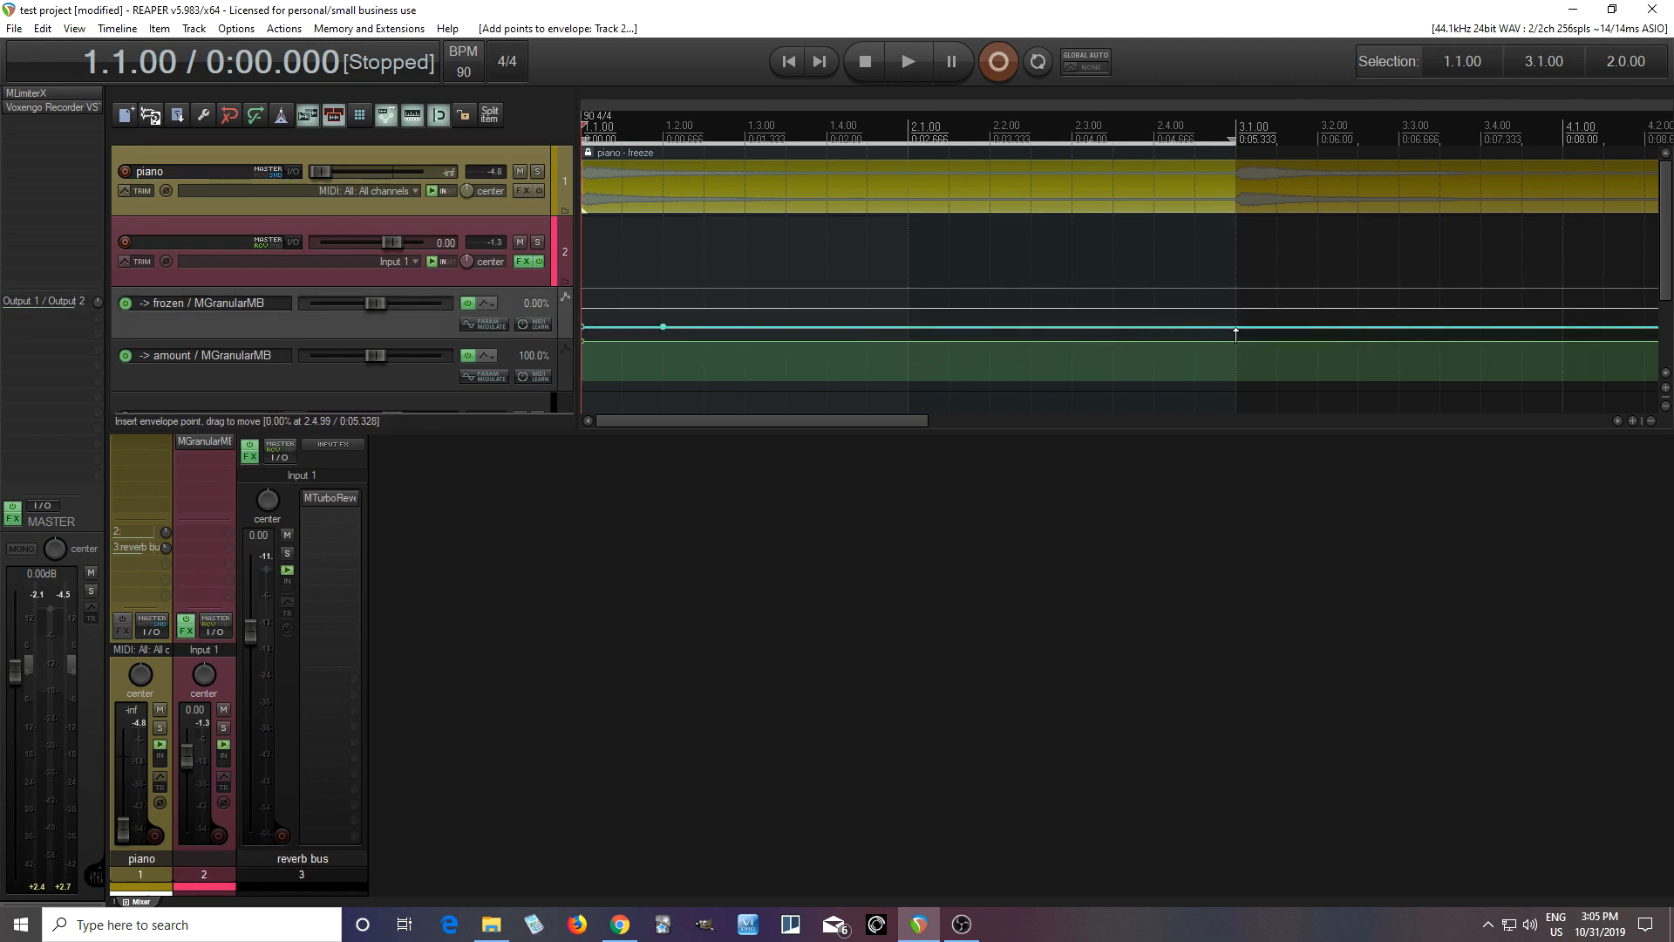
pyautogui.click(621, 327)
pyautogui.moveTo(669, 326); pyautogui.dragTo(652, 142)
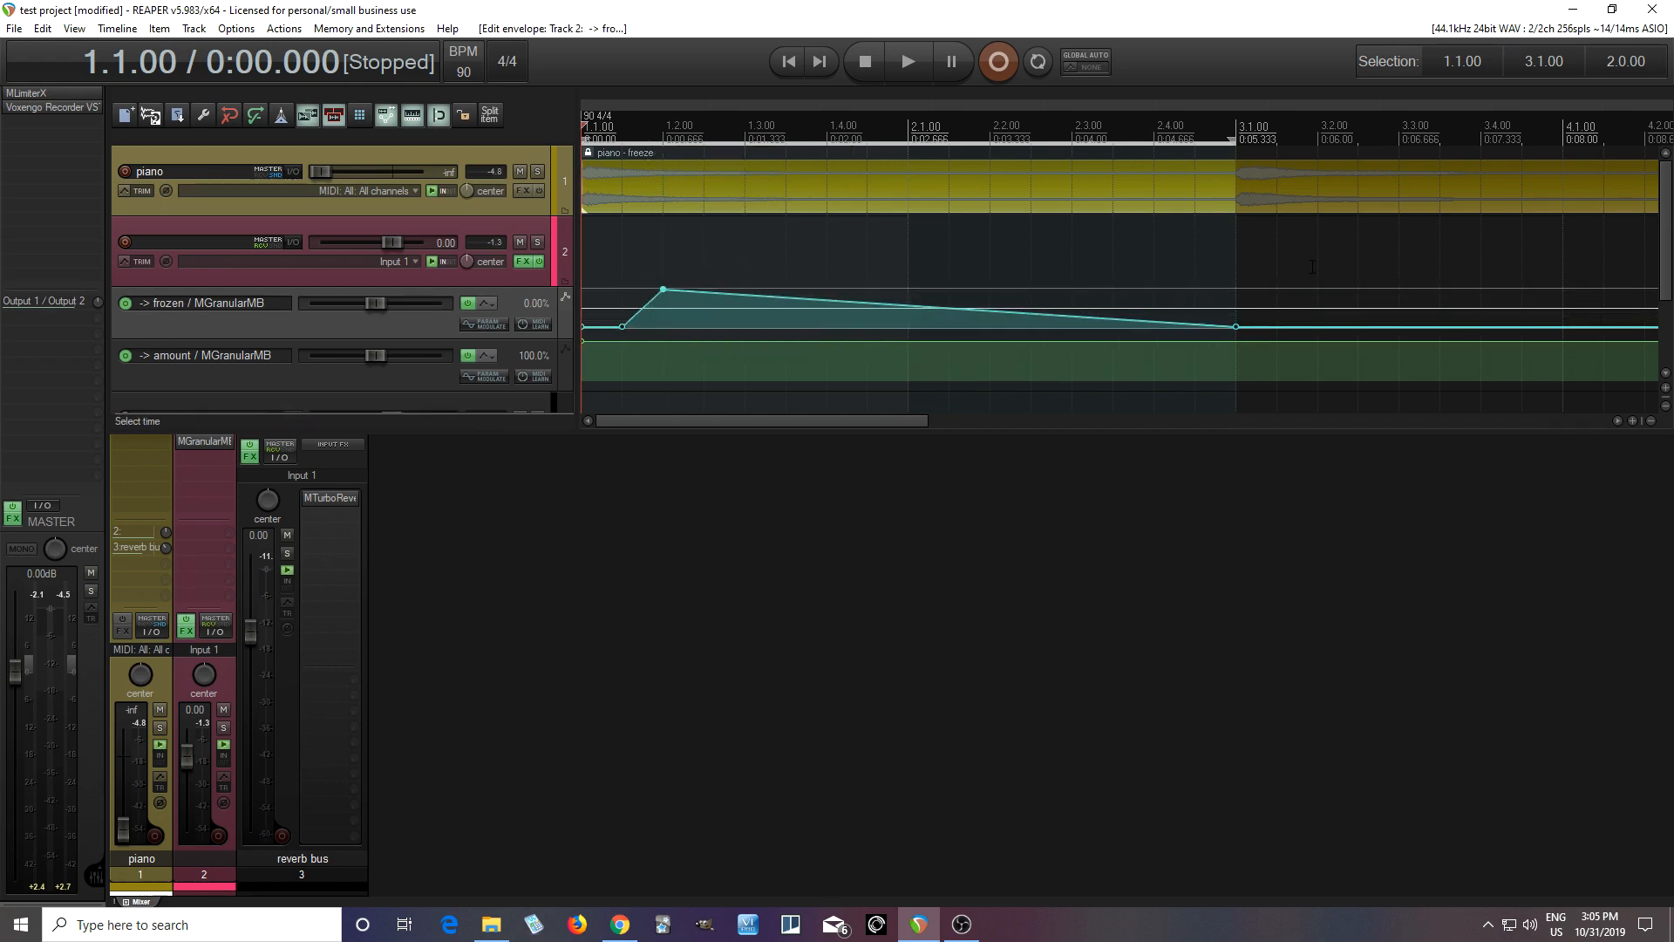
pyautogui.click(1196, 291)
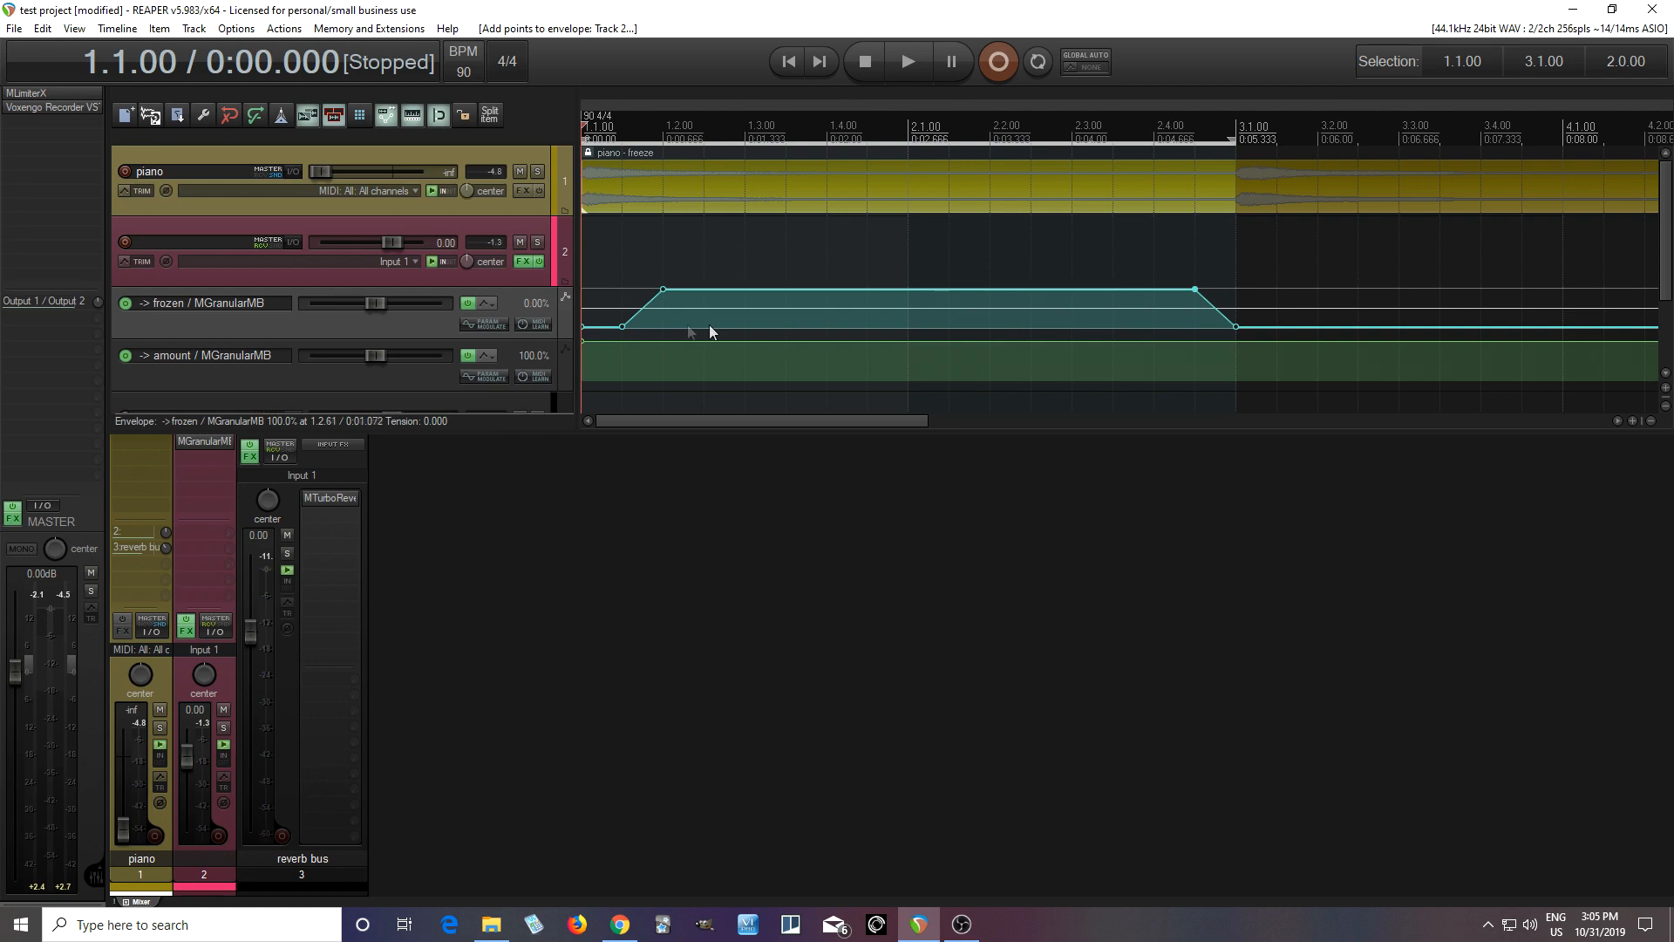
pyautogui.moveTo(626, 326); pyautogui.dragTo(656, 328)
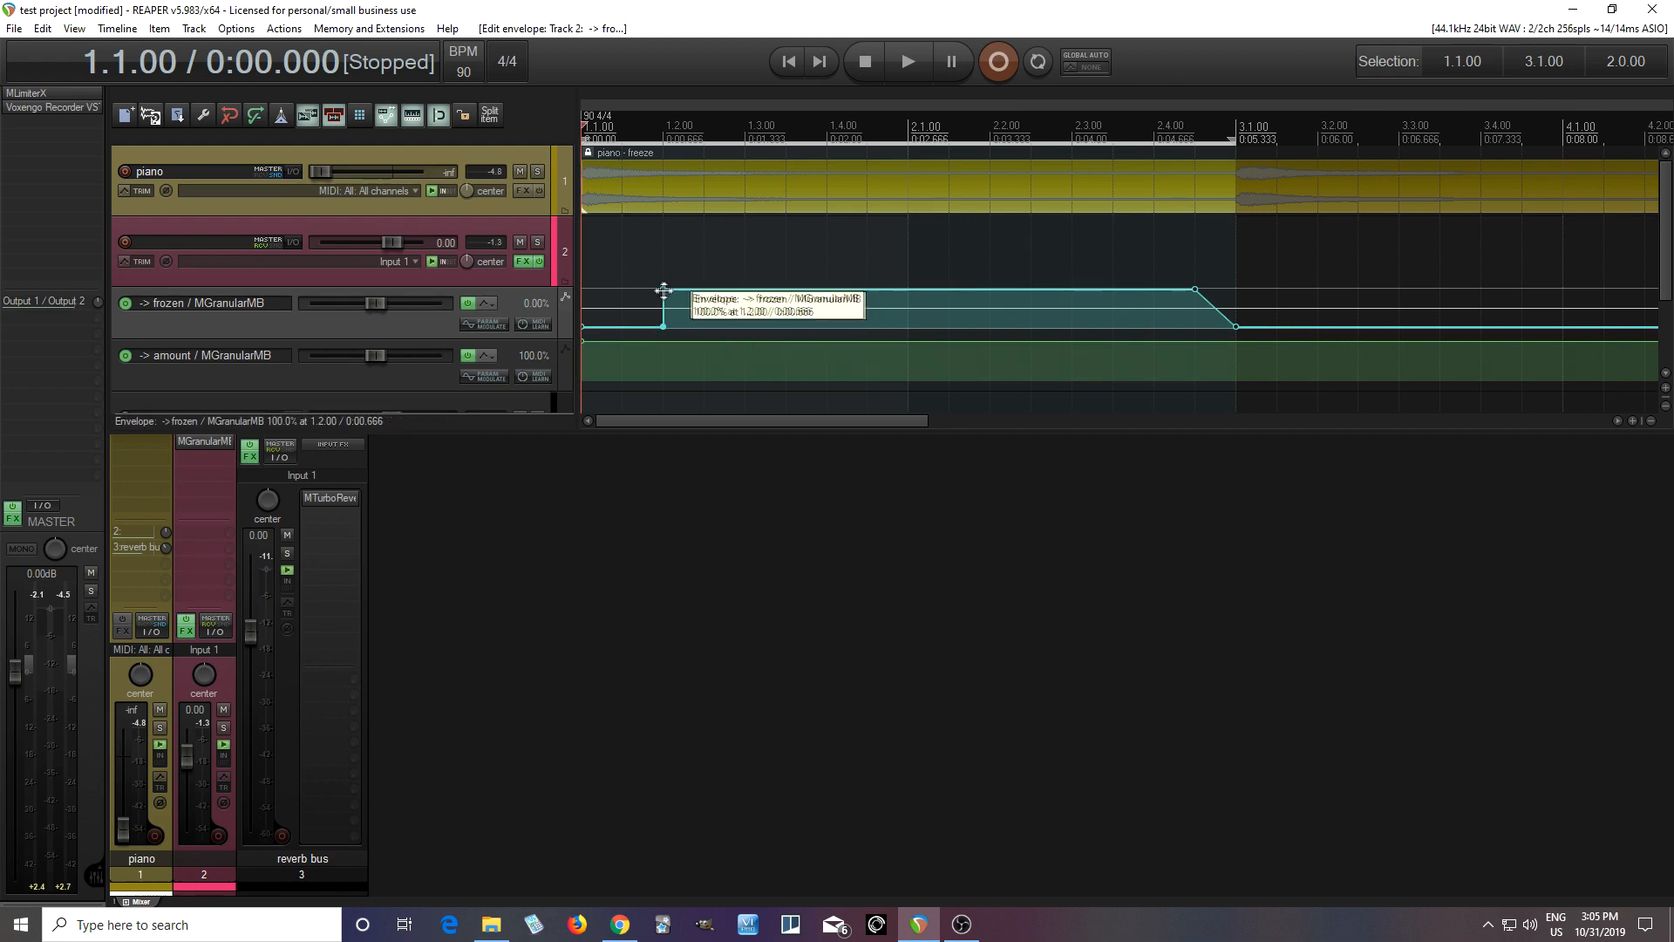
pyautogui.moveTo(663, 326); pyautogui.dragTo(633, 285)
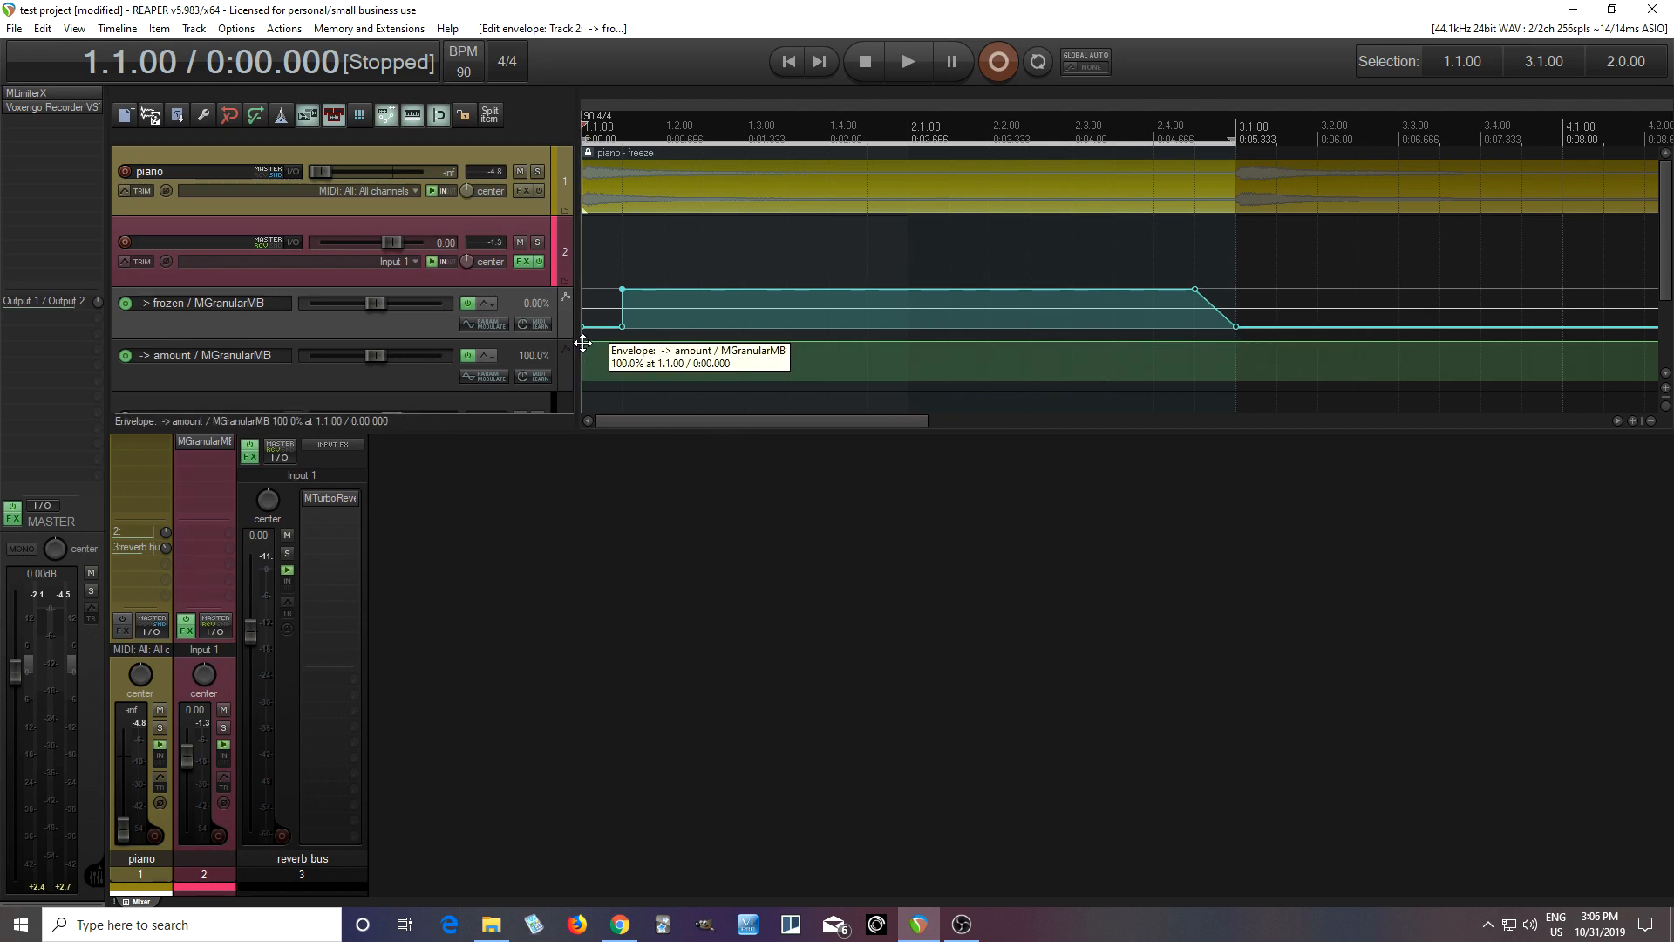
# - Lower the start of the amount envelope to about 1% and add a low point at about 1.1.50
pyautogui.moveTo(587, 345); pyautogui.dragTo(609, 531)
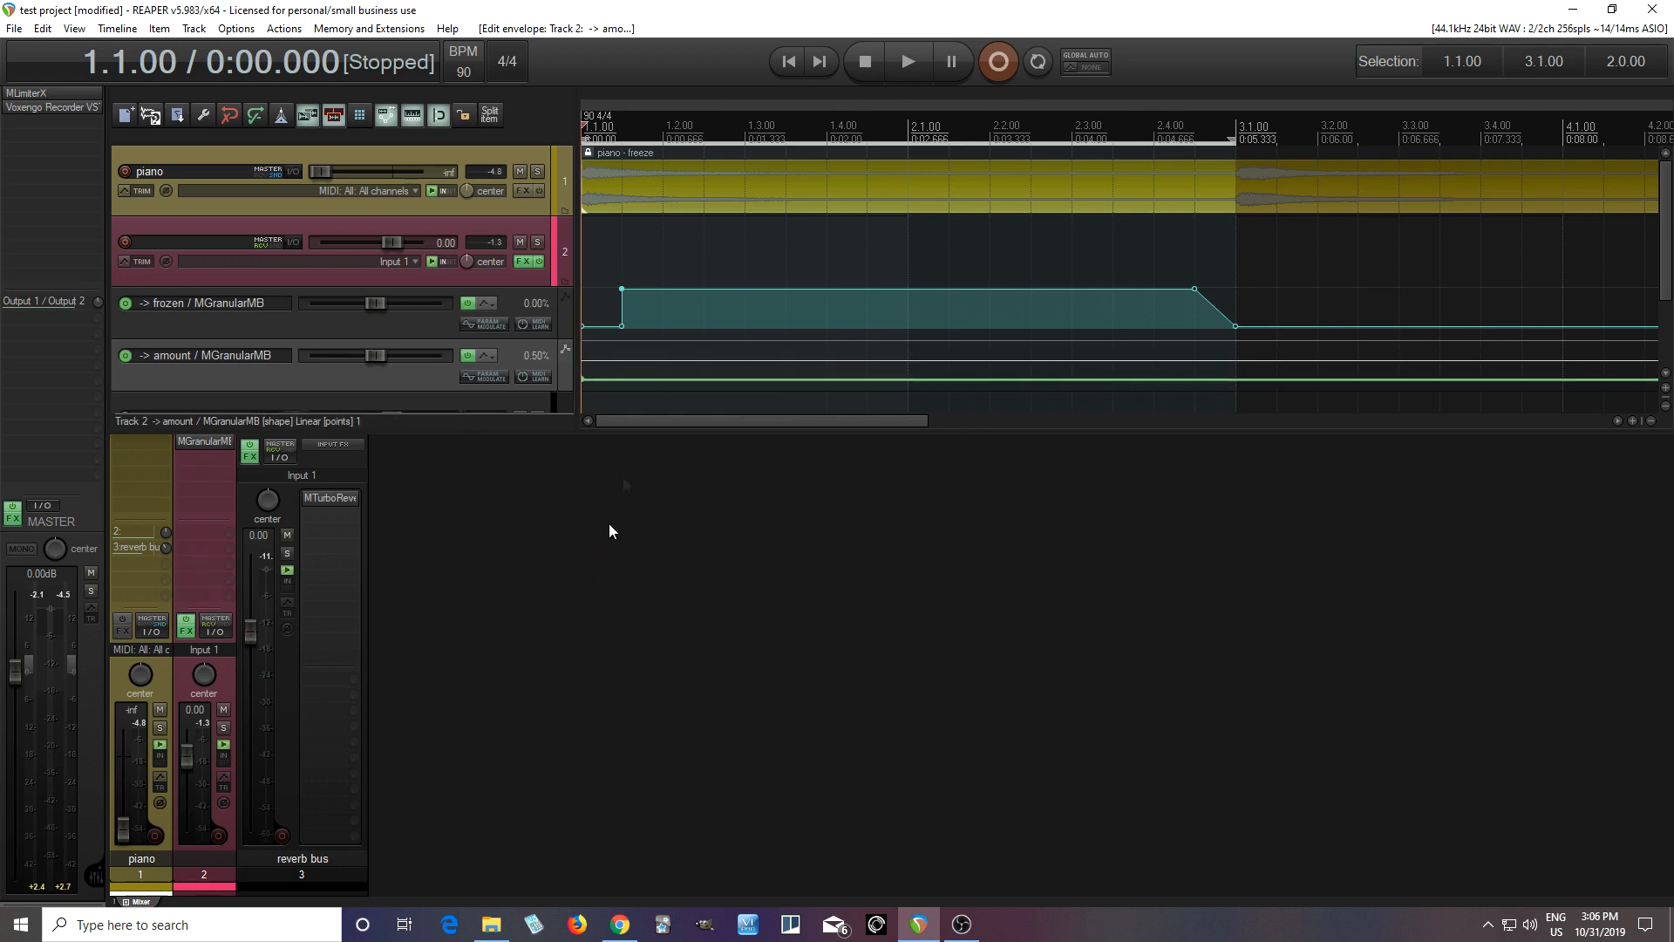
pyautogui.click(622, 380)
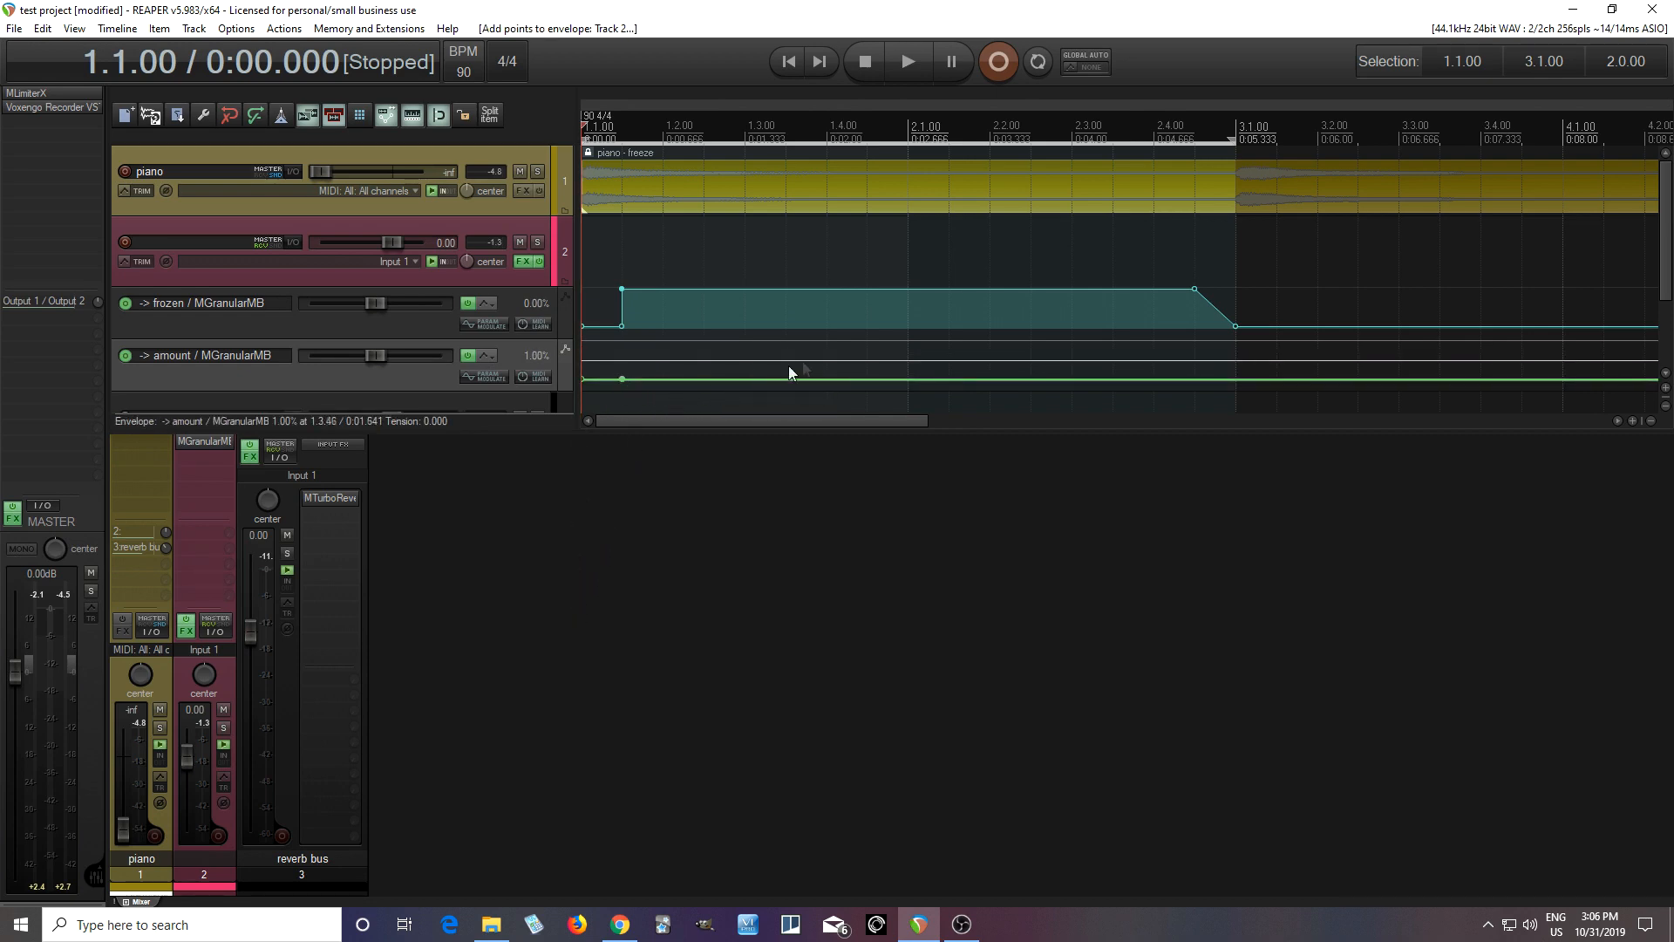
pyautogui.click(1154, 337)
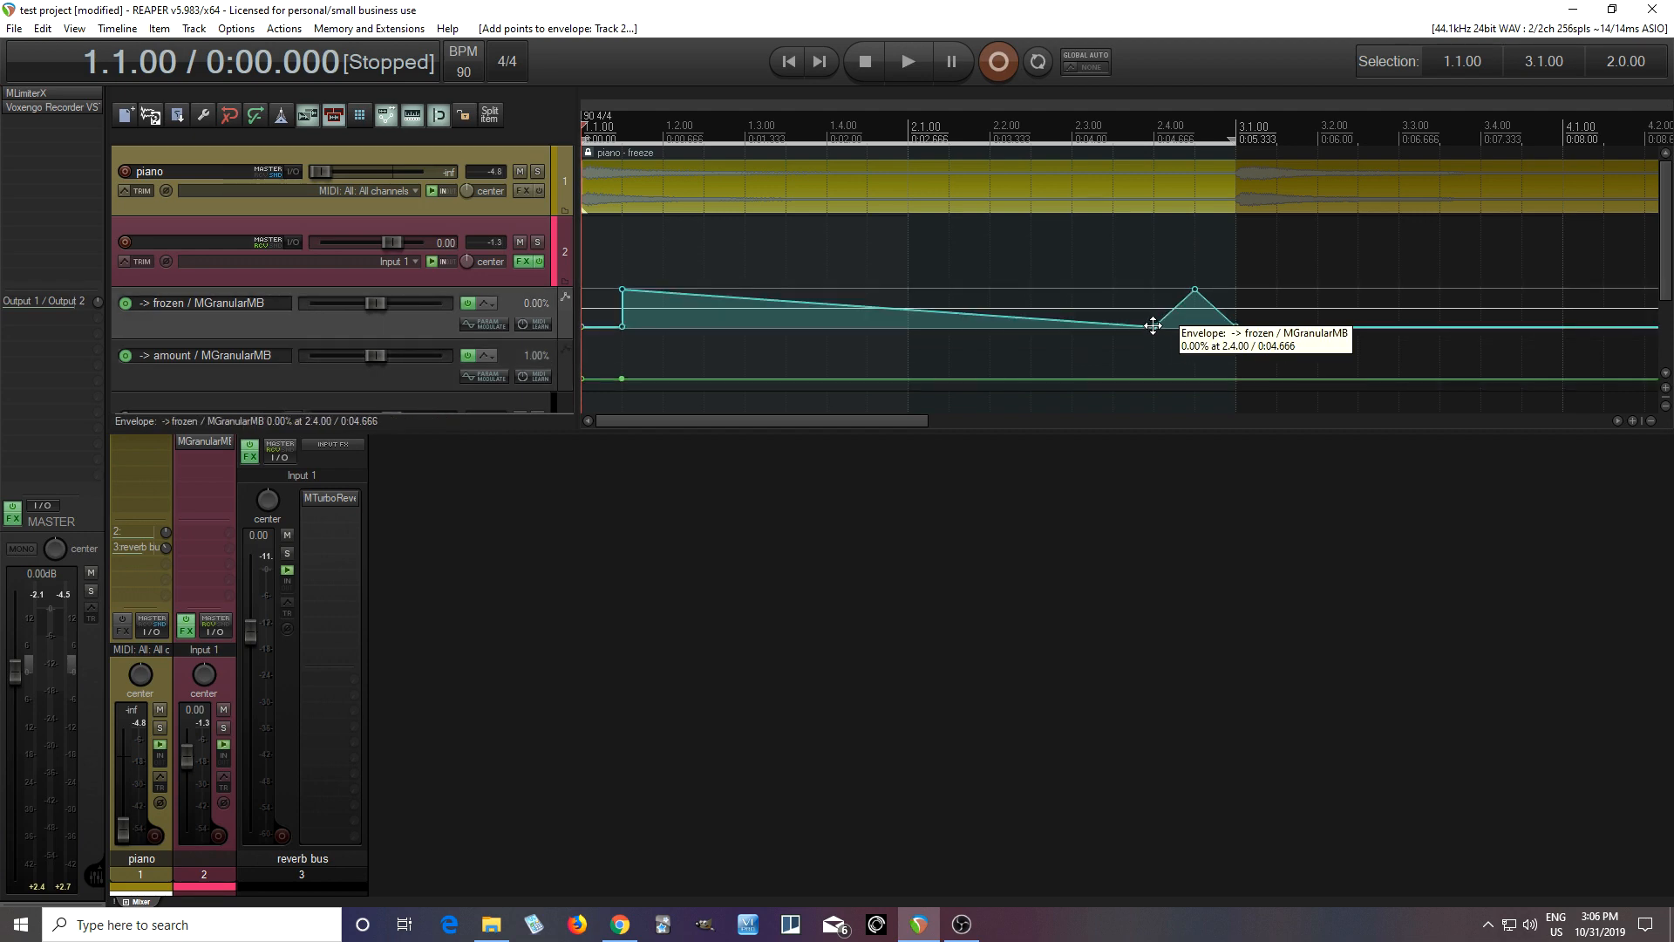
pyautogui.click(42, 28)
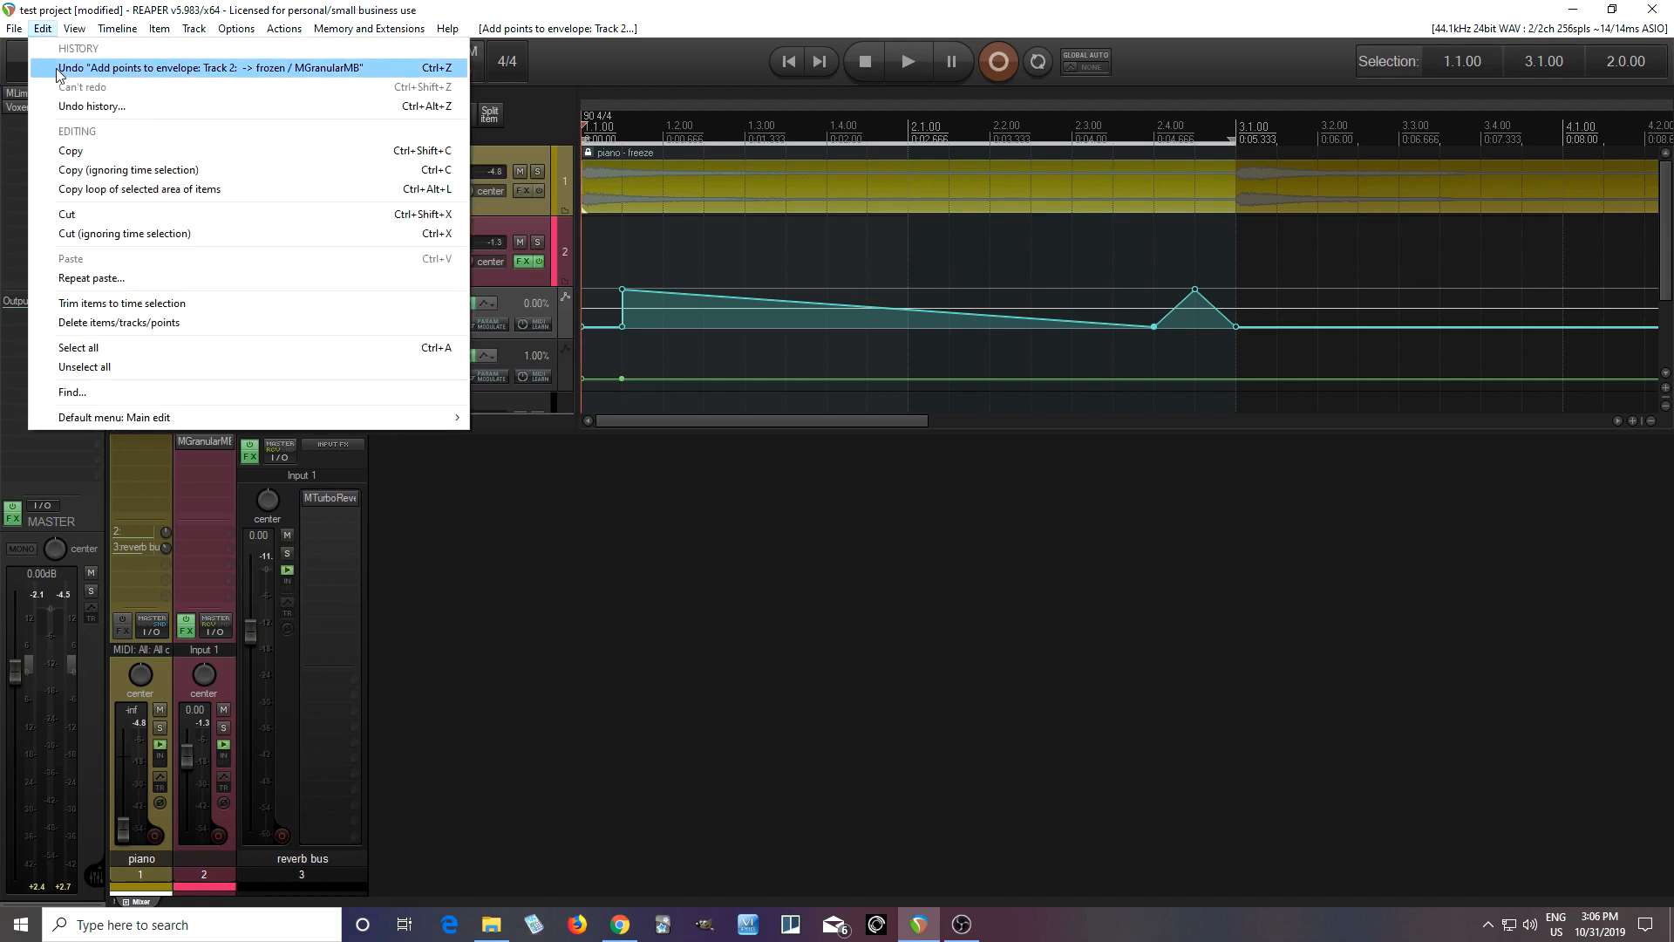
pyautogui.click(56, 68)
# - Ramp the amount envelope to 100% at about 2.3.50, hold to 2.4.50, drop it to about zero at 3.1.00, and audition the automation
pyautogui.moveTo(1147, 380); pyautogui.dragTo(1132, 163)
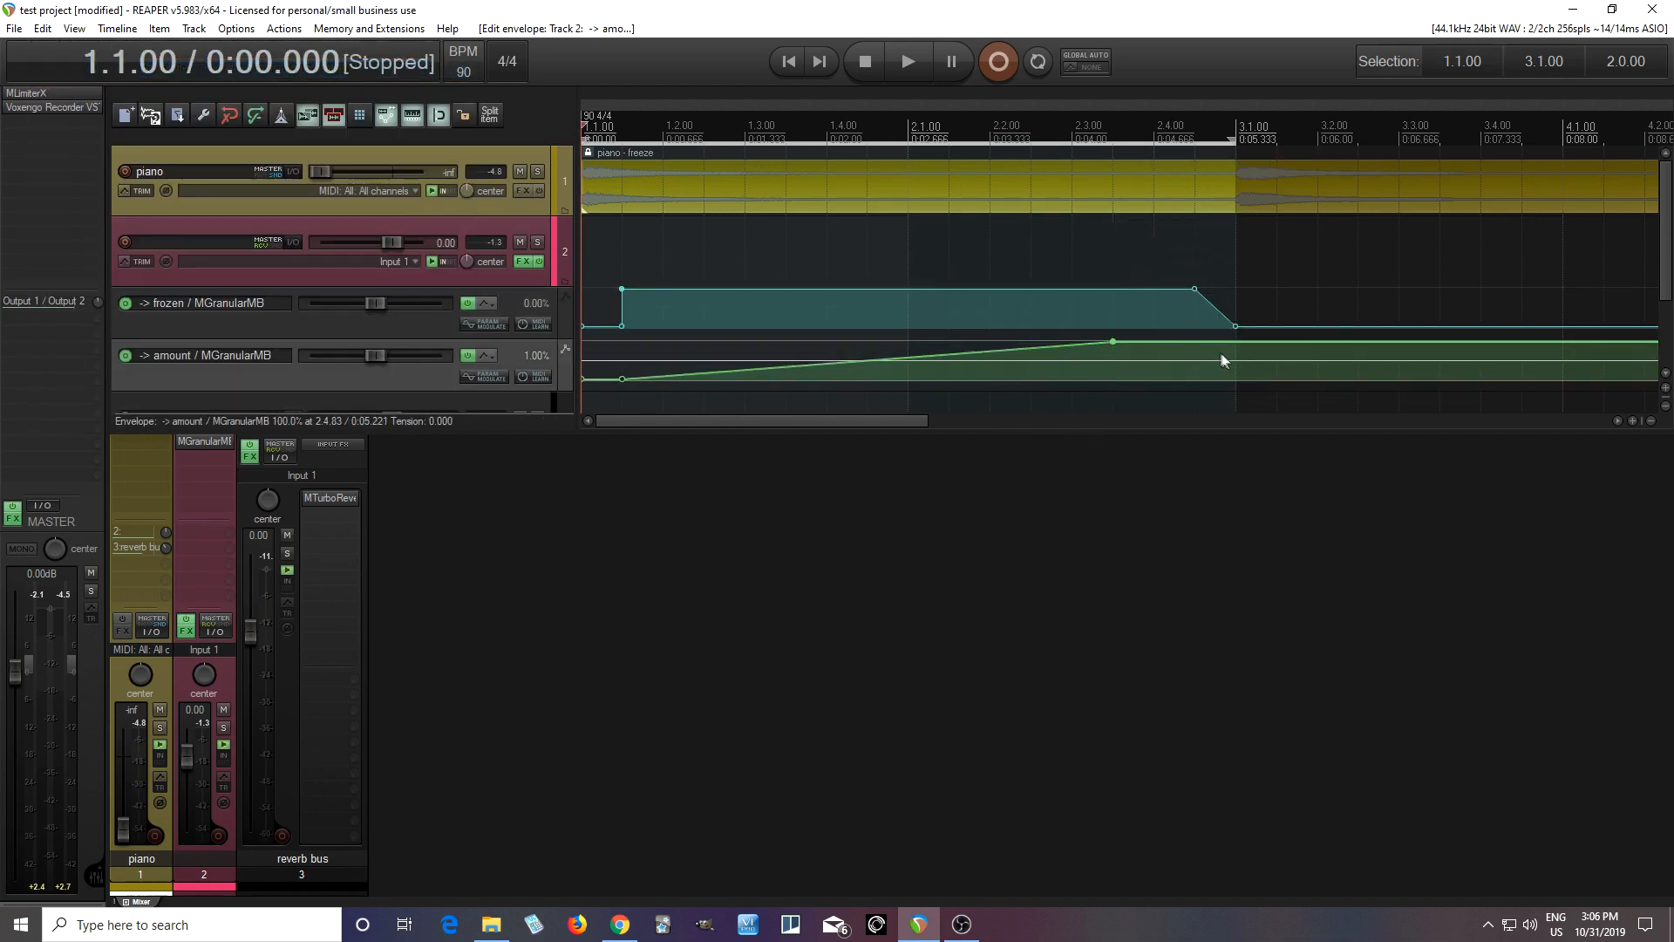
pyautogui.click(1199, 340)
pyautogui.click(1242, 349)
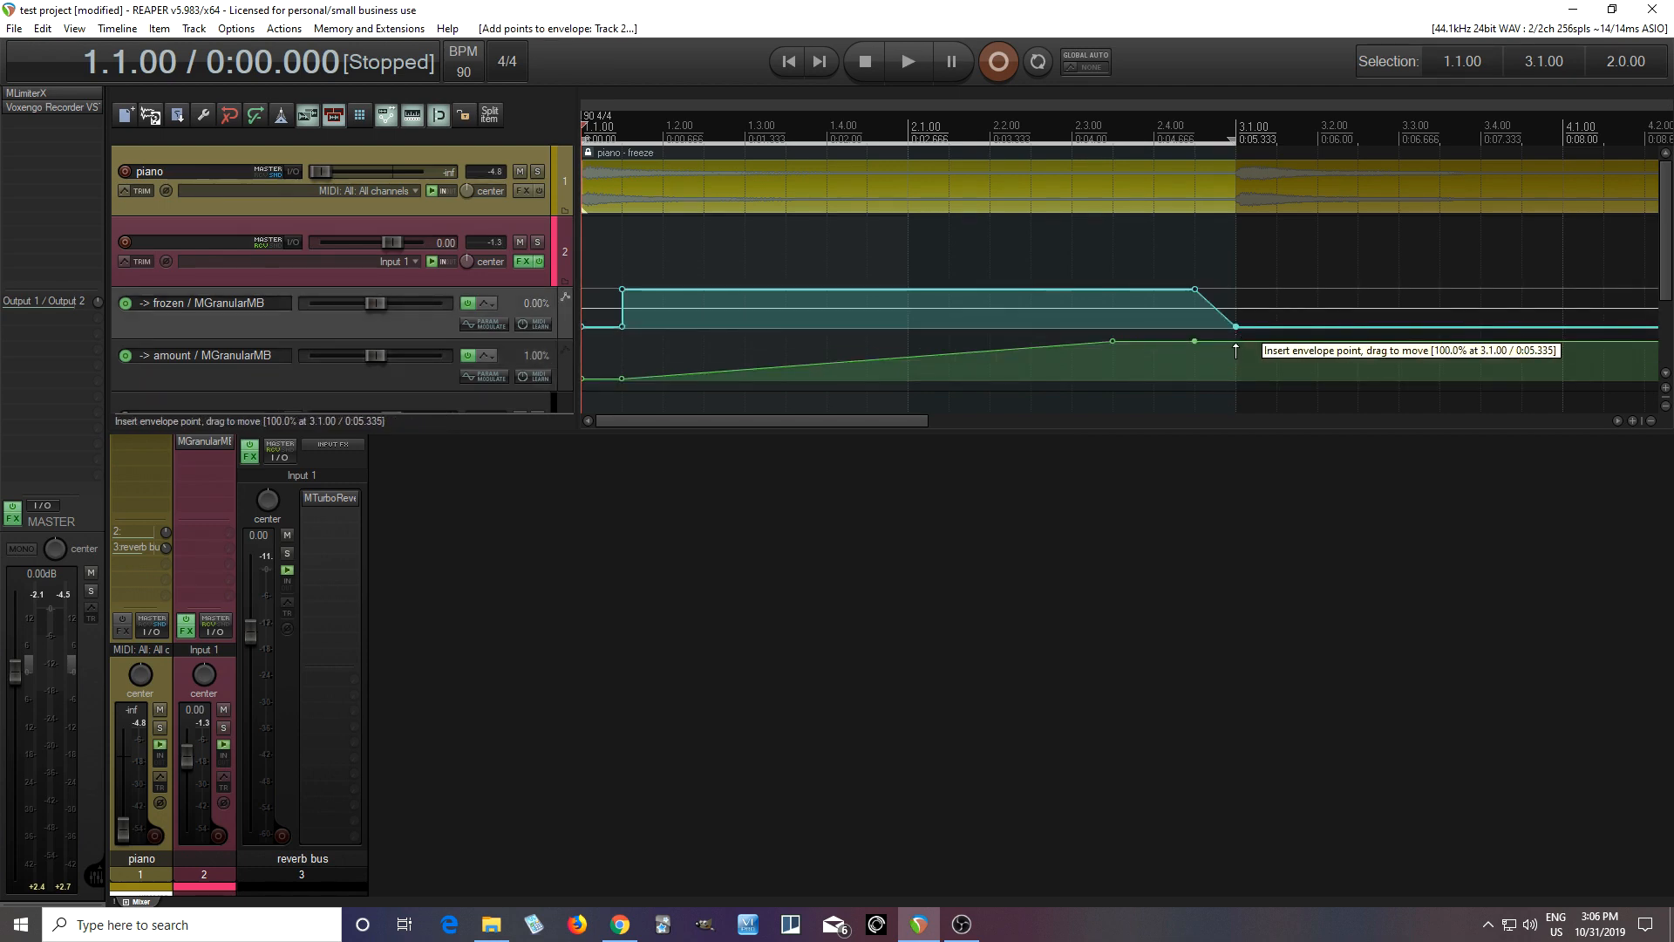
pyautogui.moveTo(1234, 341); pyautogui.dragTo(1235, 587)
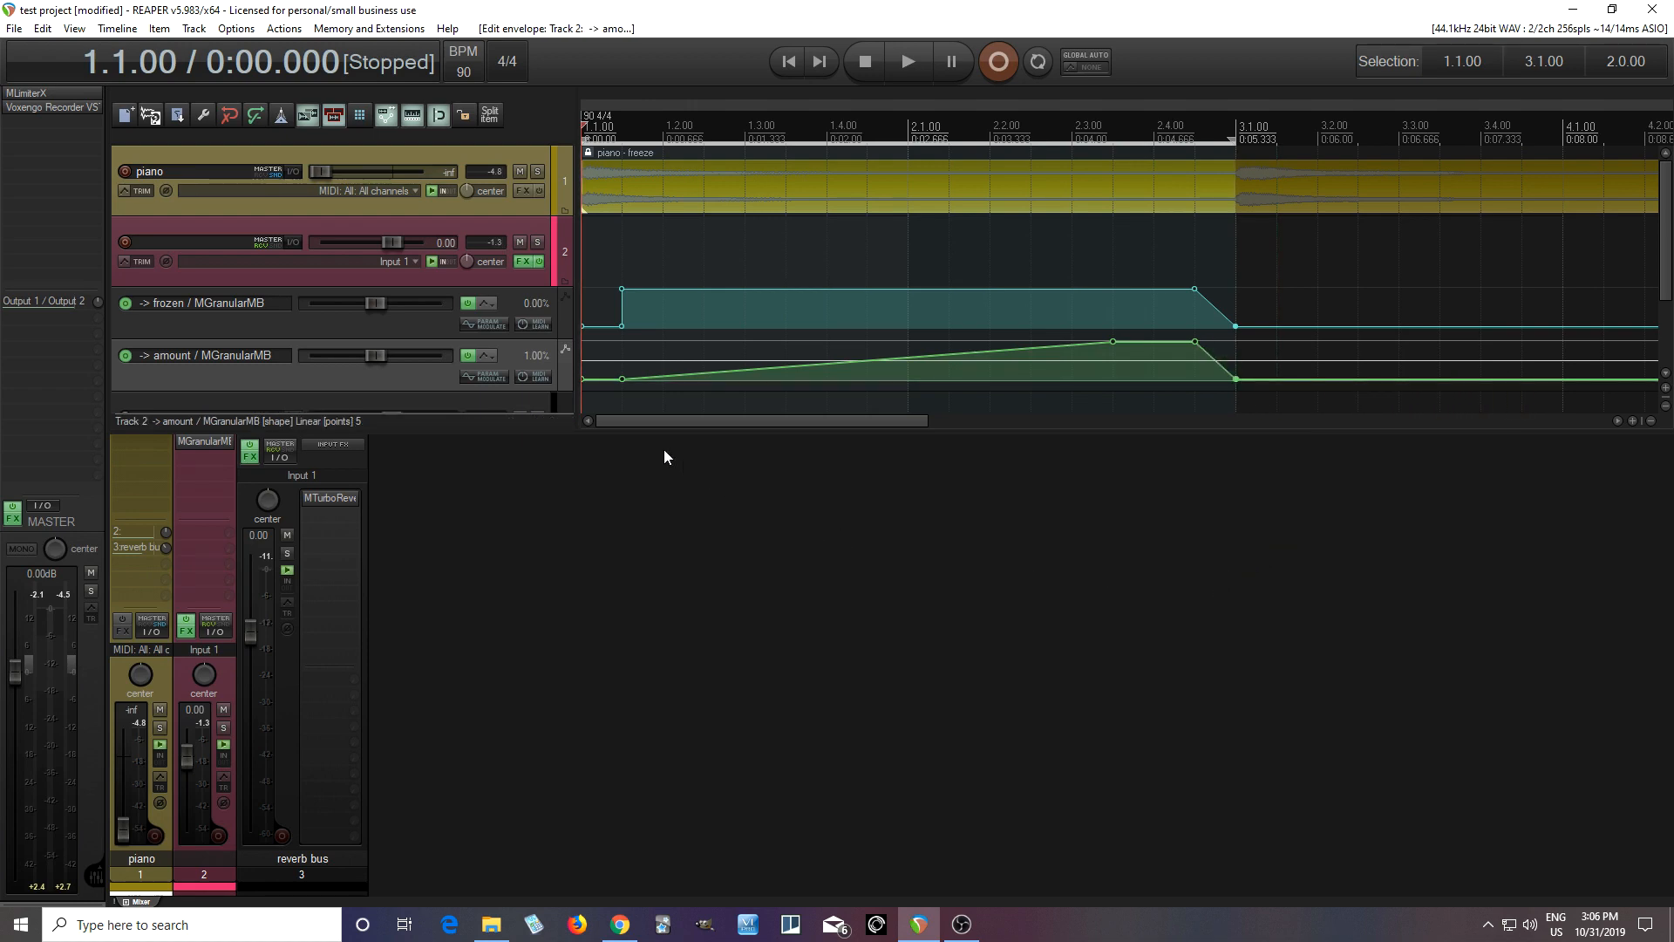
pyautogui.click(901, 75)
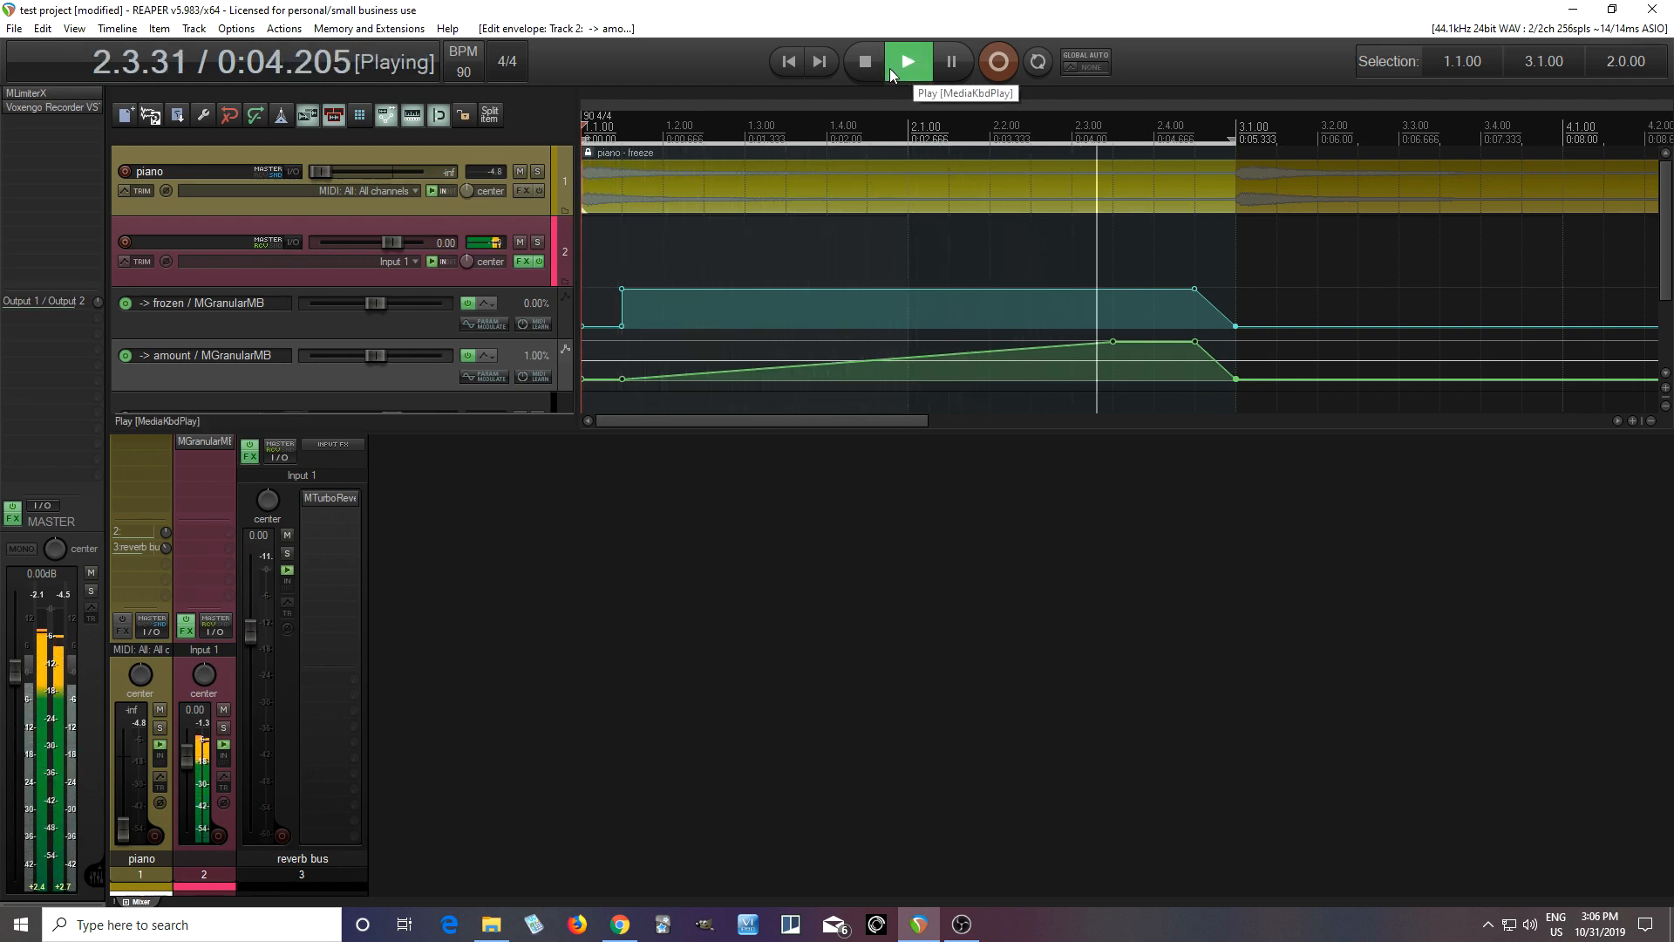
pyautogui.click(866, 61)
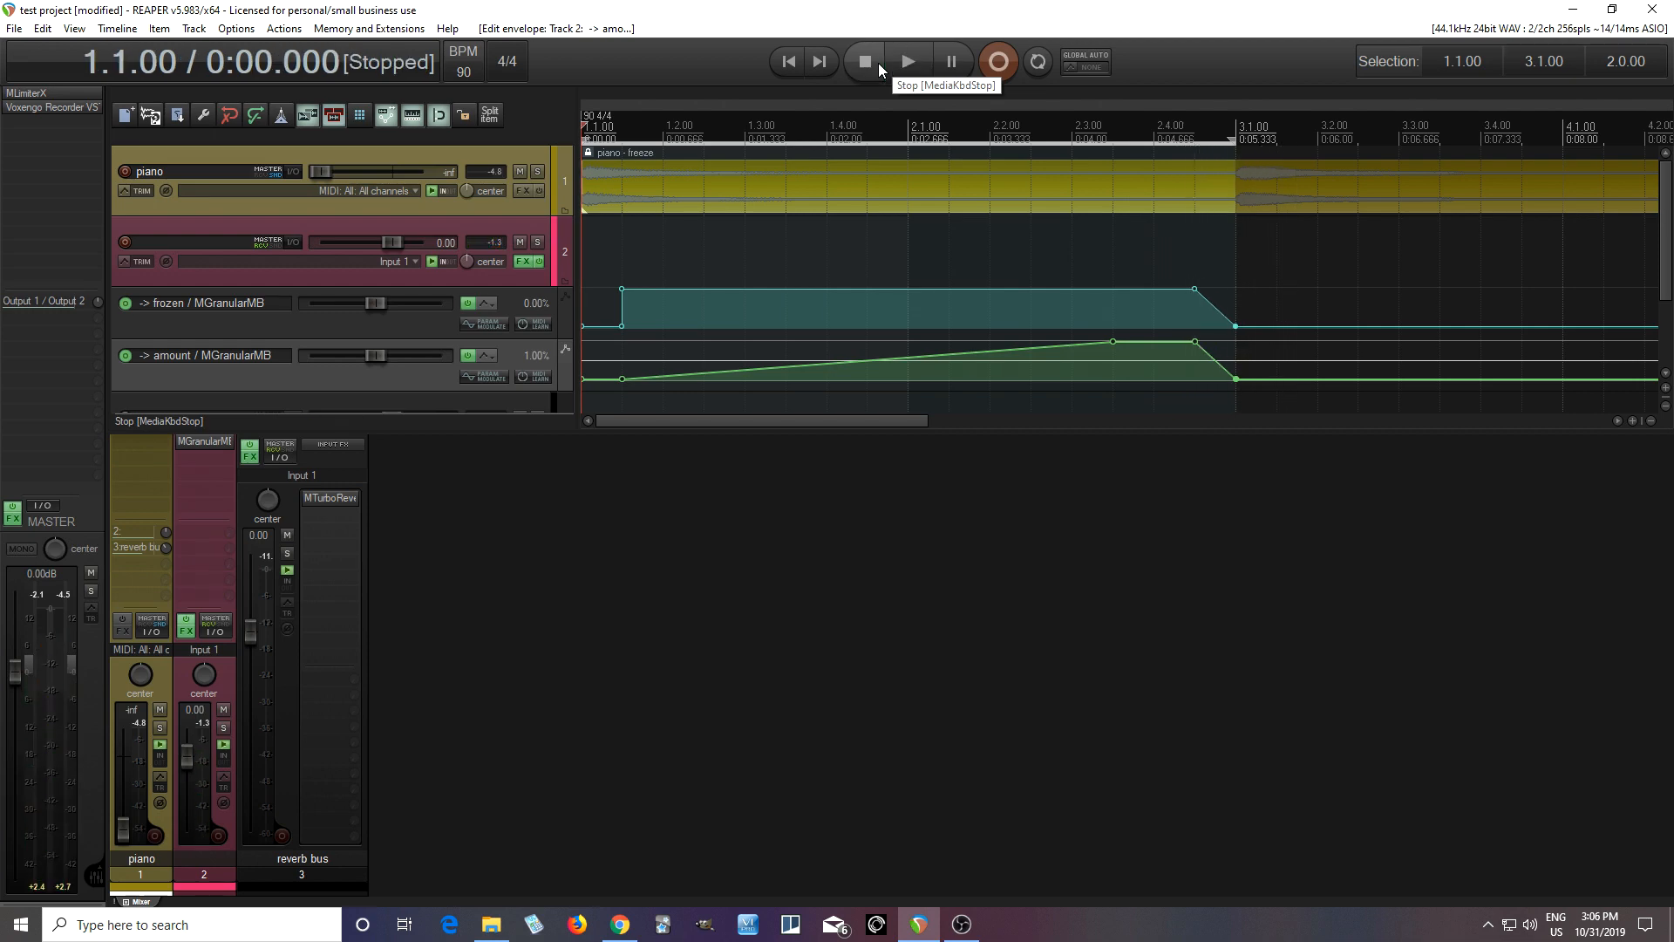
# - Insert an automation item over the frozen envelope's two-bar shape and extend it to loop until 9.1.00
pyautogui.scroll(-5, 1308, 323)
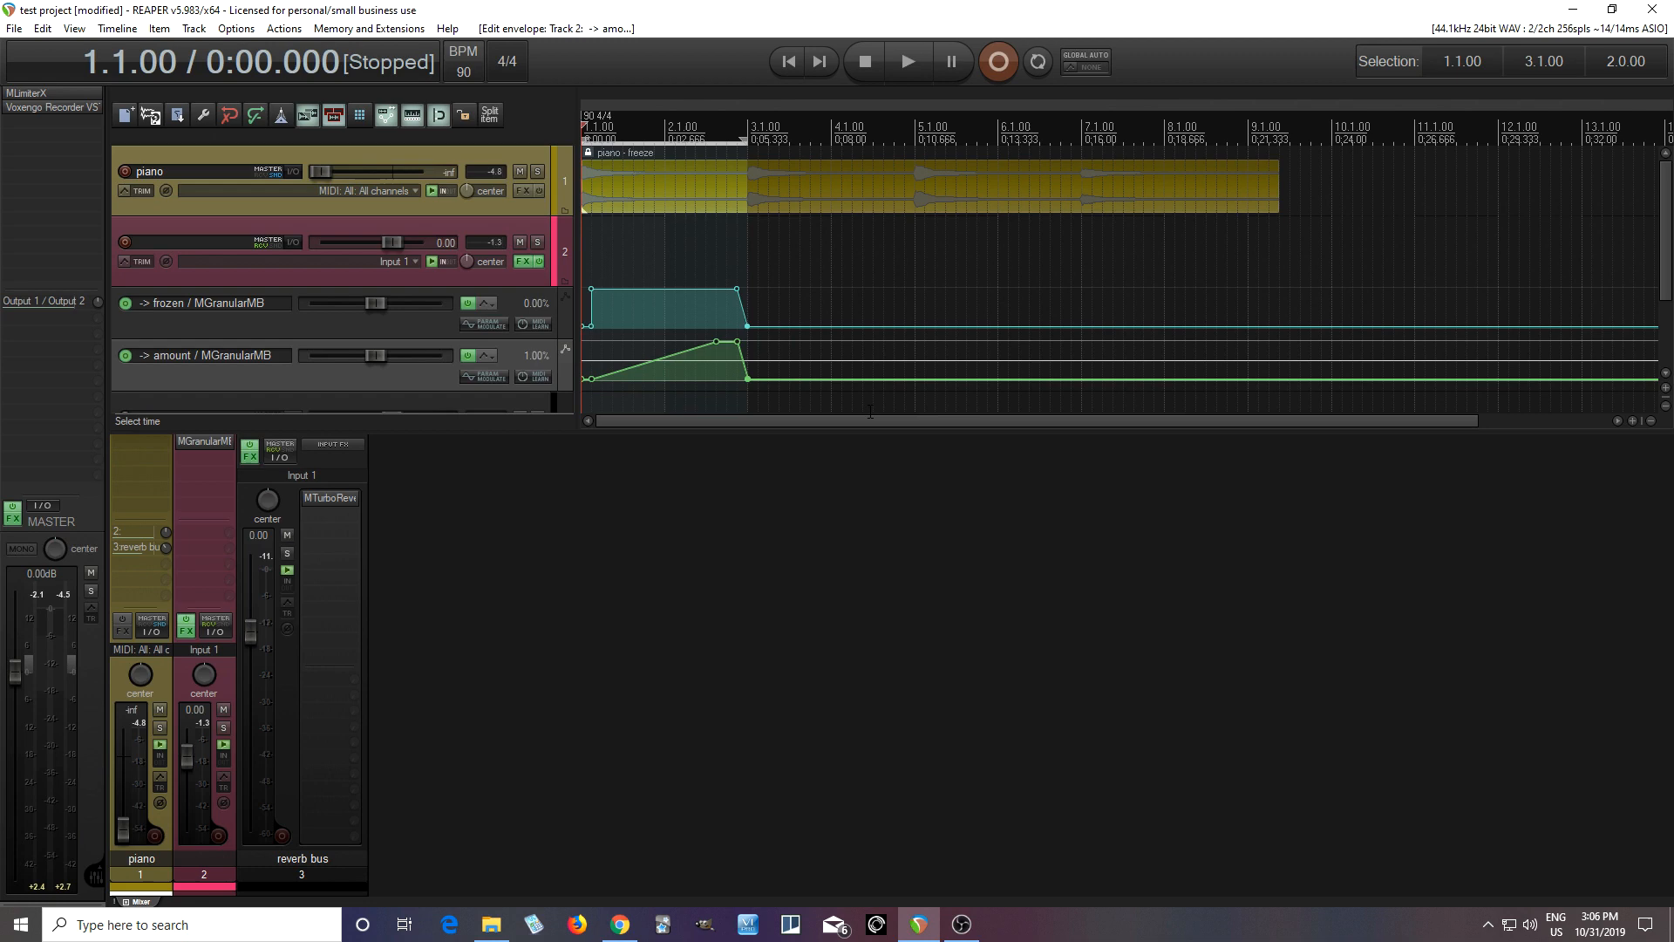
pyautogui.rightClick(675, 316)
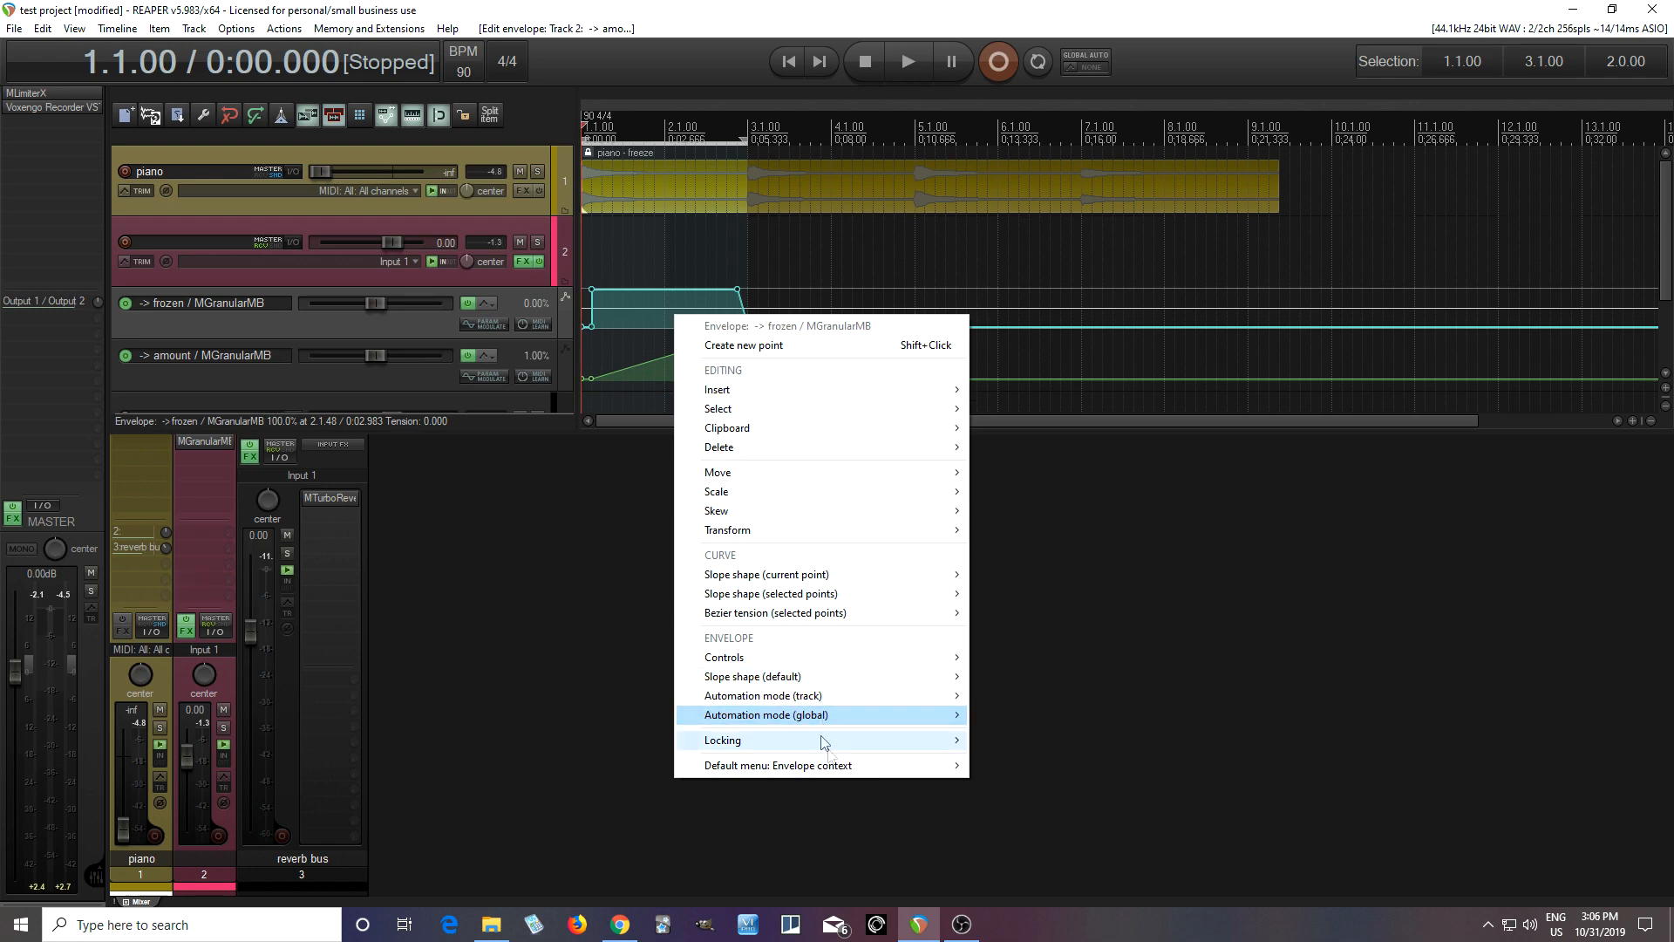
pyautogui.moveTo(859, 765)
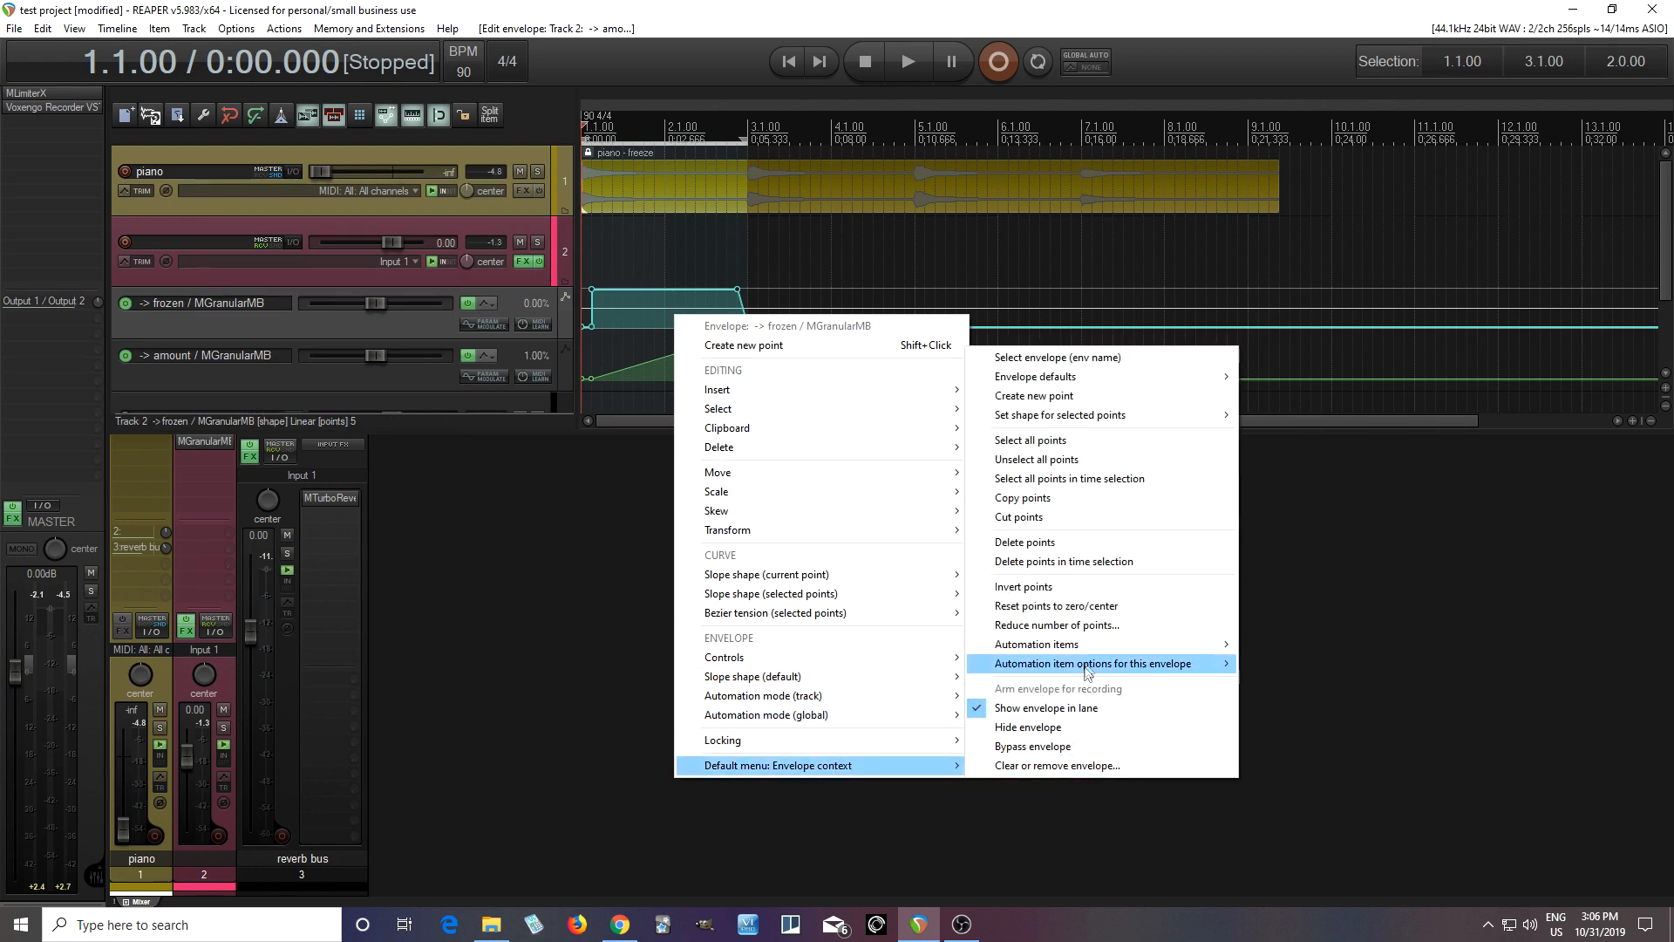
pyautogui.moveTo(1089, 662)
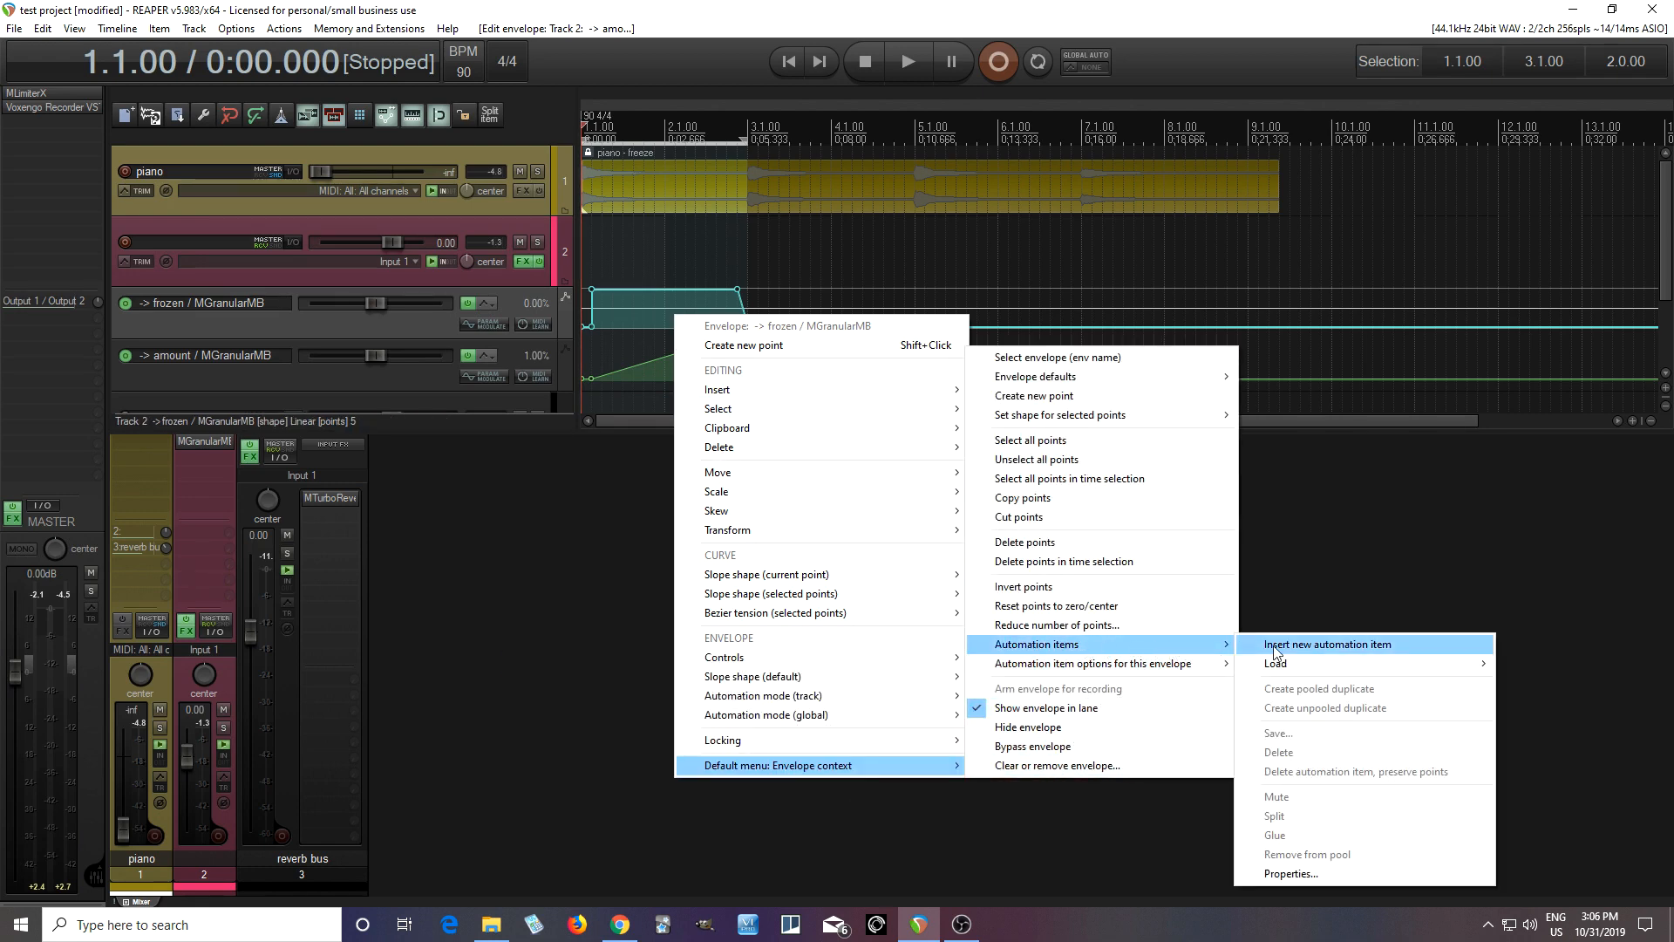
pyautogui.click(1274, 645)
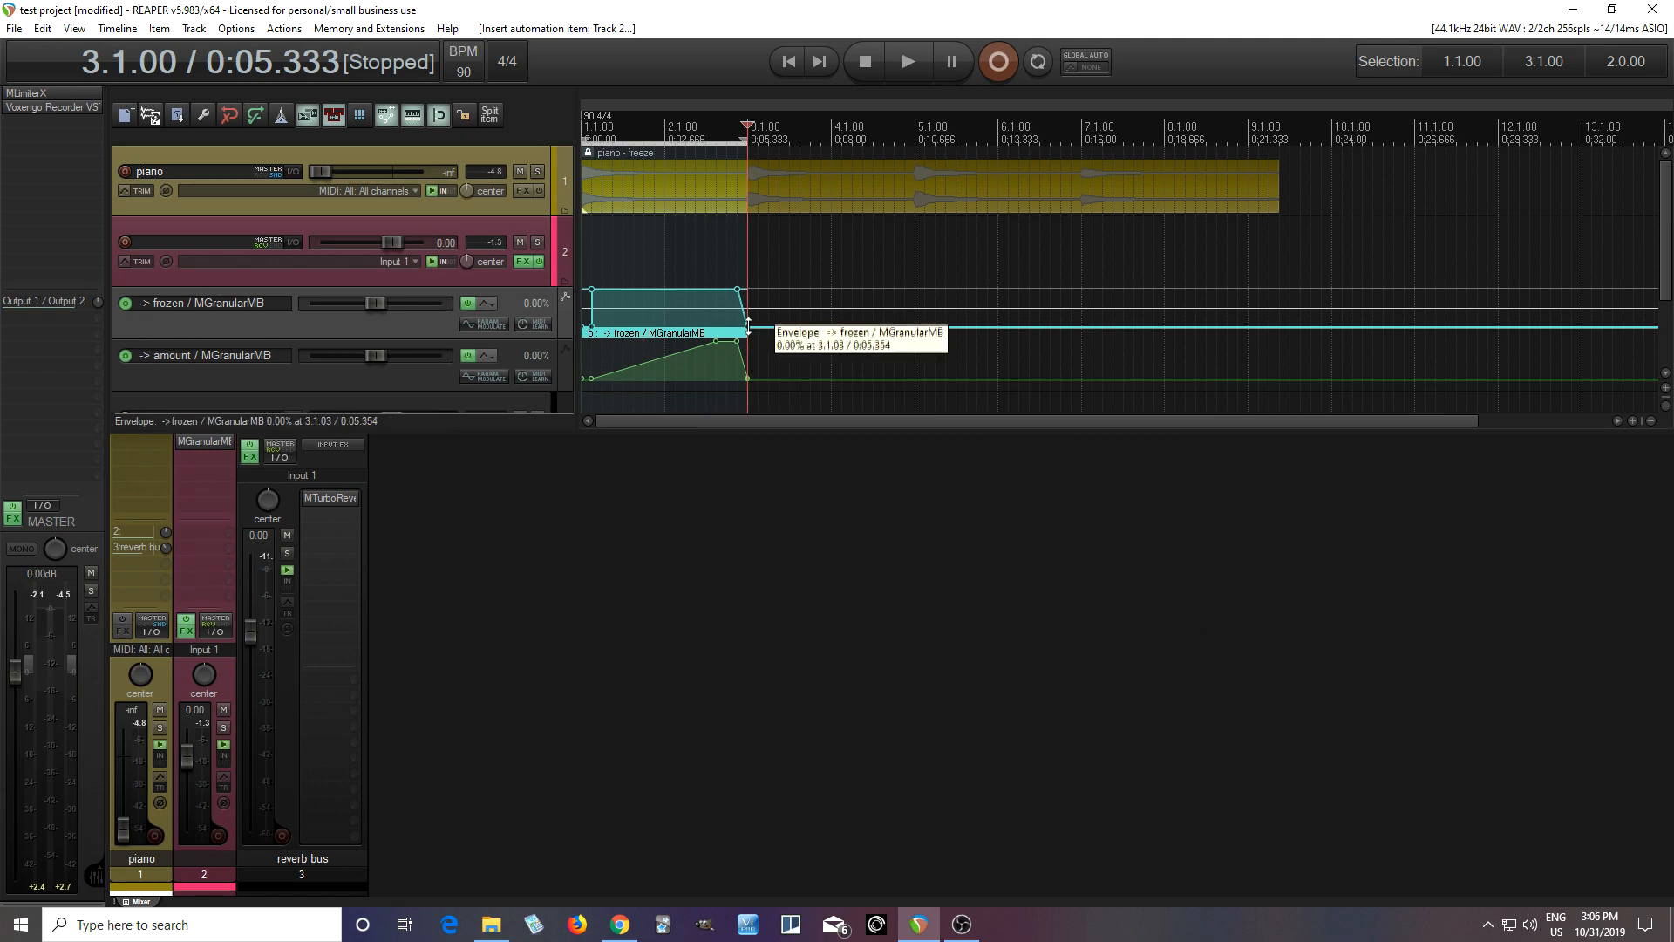
pyautogui.moveTo(745, 332); pyautogui.dragTo(1246, 342)
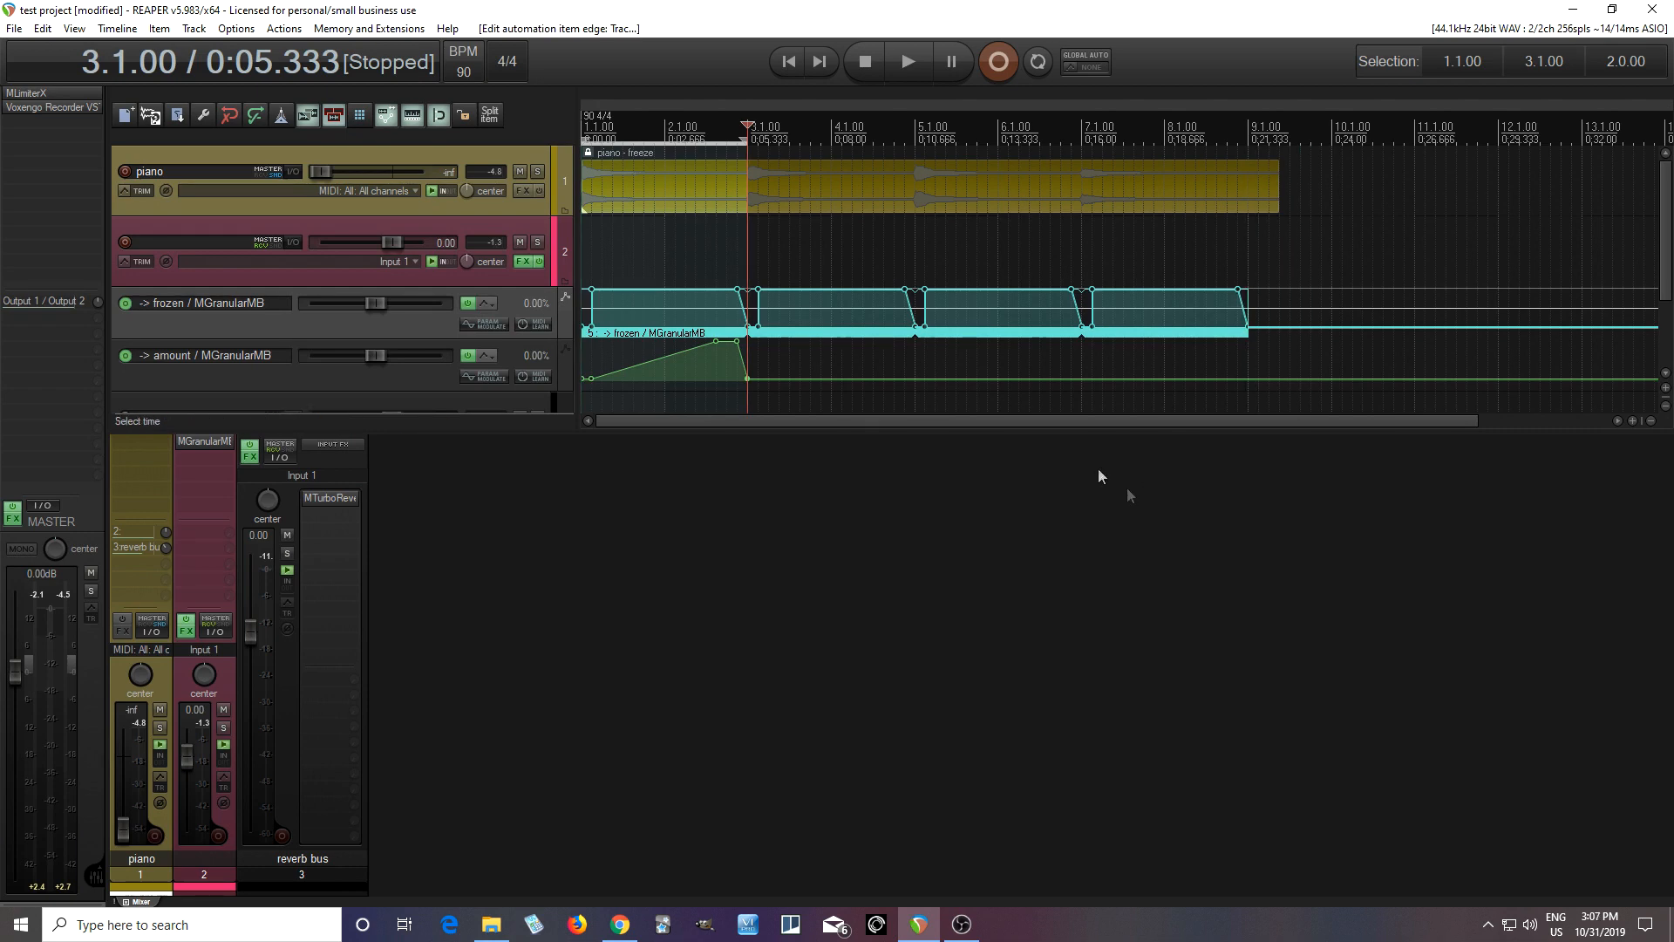
# - Insert an automation item over the amount envelope's two-bar ramp and extend it to loop until 9.1.00
pyautogui.rightClick(666, 373)
pyautogui.moveTo(823, 823)
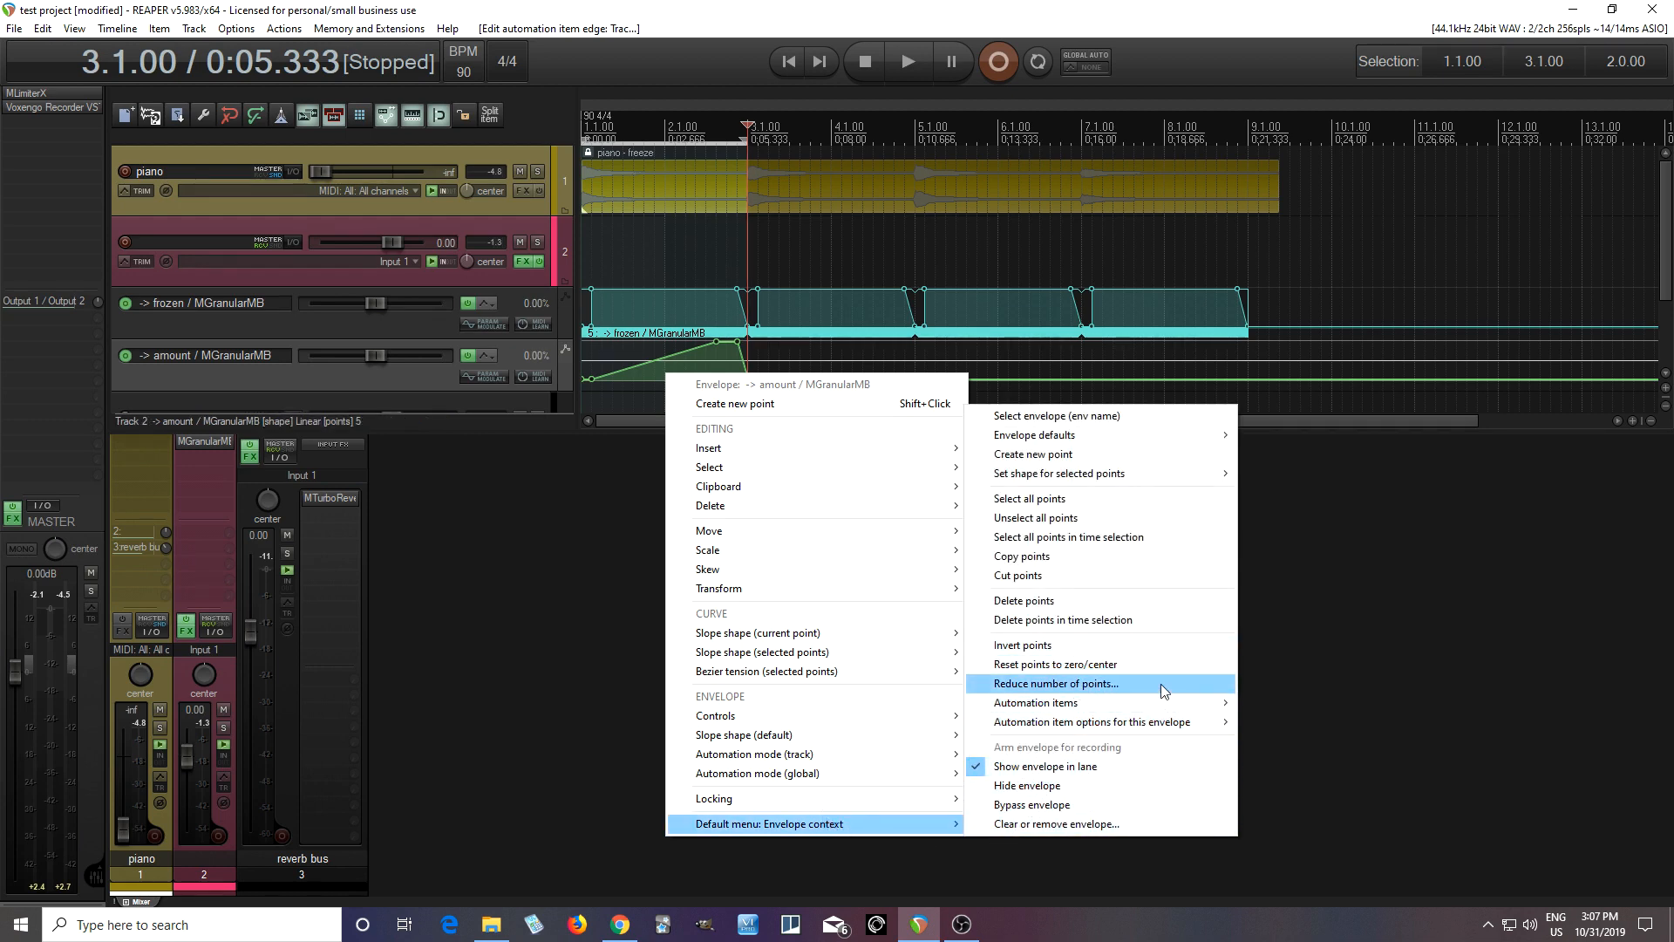
pyautogui.moveTo(1173, 702)
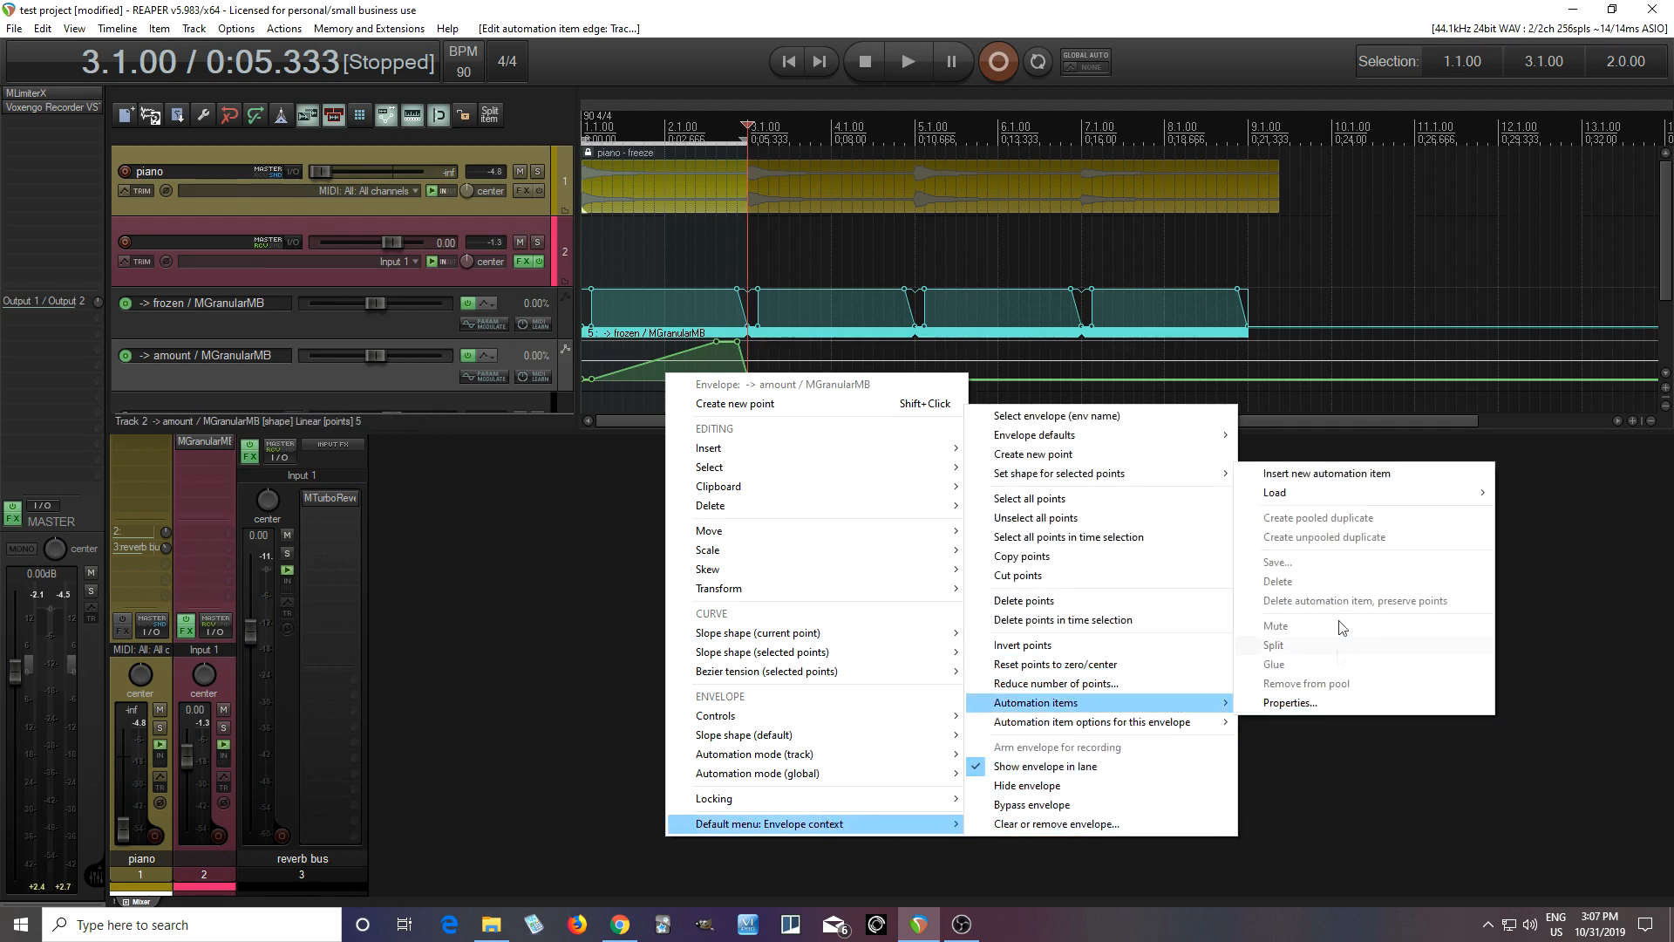
pyautogui.click(1312, 473)
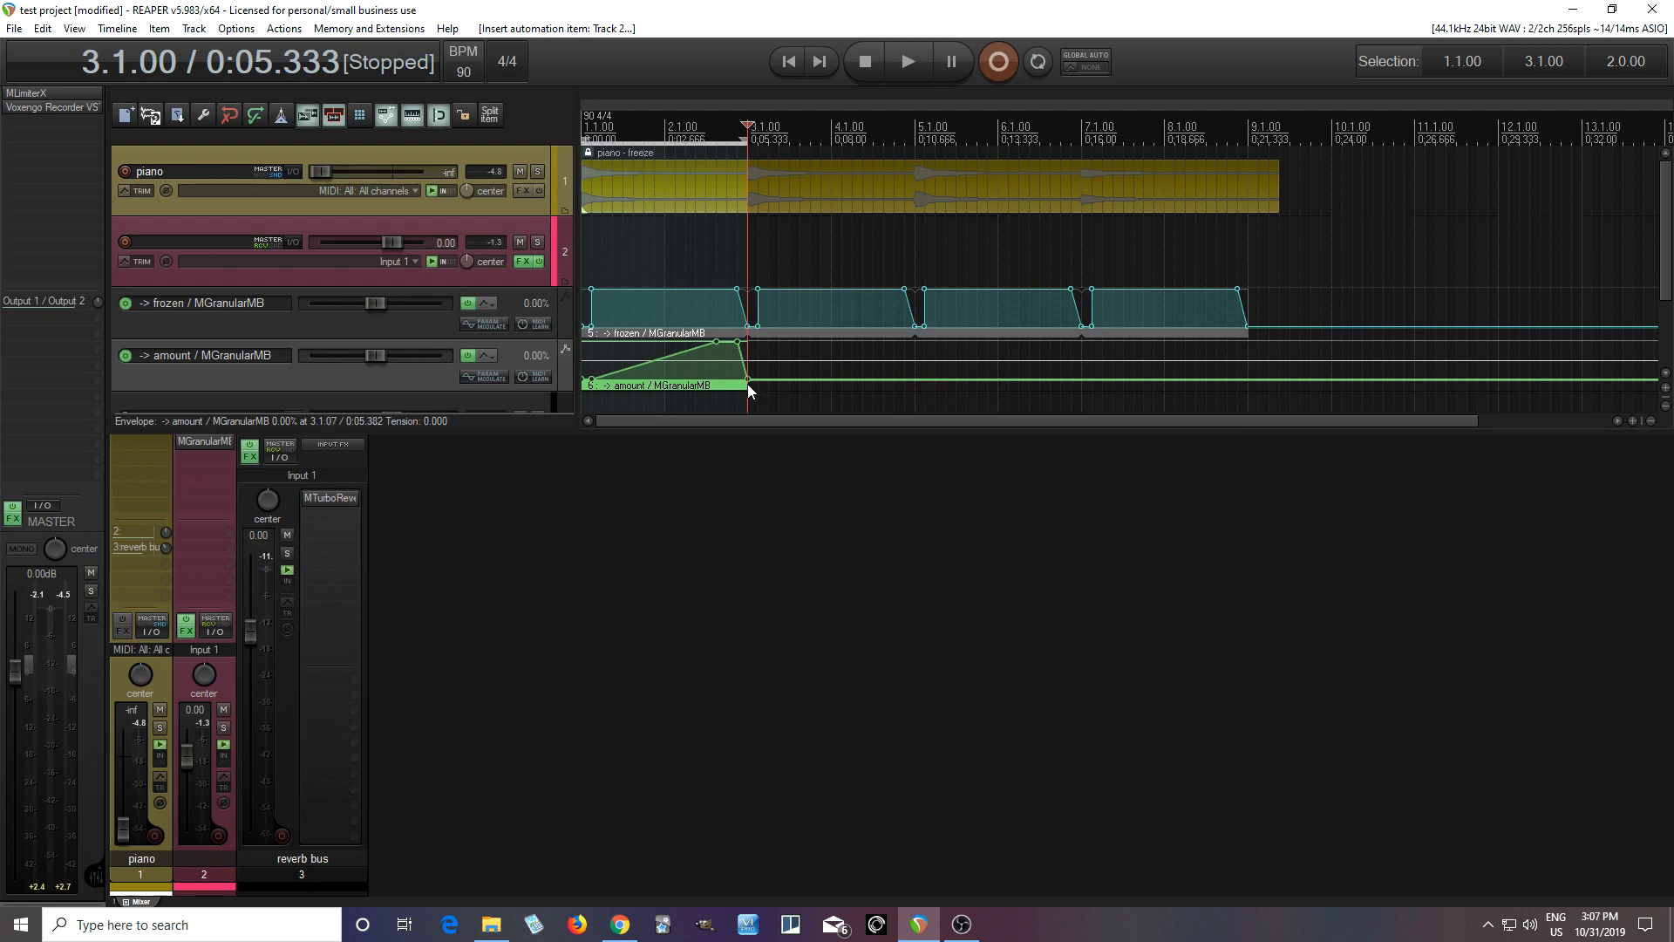
pyautogui.moveTo(749, 384); pyautogui.dragTo(1247, 384)
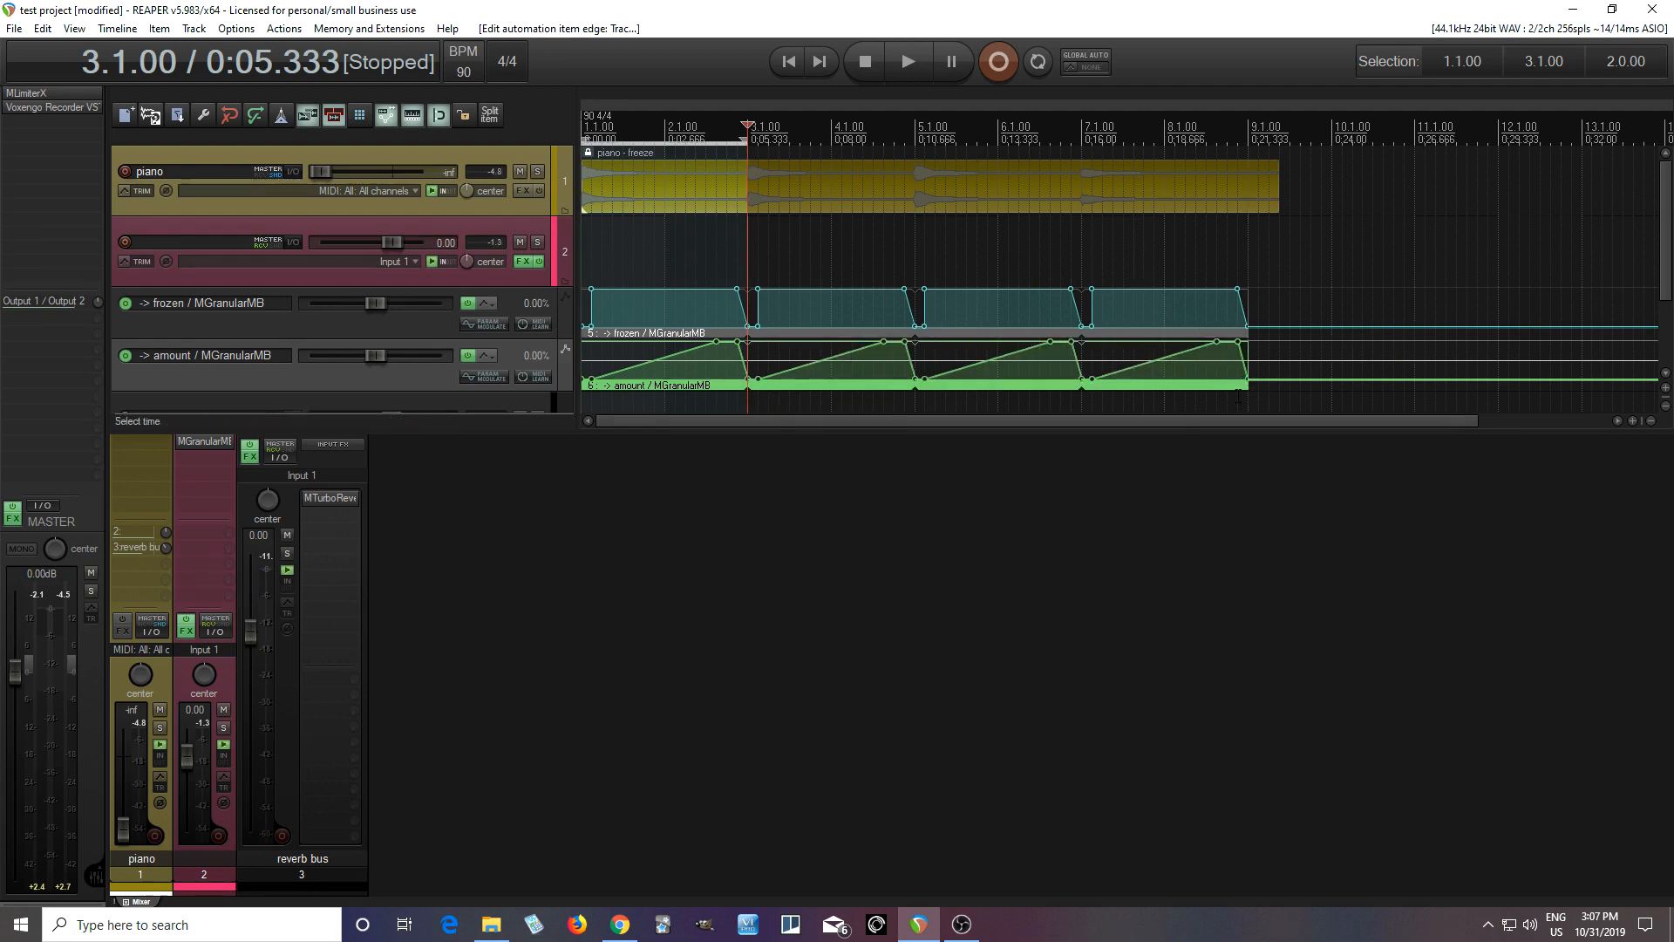
# - Audition the looped frozen and amount automation from the project start through bar 9
pyautogui.click(791, 66)
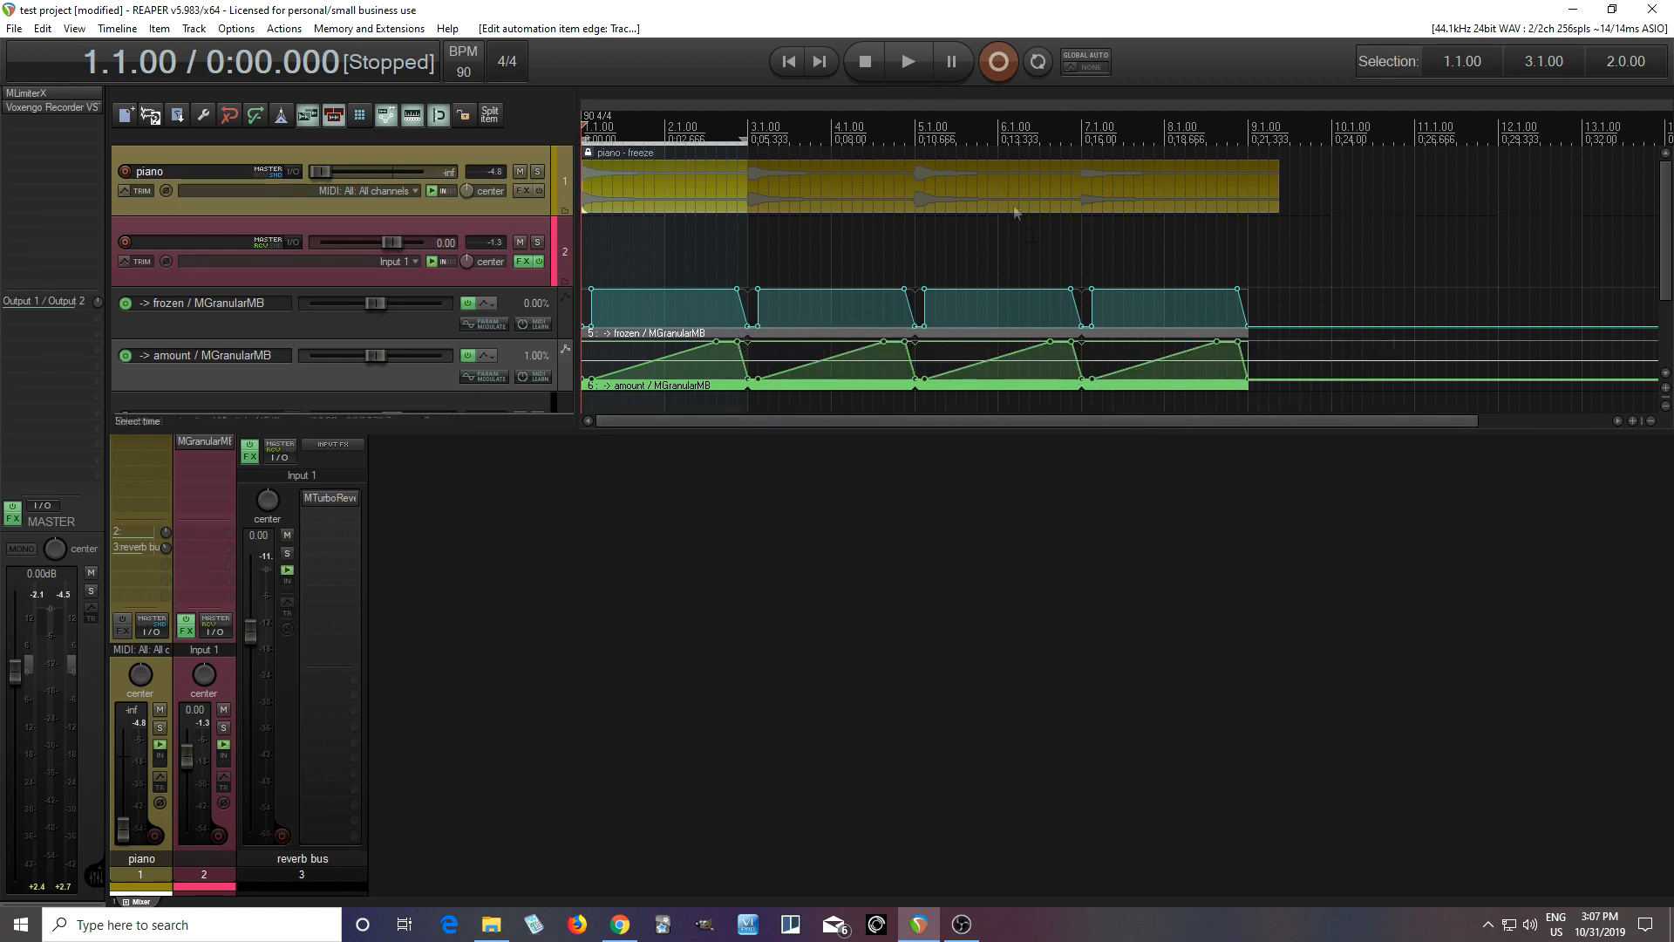
pyautogui.click(907, 70)
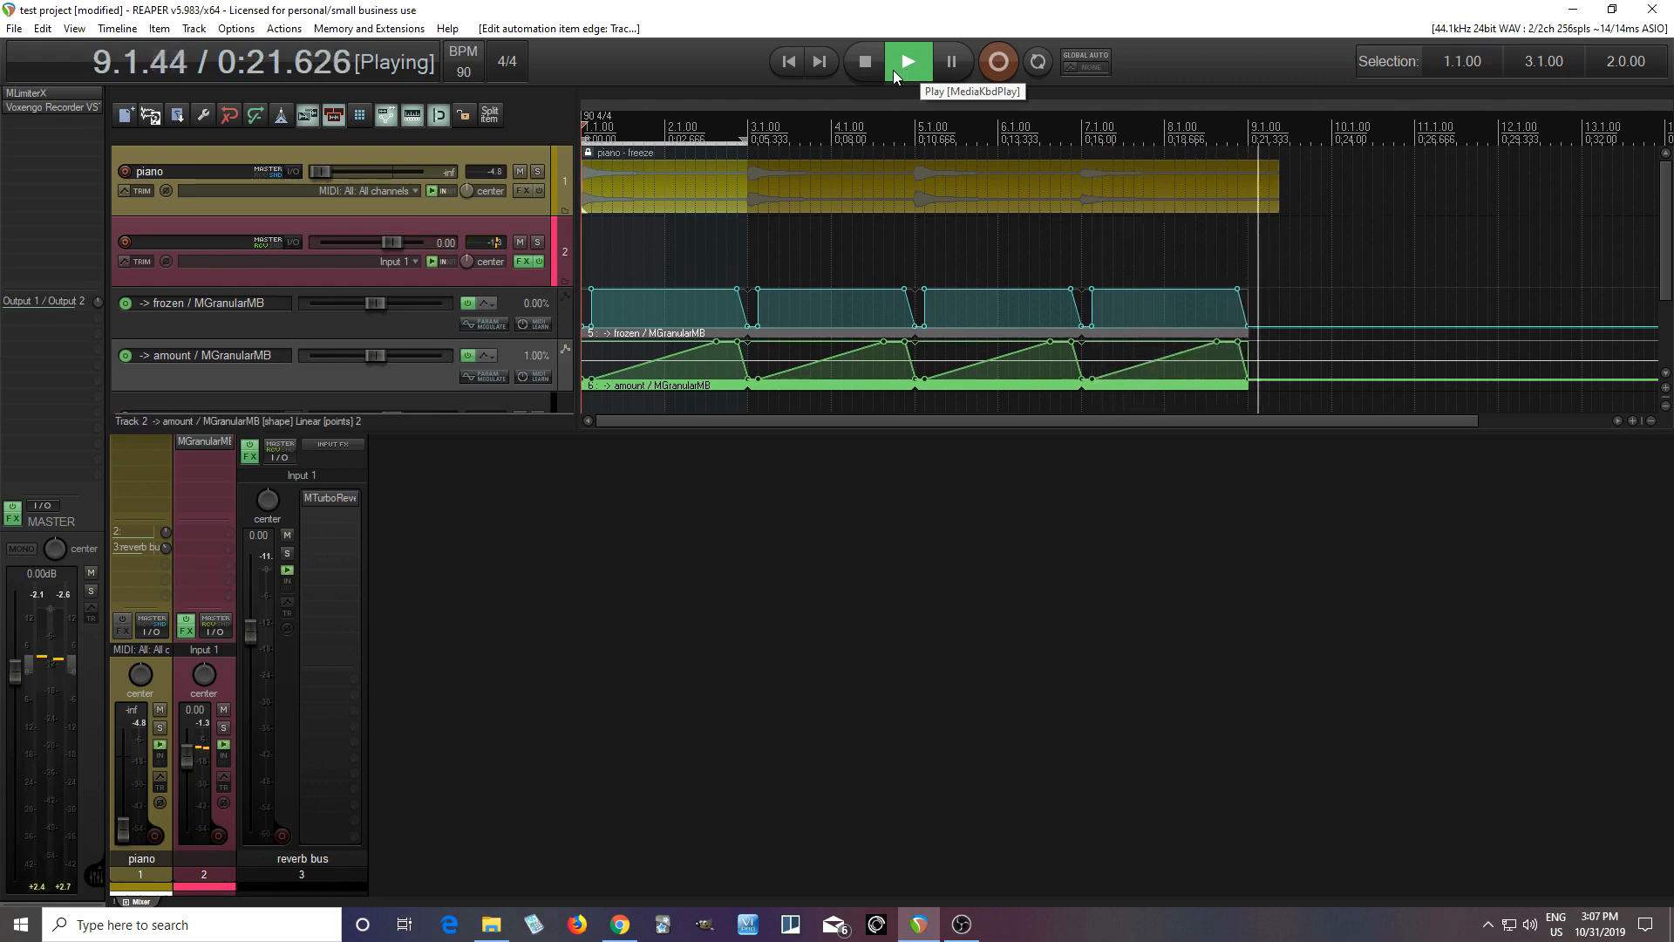
pyautogui.click(879, 66)
# - Shift the frozen jump and amount low point to about 1.1.74, move the amount's first 100% point to 2.1.00, and audition
pyautogui.scroll(5, 650, 288)
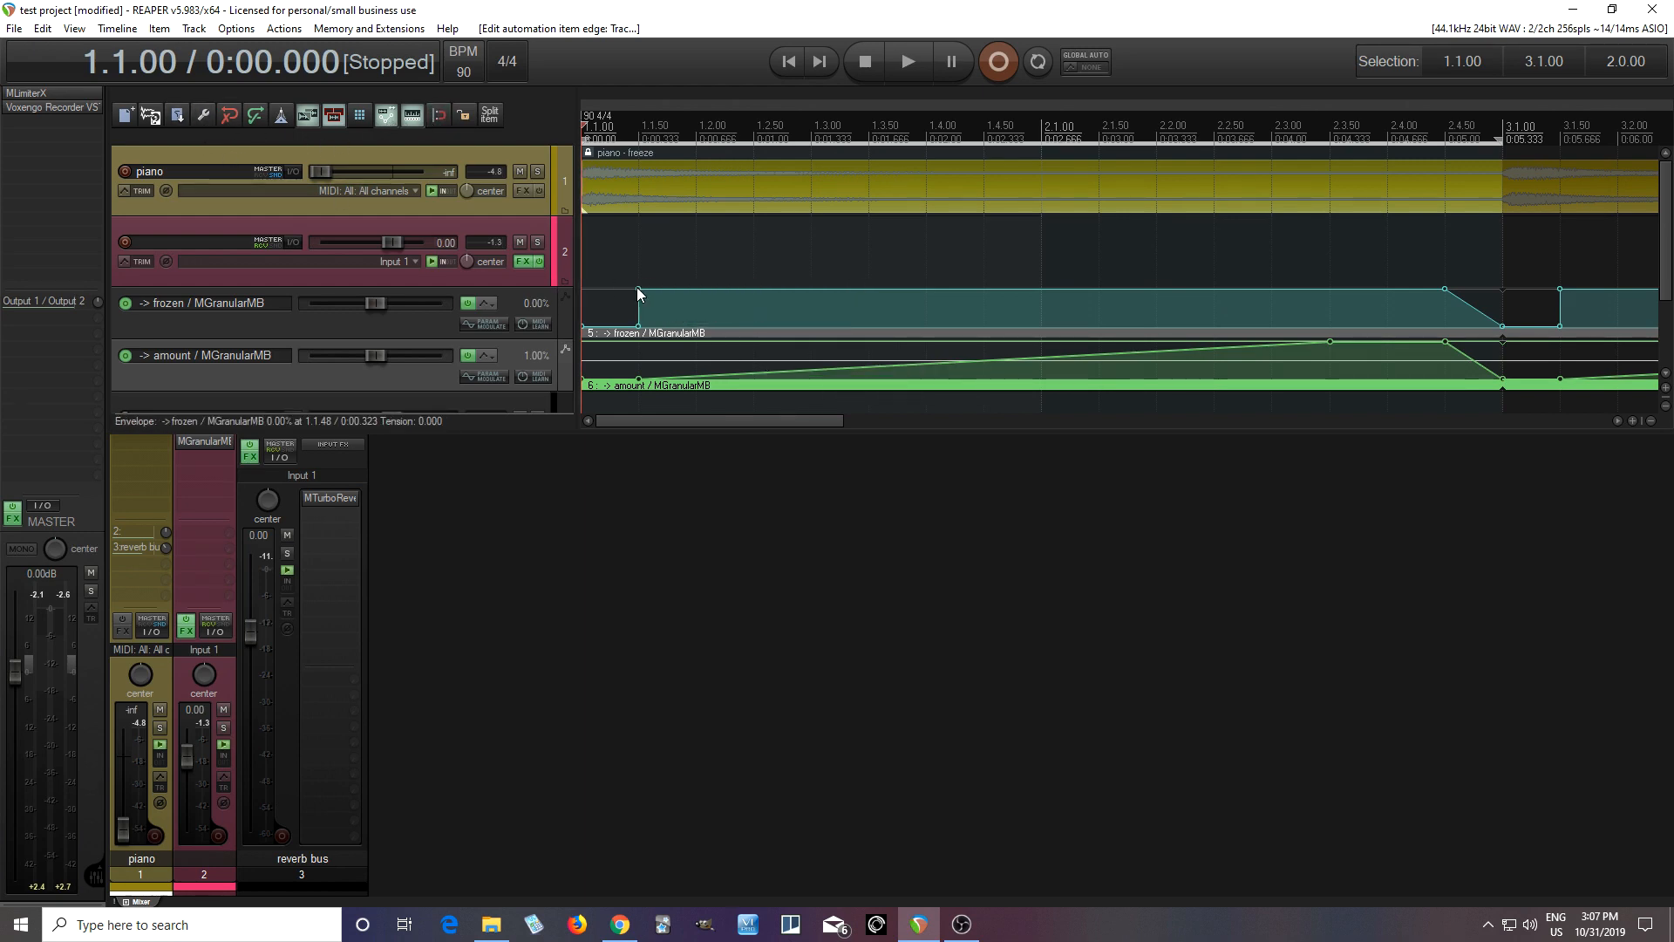
pyautogui.scroll(-3, 806, 307)
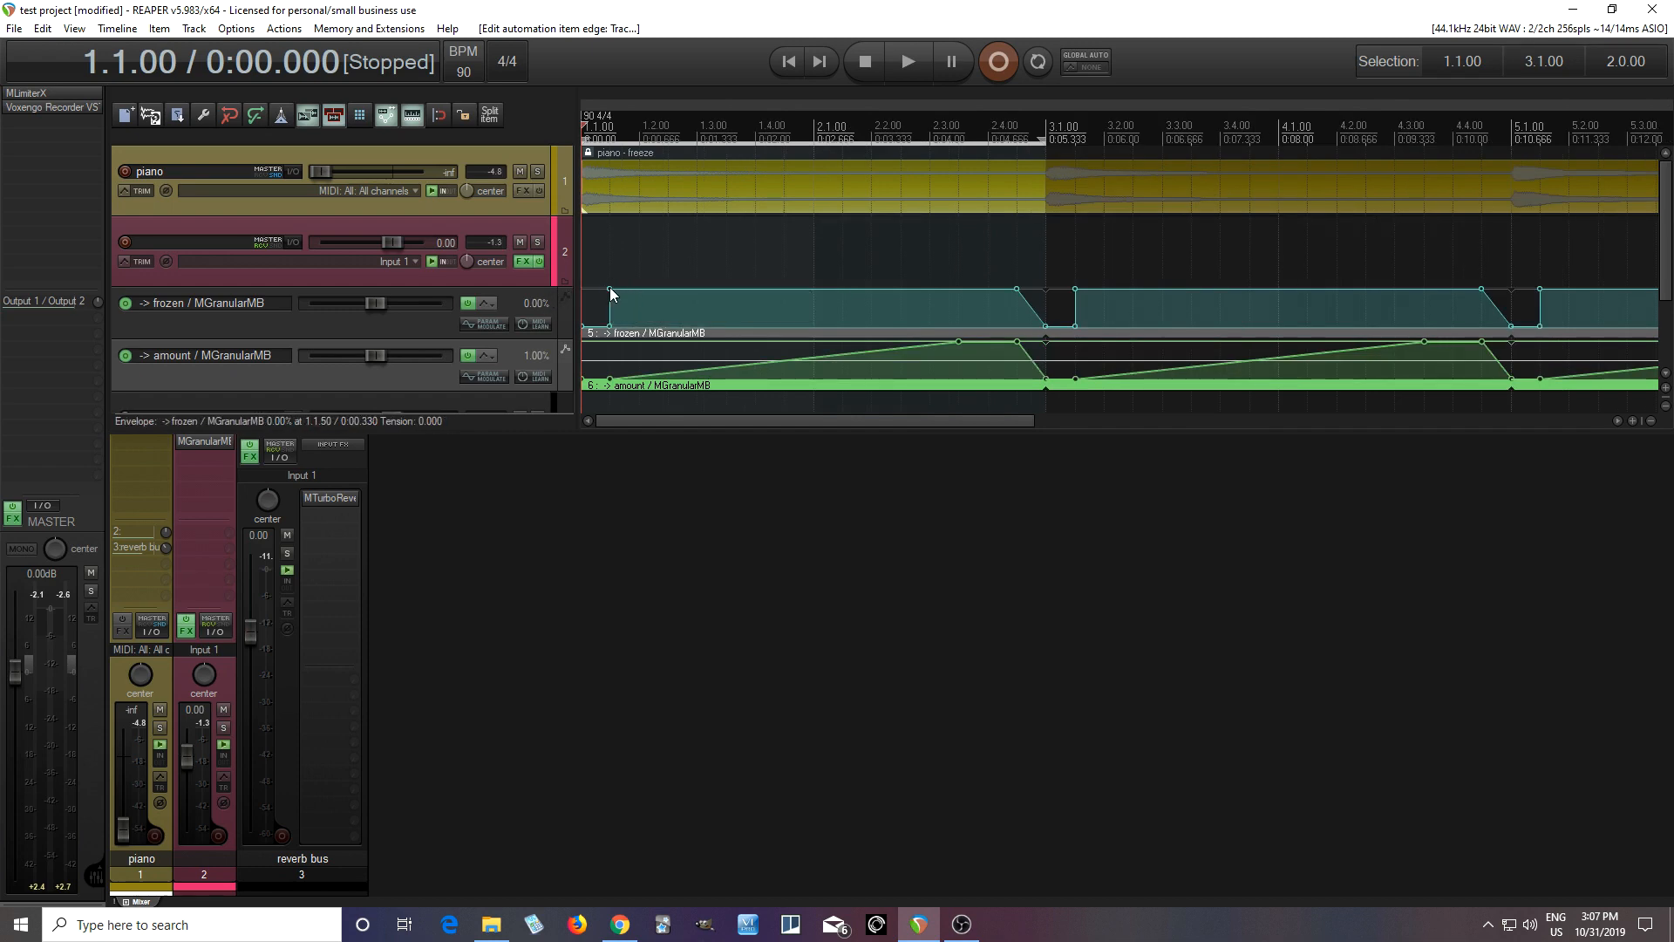
pyautogui.moveTo(609, 289); pyautogui.dragTo(625, 379)
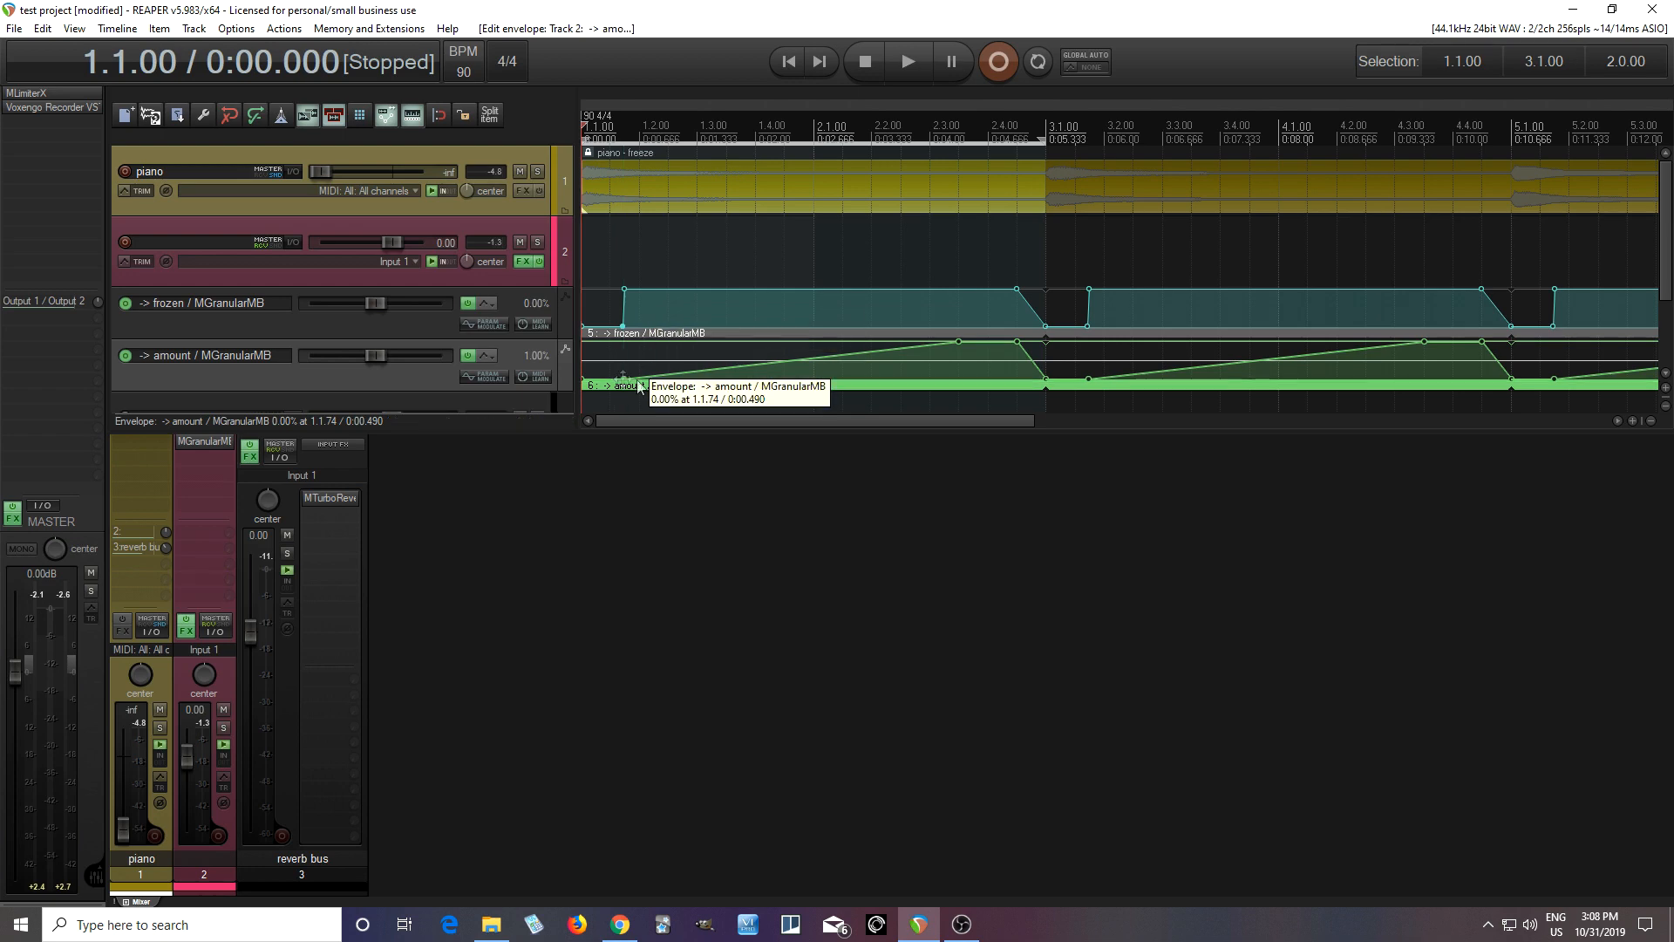
pyautogui.moveTo(964, 342); pyautogui.dragTo(813, 337)
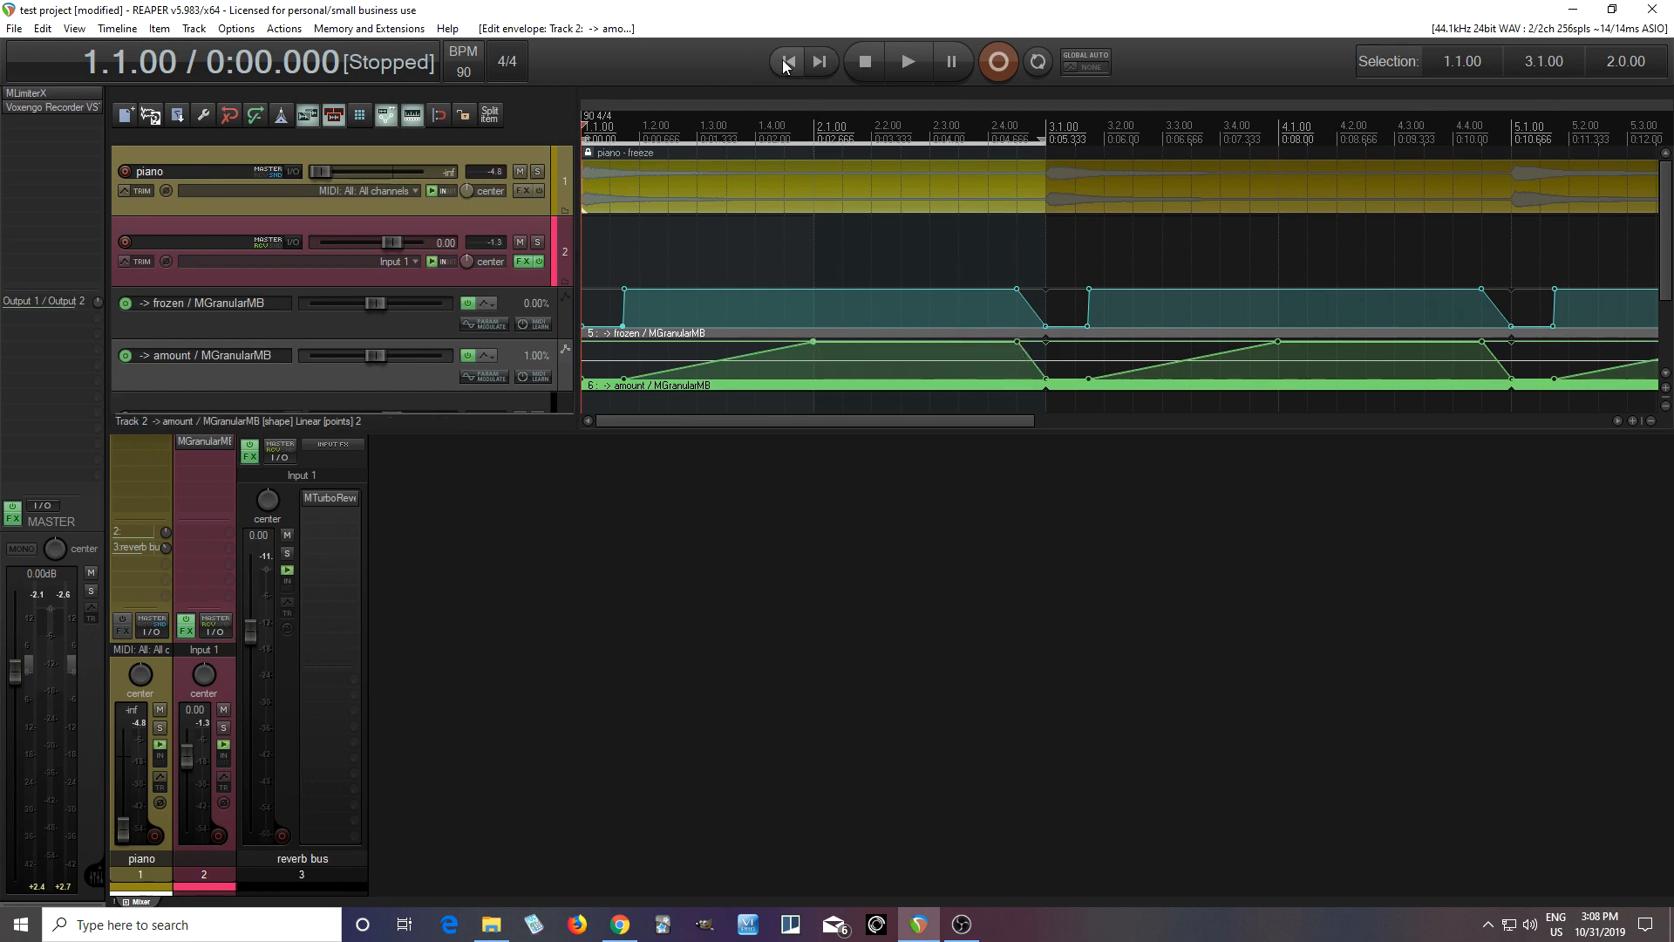
pyautogui.click(917, 60)
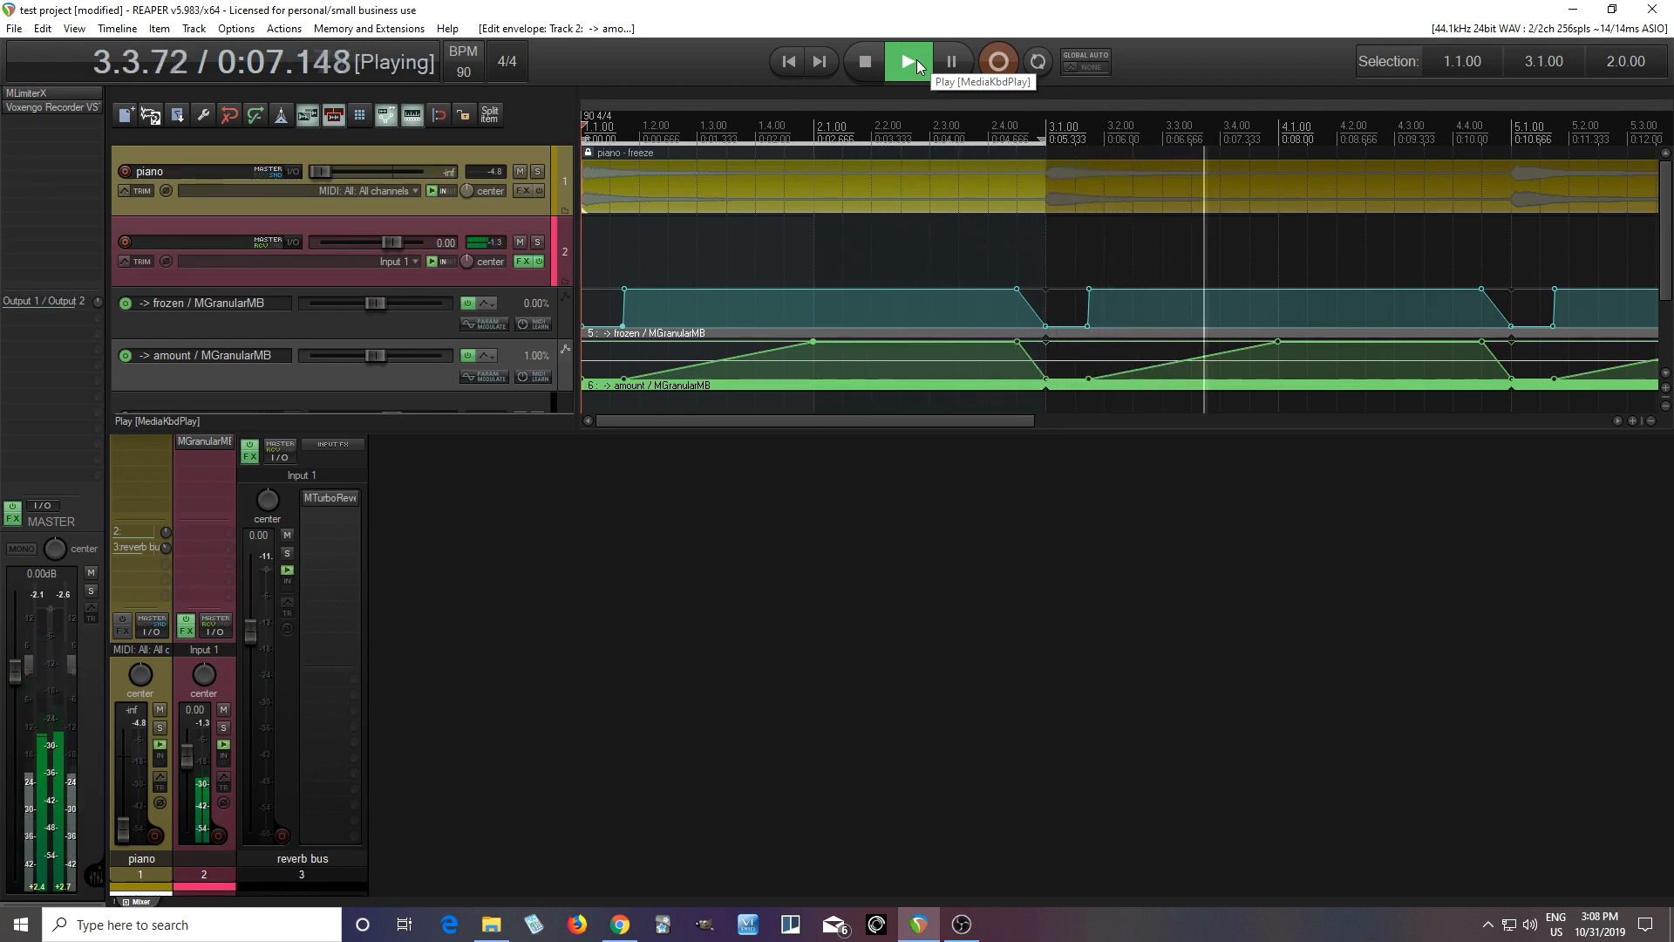
pyautogui.click(868, 61)
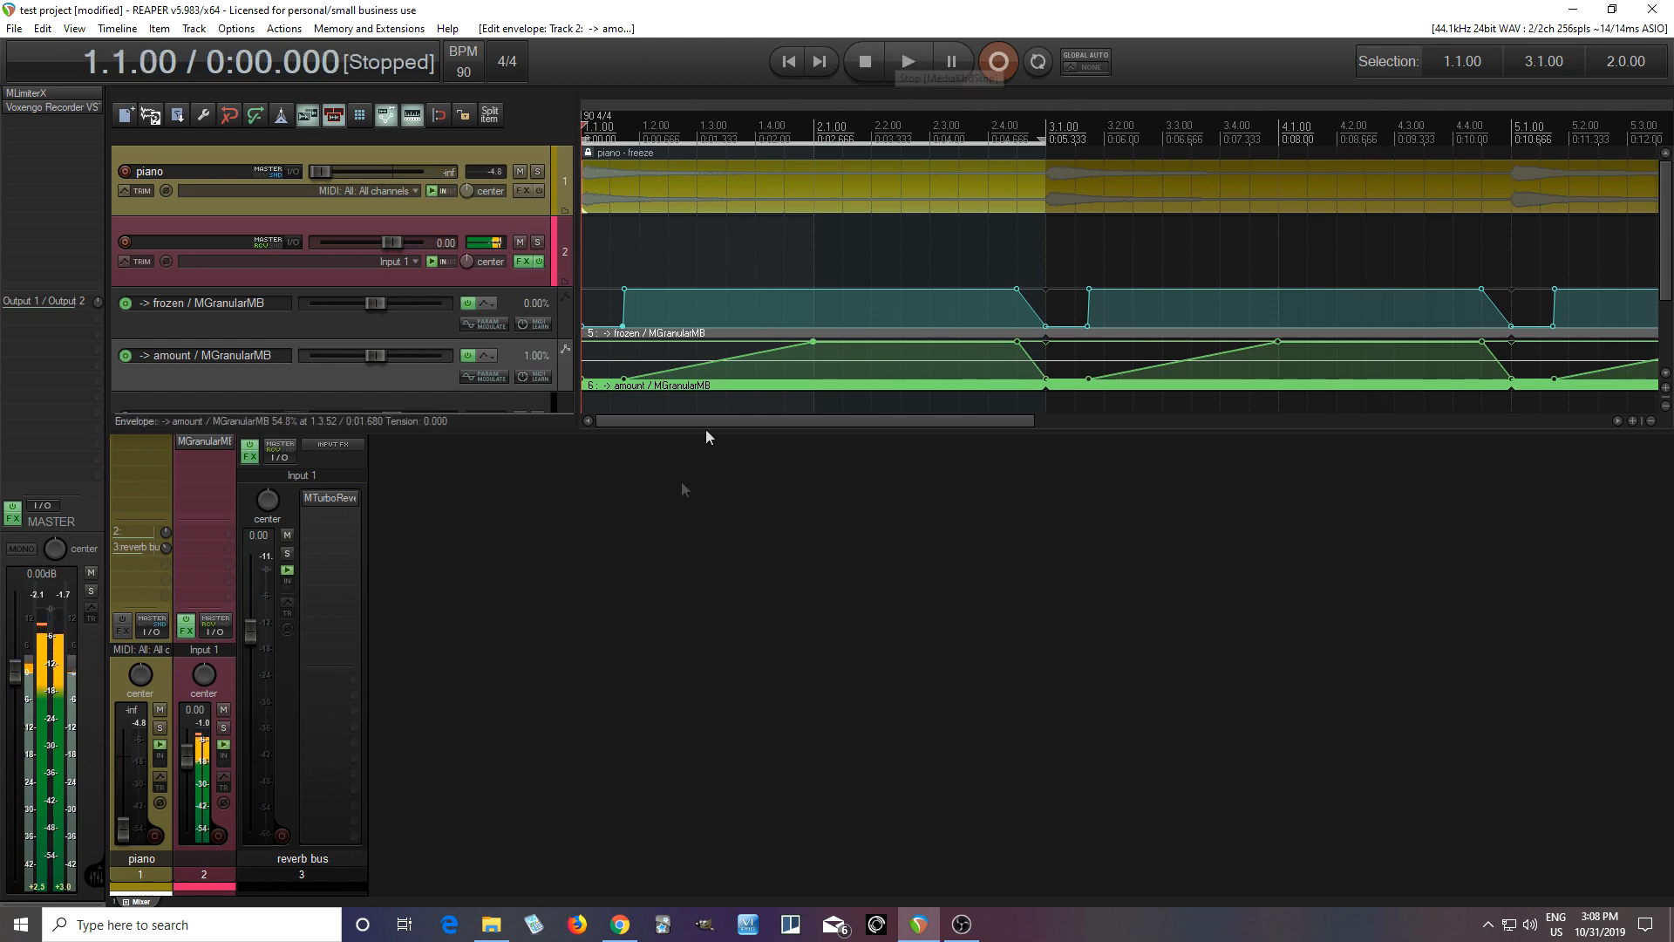
# - Shift the frozen envelope's jump and the amount envelope's low point slightly further, to about 1.1.86
pyautogui.click(627, 294)
pyautogui.moveTo(624, 288); pyautogui.dragTo(630, 379)
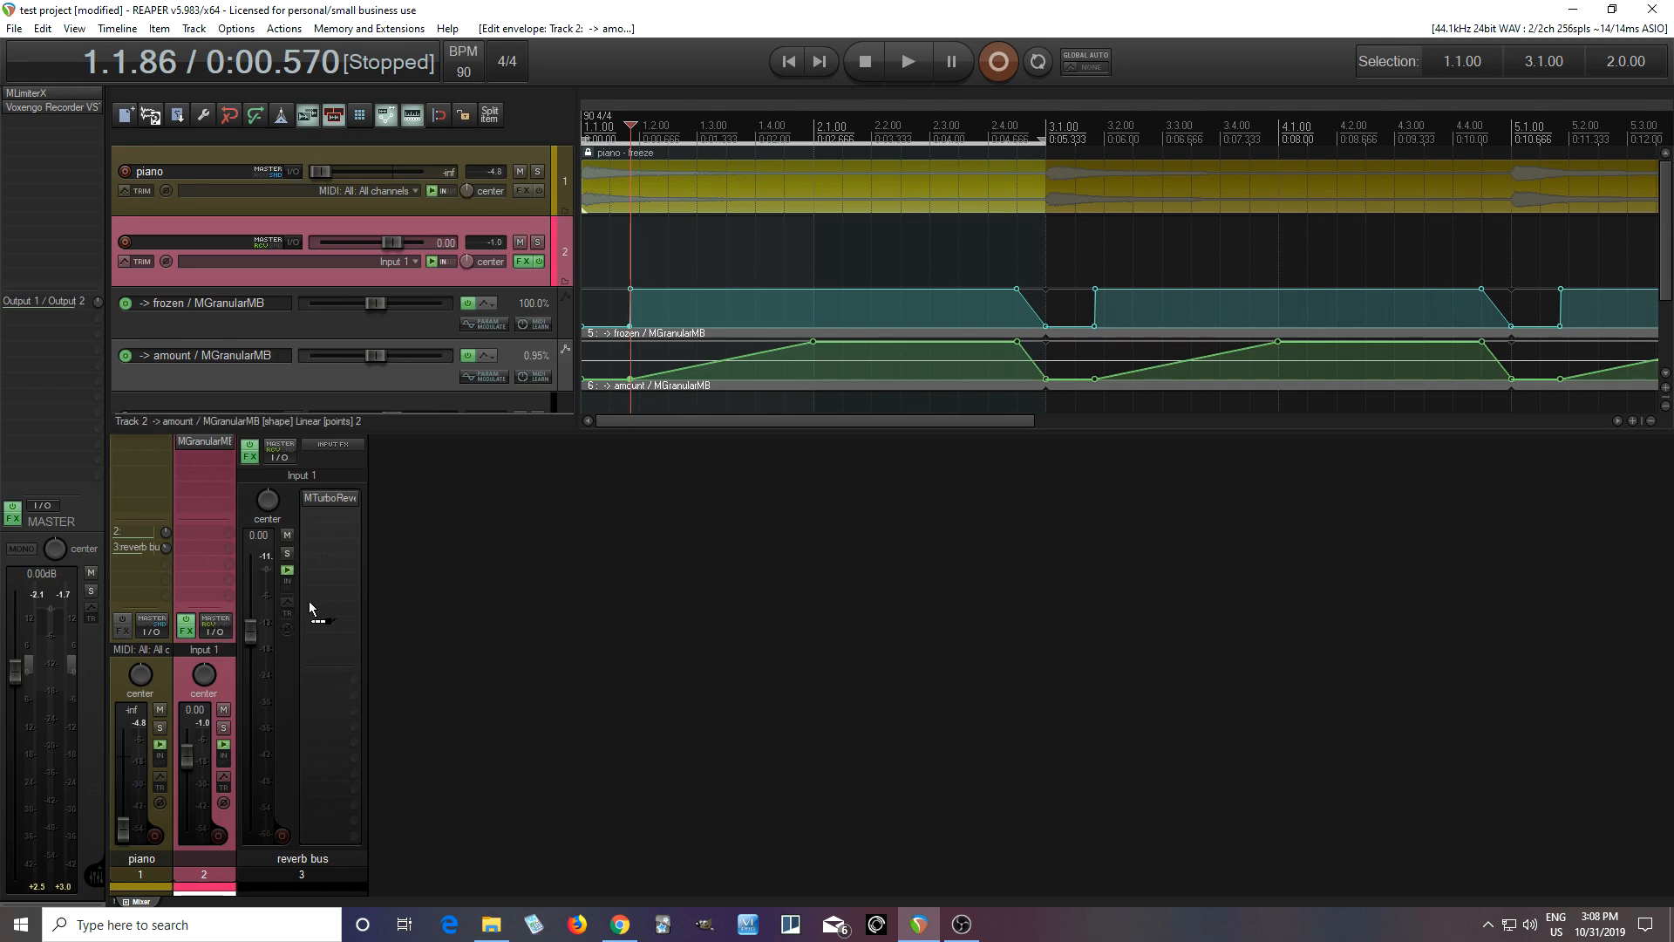
# - Send track 2 to the reverb bus, lower the track's volume to -3.73 dB, and audition the pad from the start
pyautogui.moveTo(310, 608); pyautogui.dragTo(312, 609)
pyautogui.moveTo(186, 755); pyautogui.dragTo(185, 762)
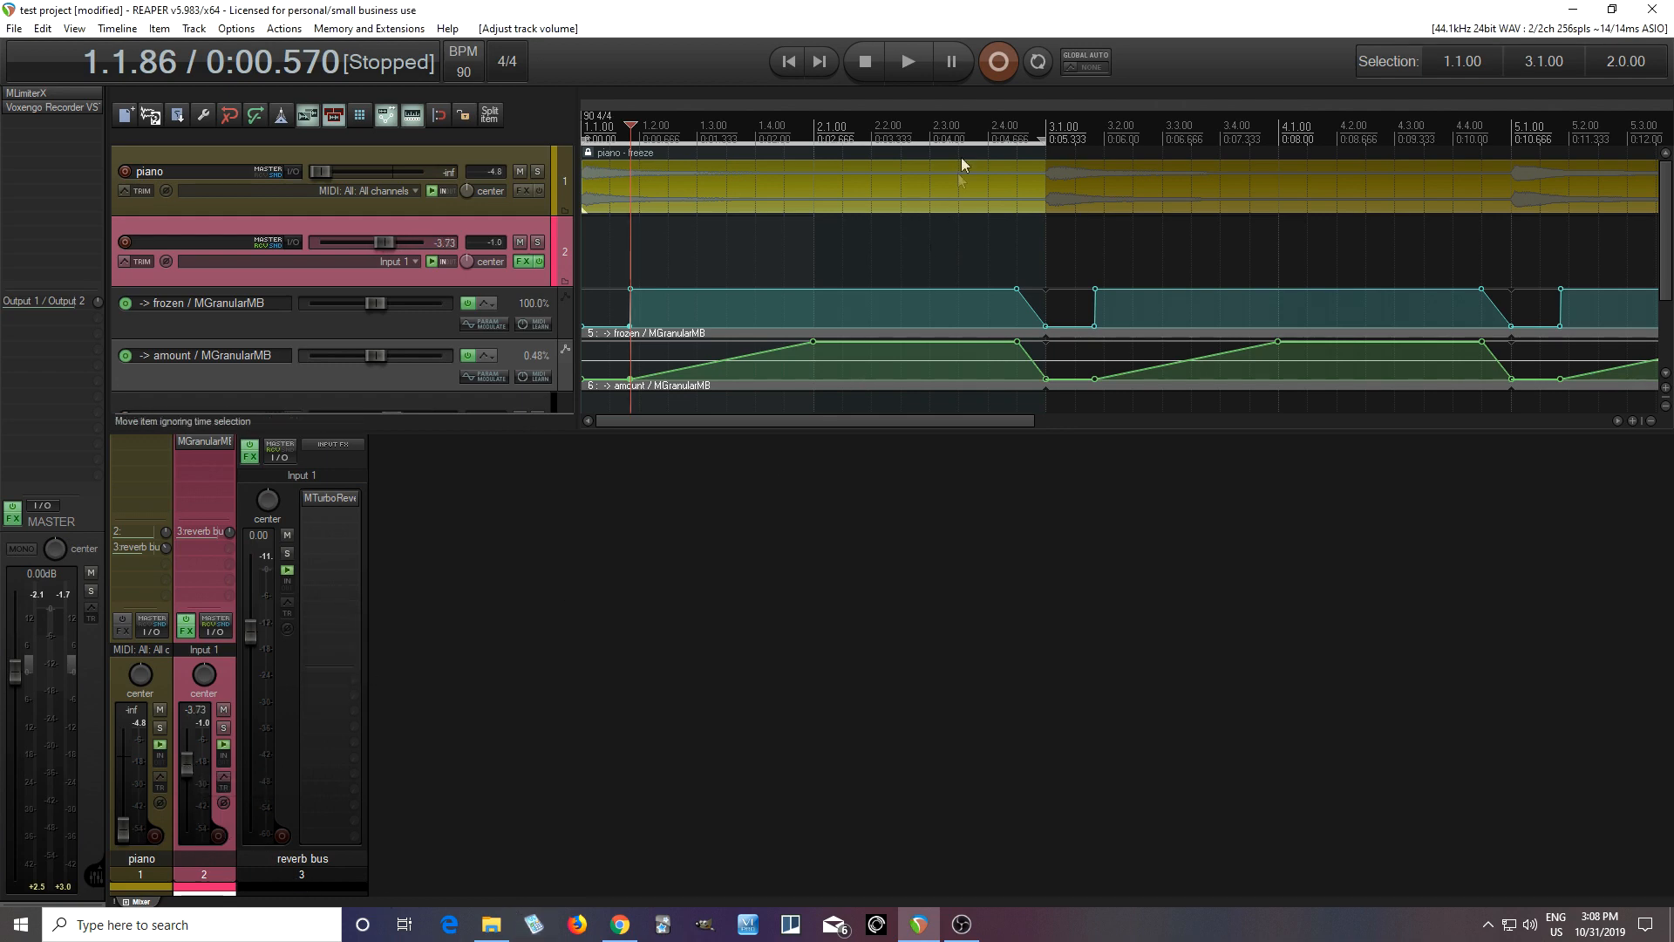
pyautogui.click(788, 61)
pyautogui.click(913, 56)
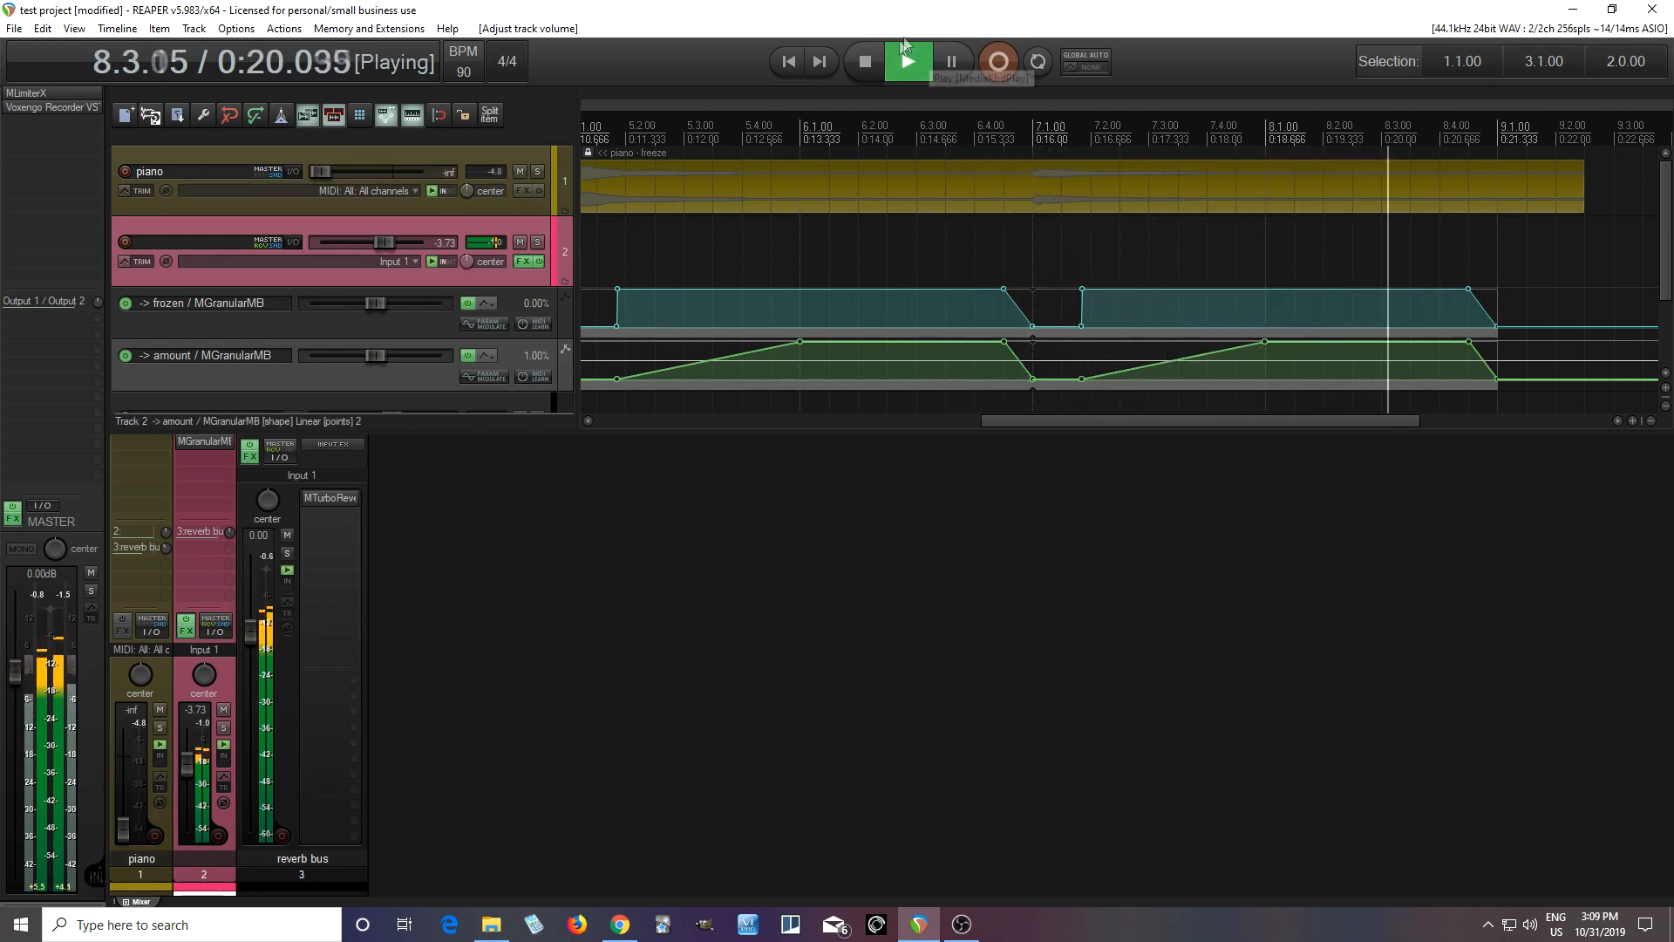
pyautogui.click(877, 61)
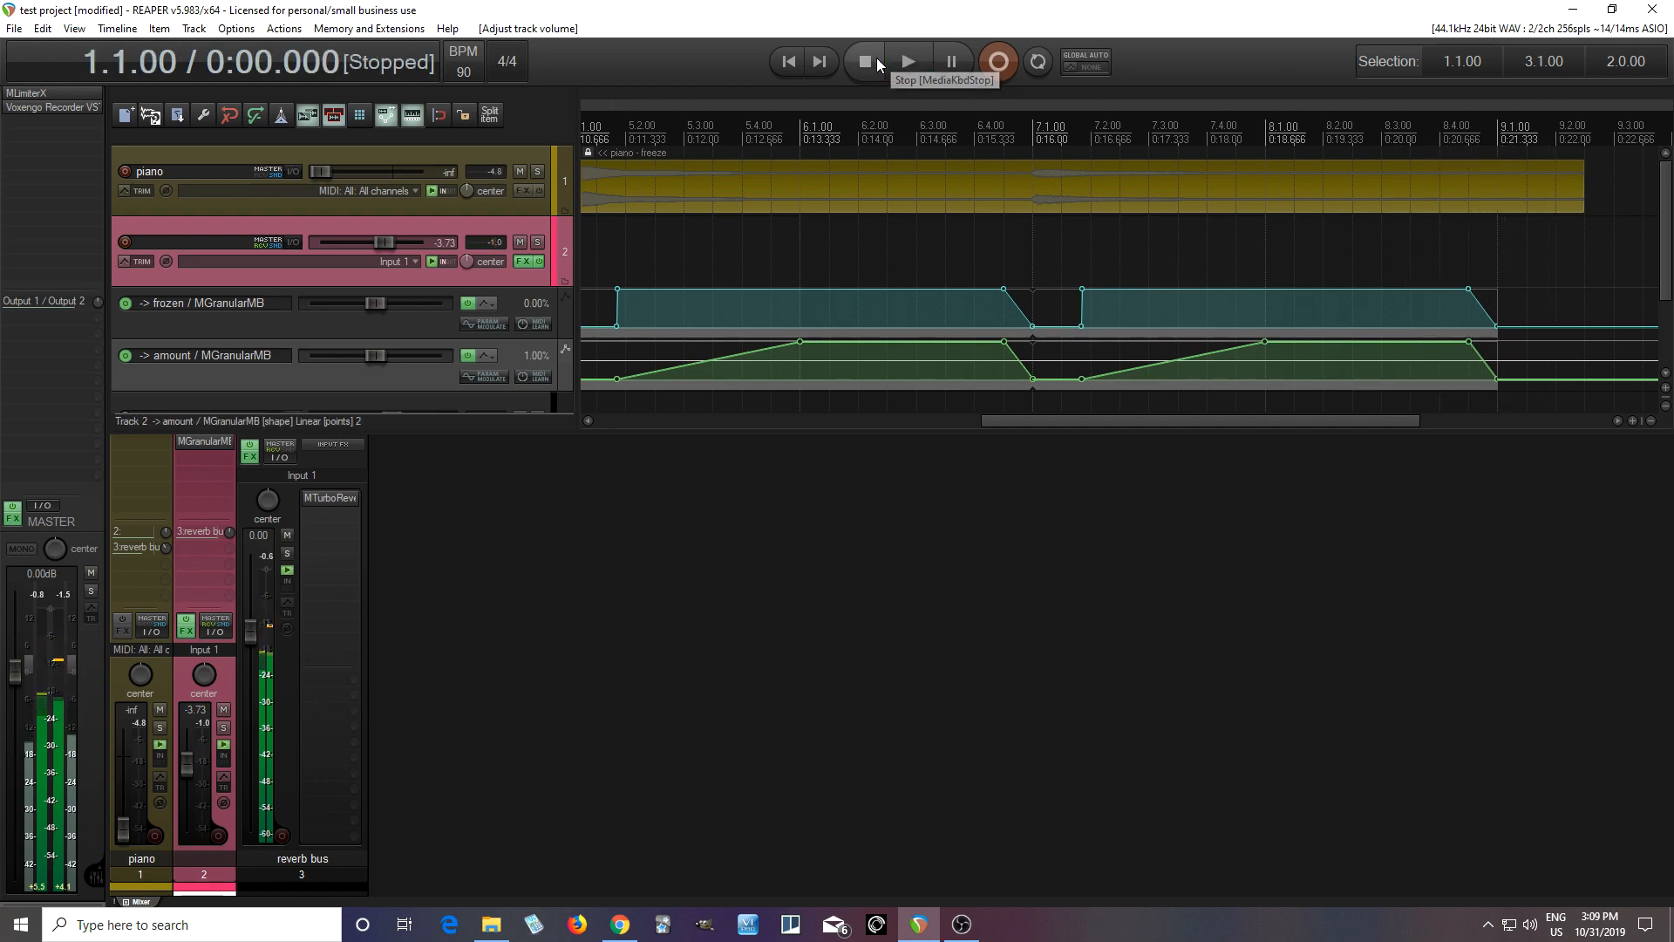
# - Open MGranularMB on track 2 and set voice 2's pitch to -12
pyautogui.scroll(-4, 882, 349)
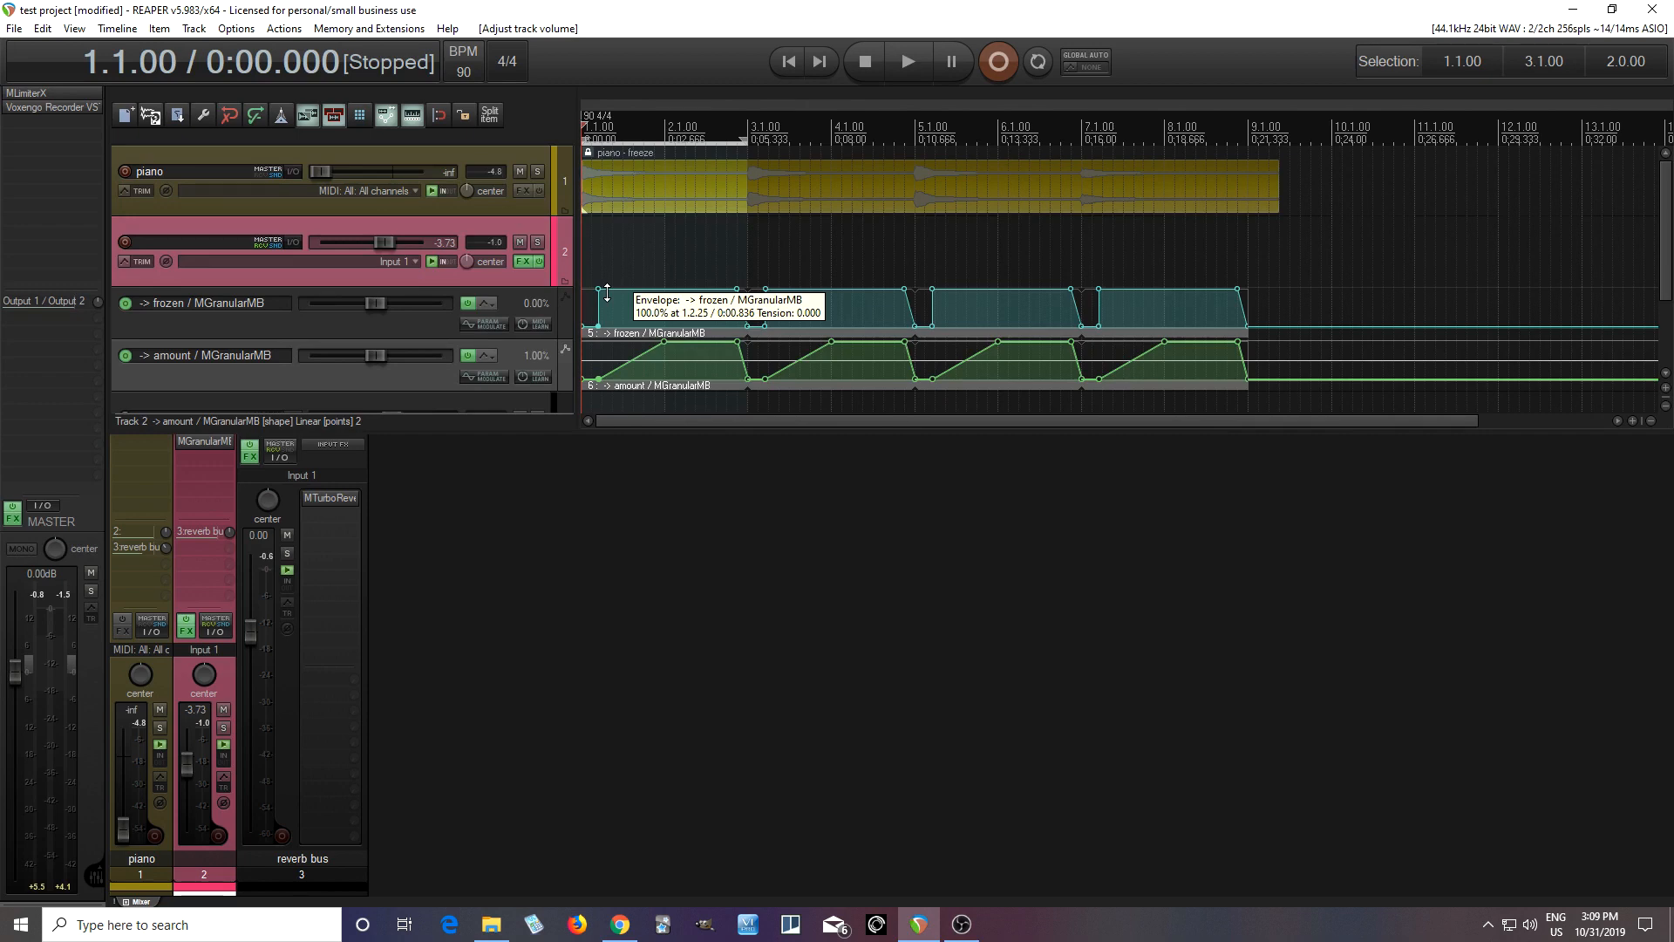
pyautogui.click(202, 440)
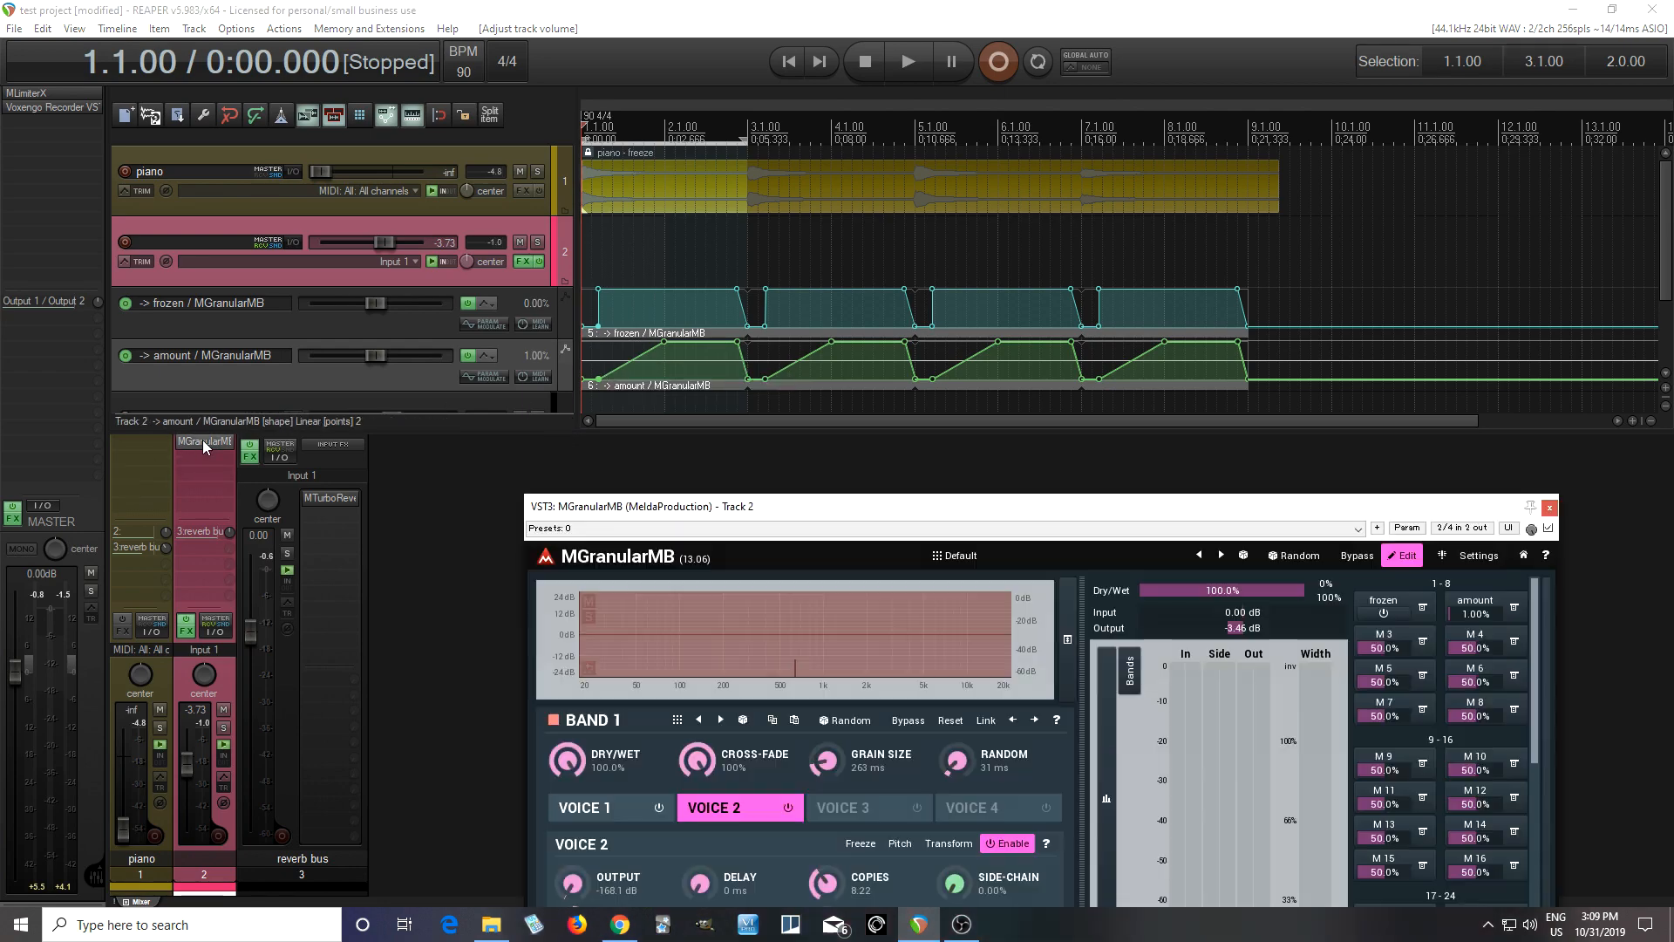
pyautogui.moveTo(792, 514); pyautogui.dragTo(829, 187)
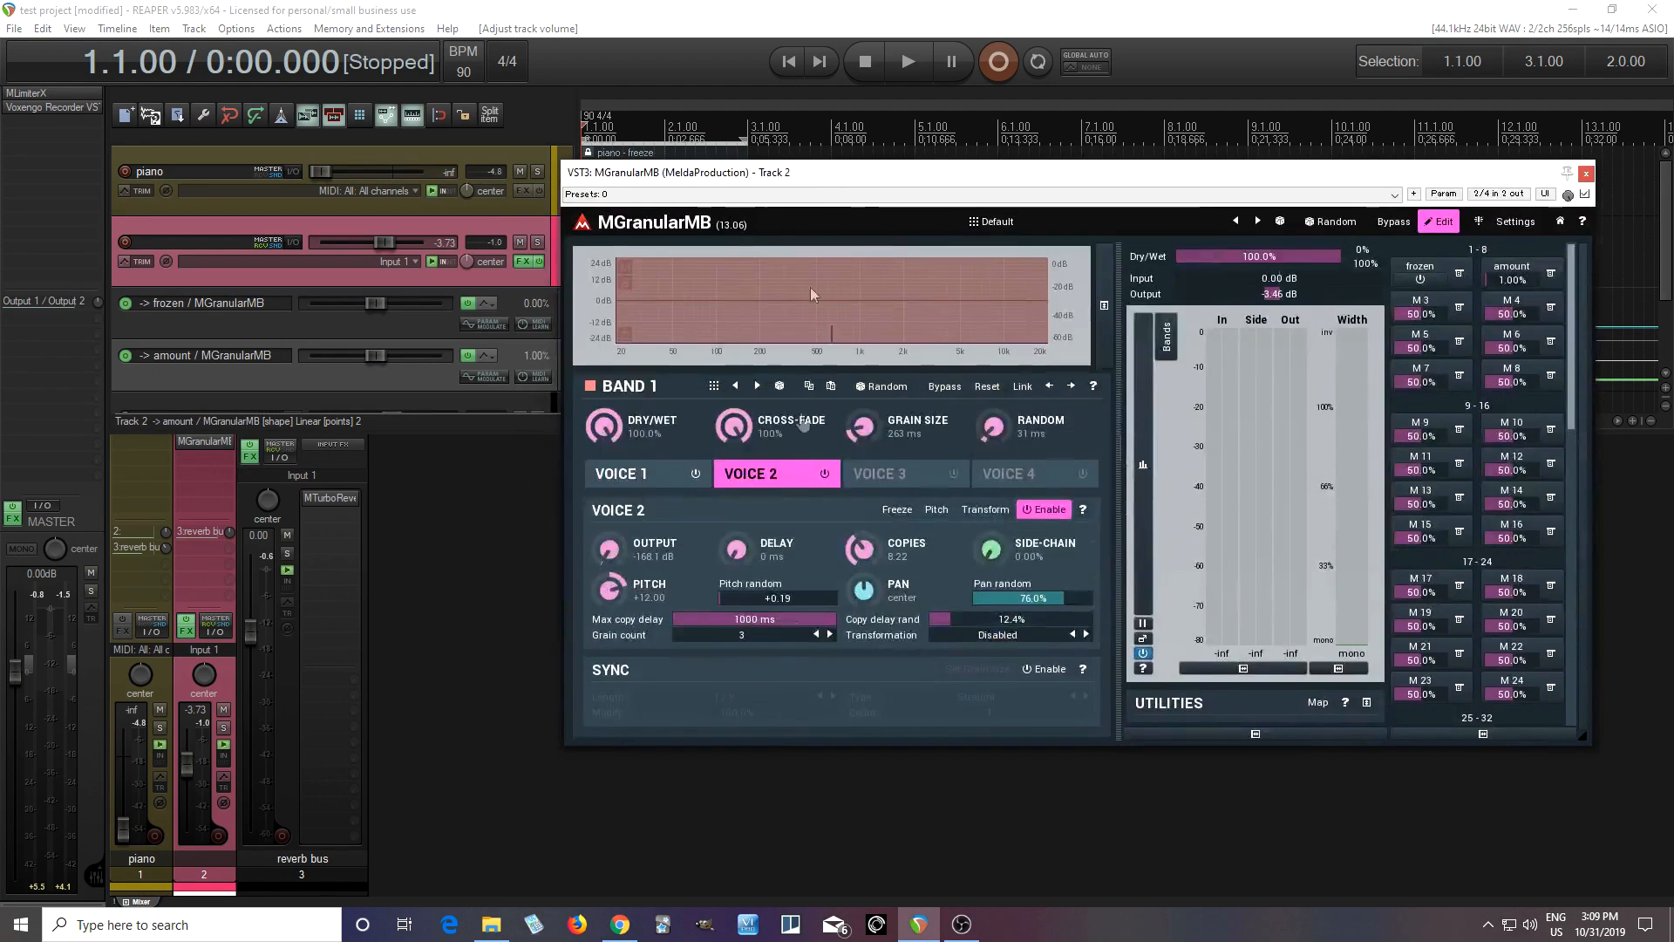
pyautogui.doubleClick(610, 589)
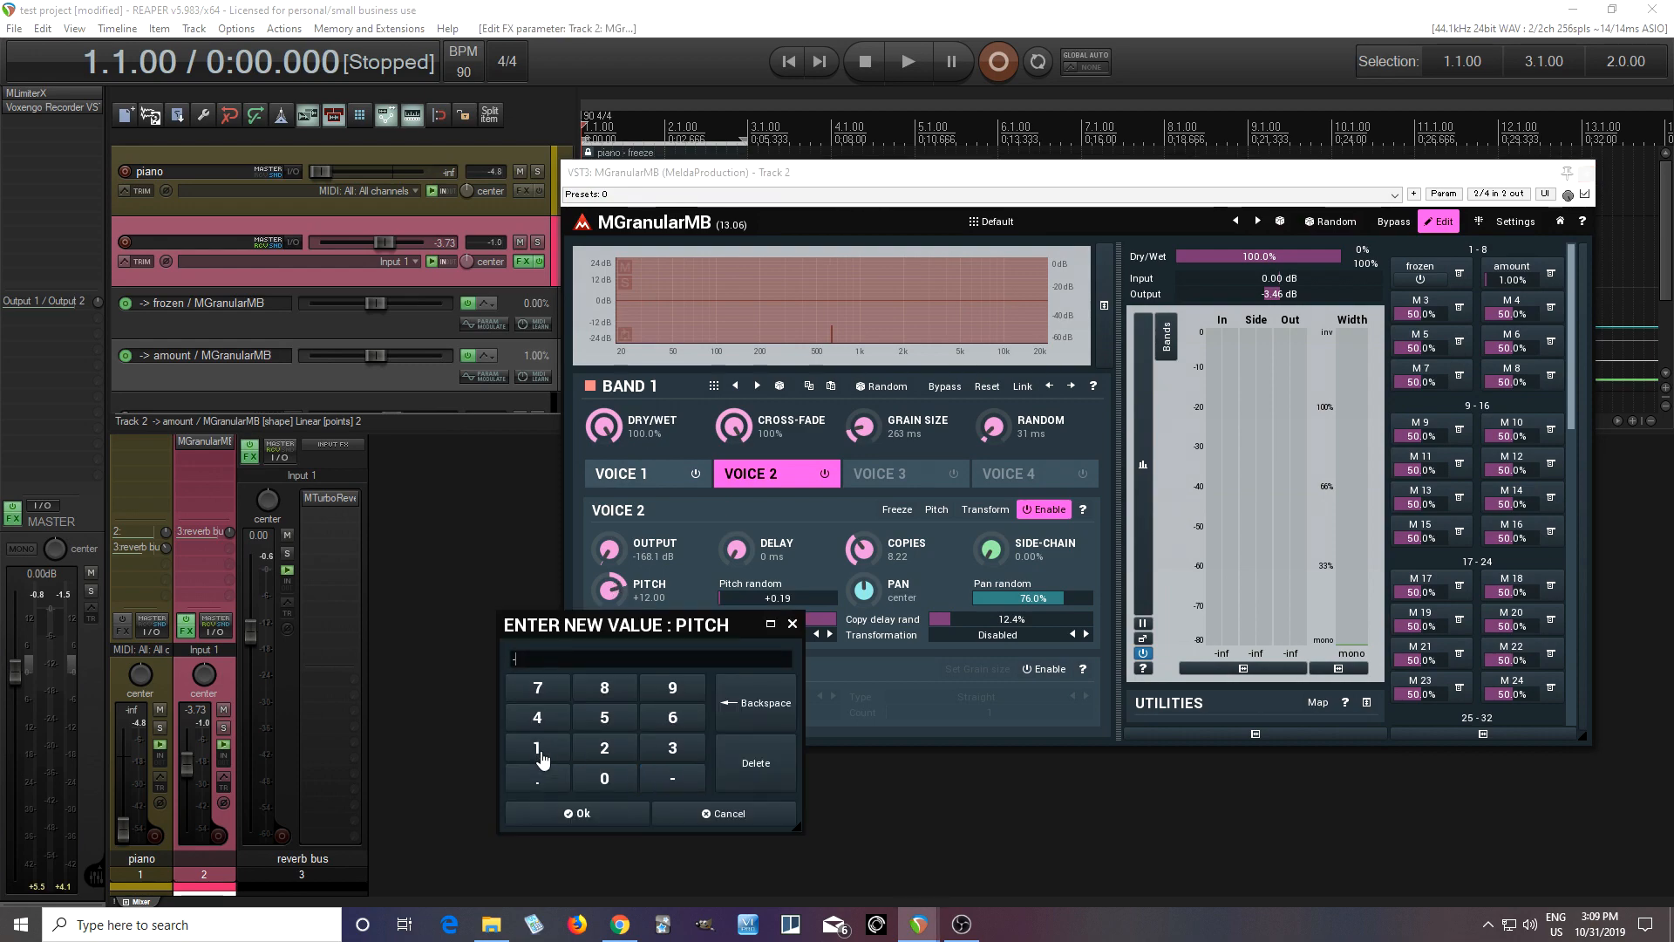
pyautogui.click(611, 752)
pyautogui.click(613, 813)
# - Audition the looped pad from the start with the new voice 2 pitch, keeping the MGranularMB window open
pyautogui.moveTo(813, 182); pyautogui.dragTo(829, 383)
pyautogui.click(909, 71)
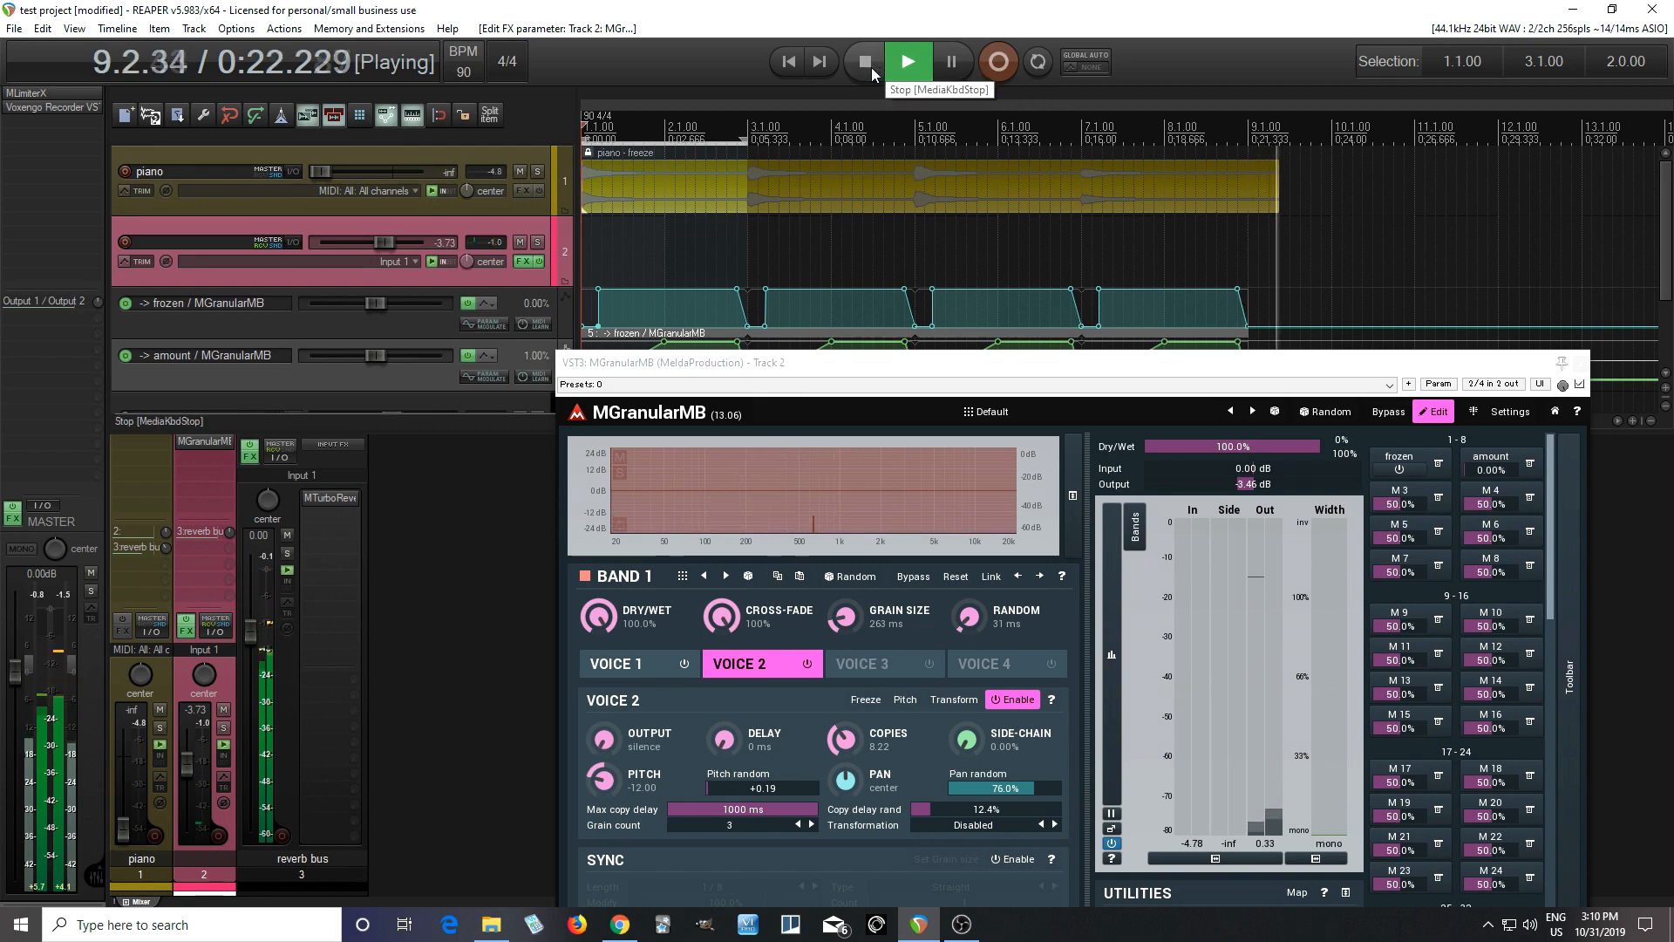
pyautogui.click(871, 71)
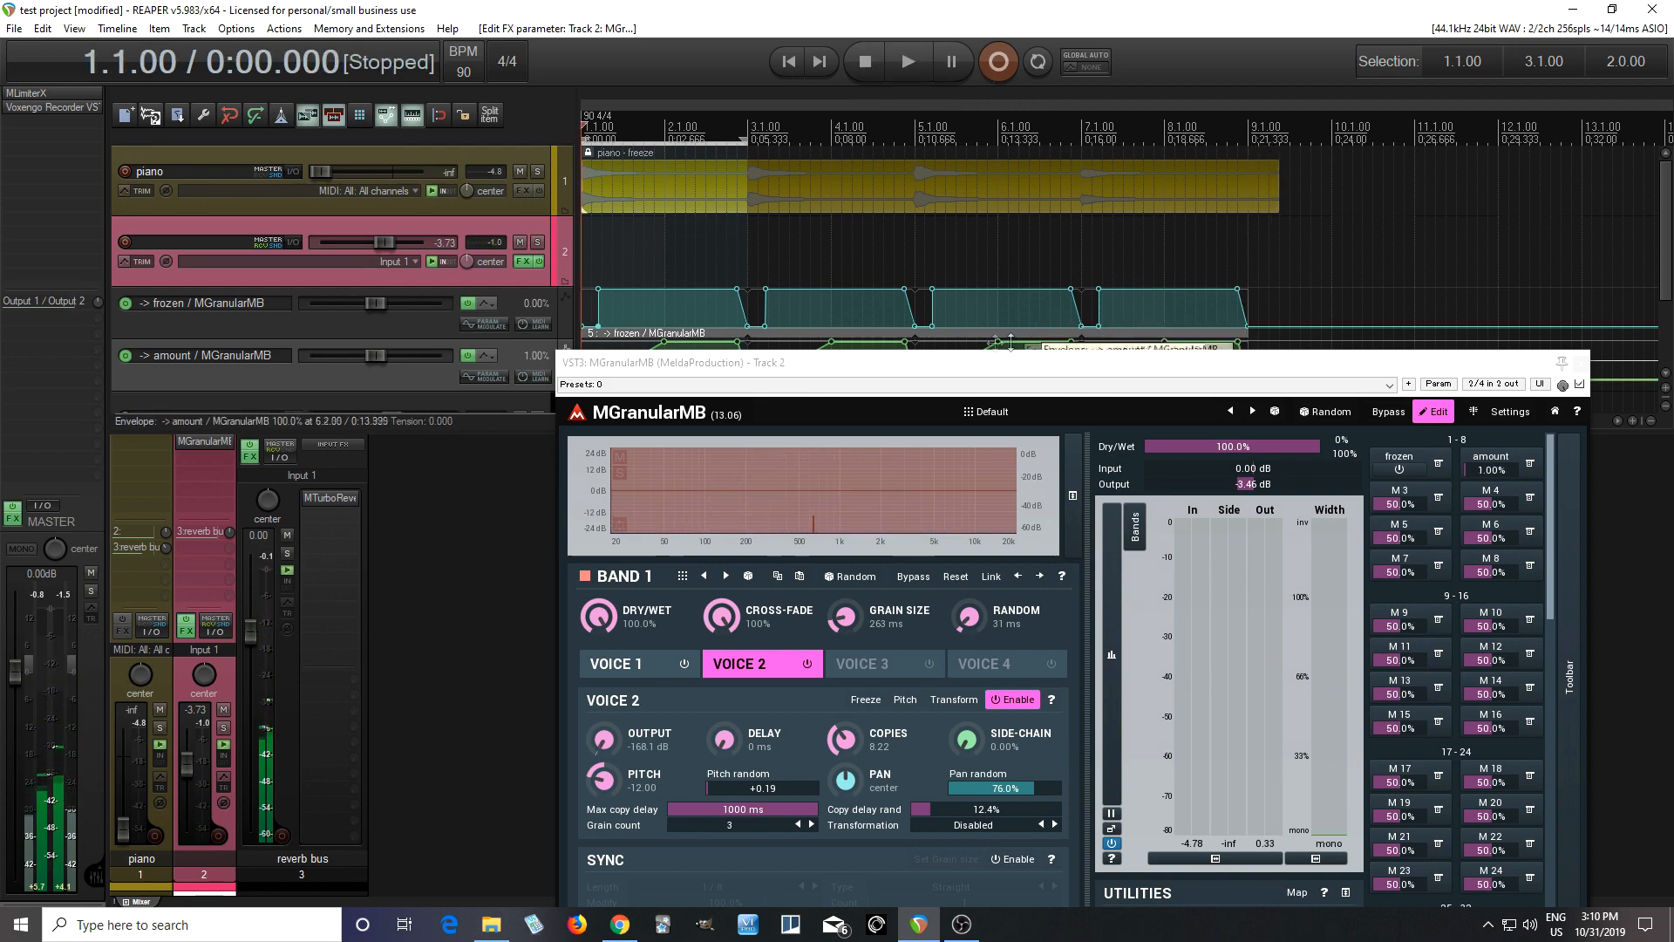
pyautogui.moveTo(966, 365); pyautogui.dragTo(898, 161)
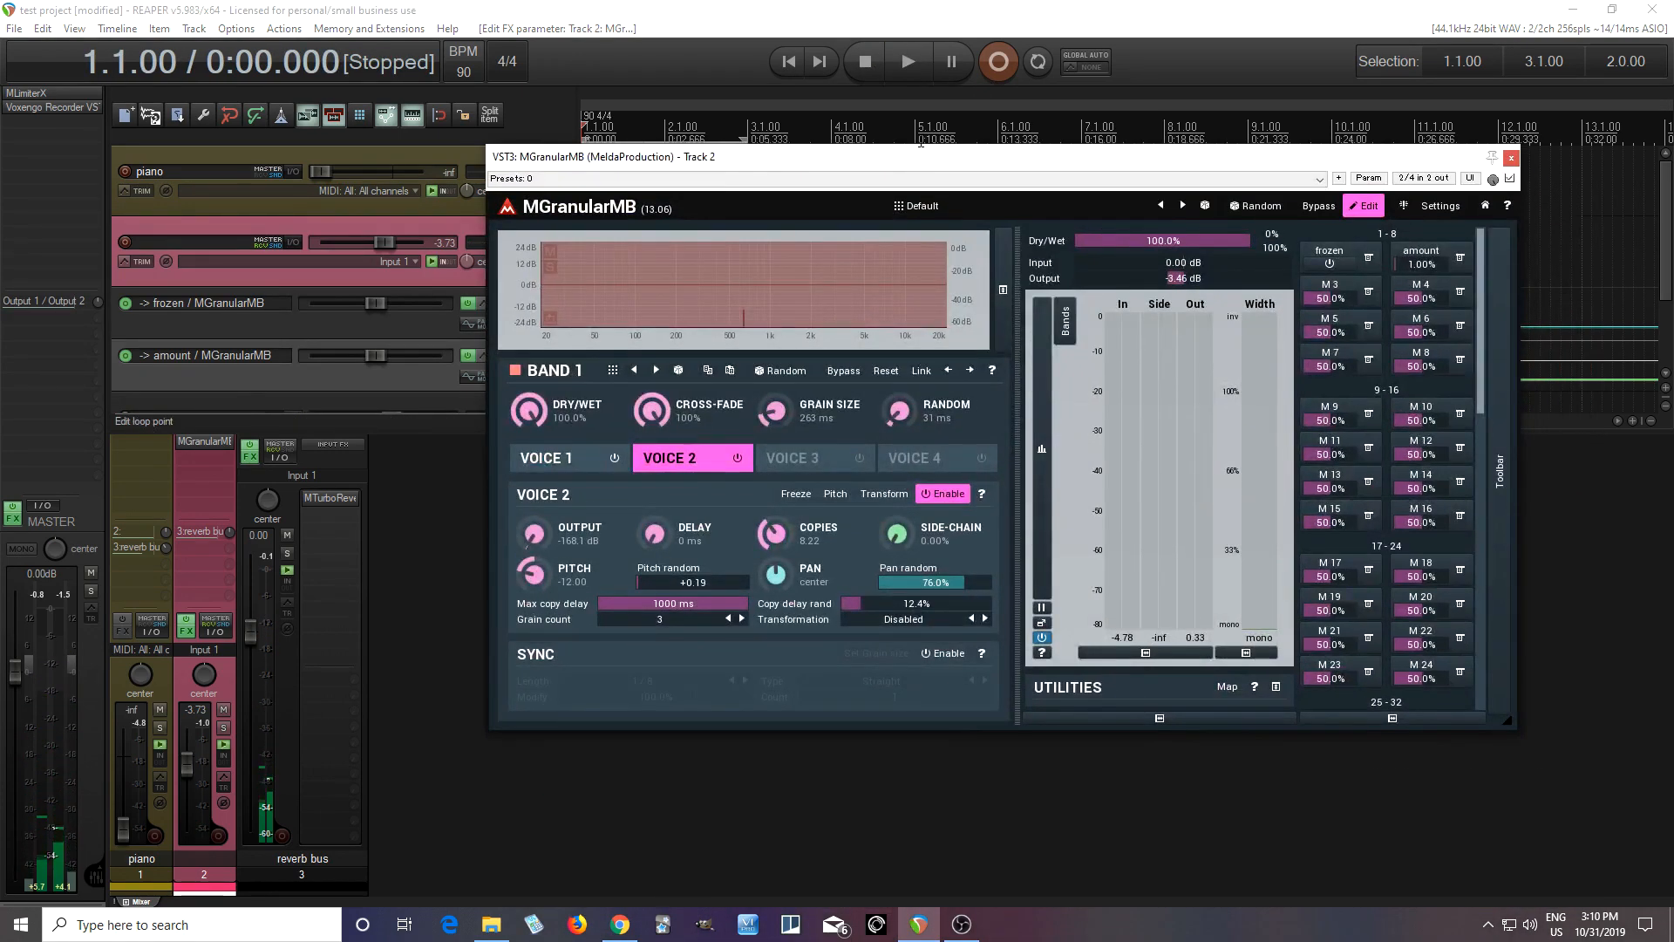